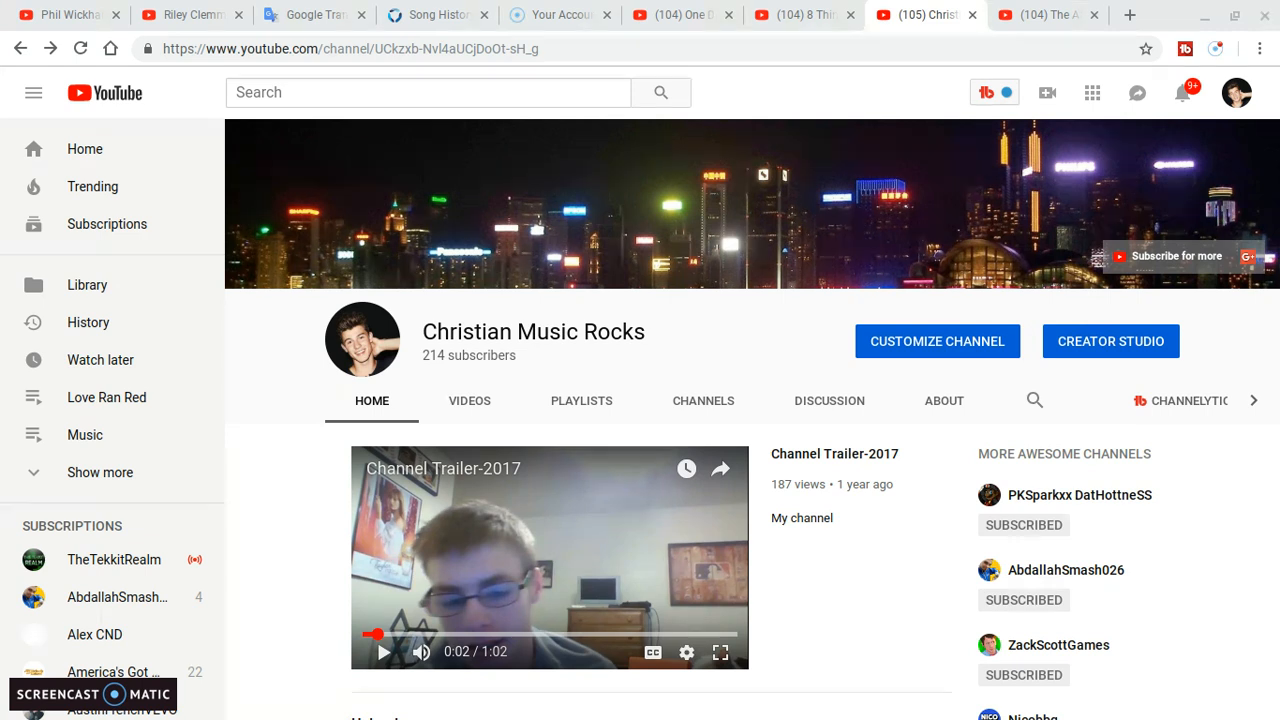
Open the Creator Studio video list from the channel page.
left_click(1237, 93)
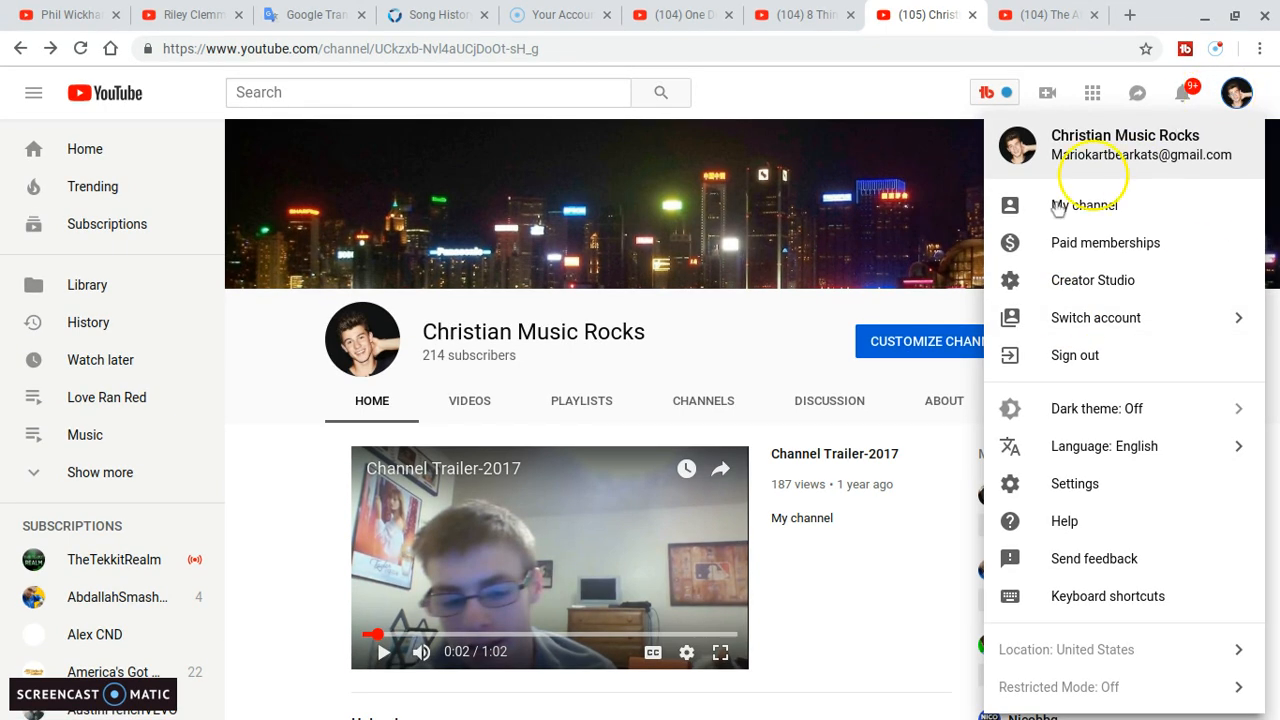
left_click(829, 314)
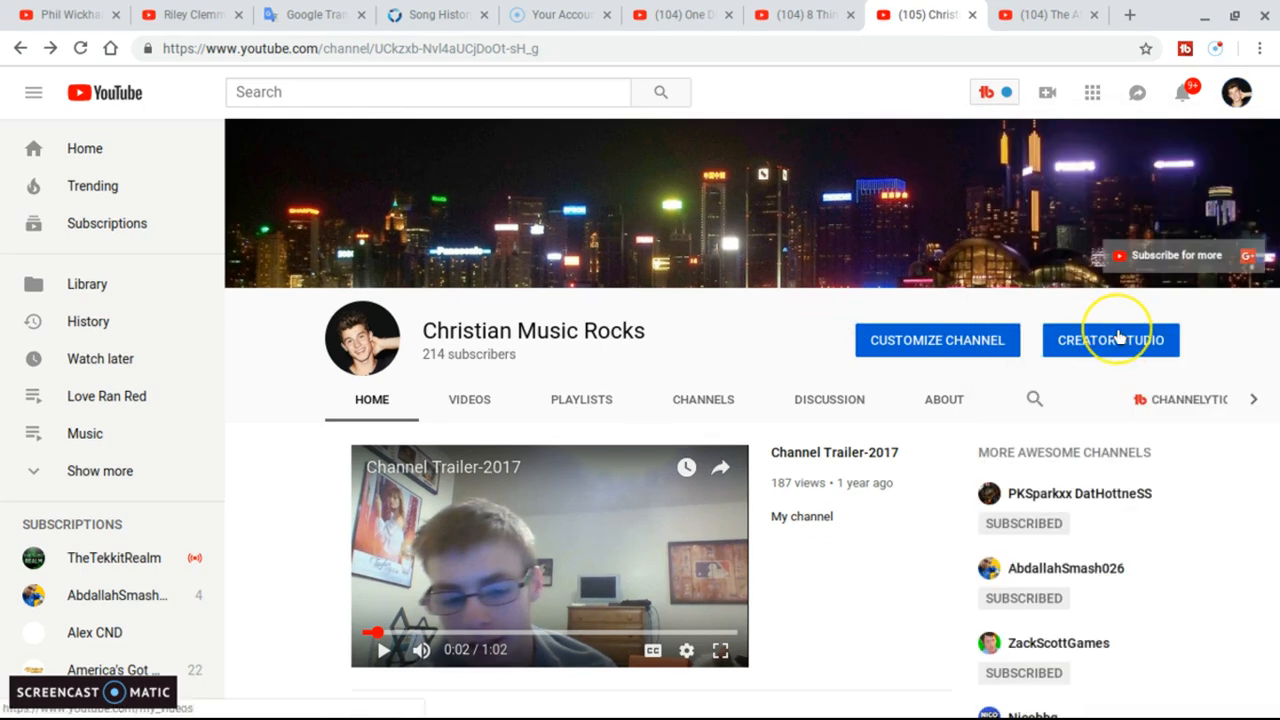
left_click(1118, 339)
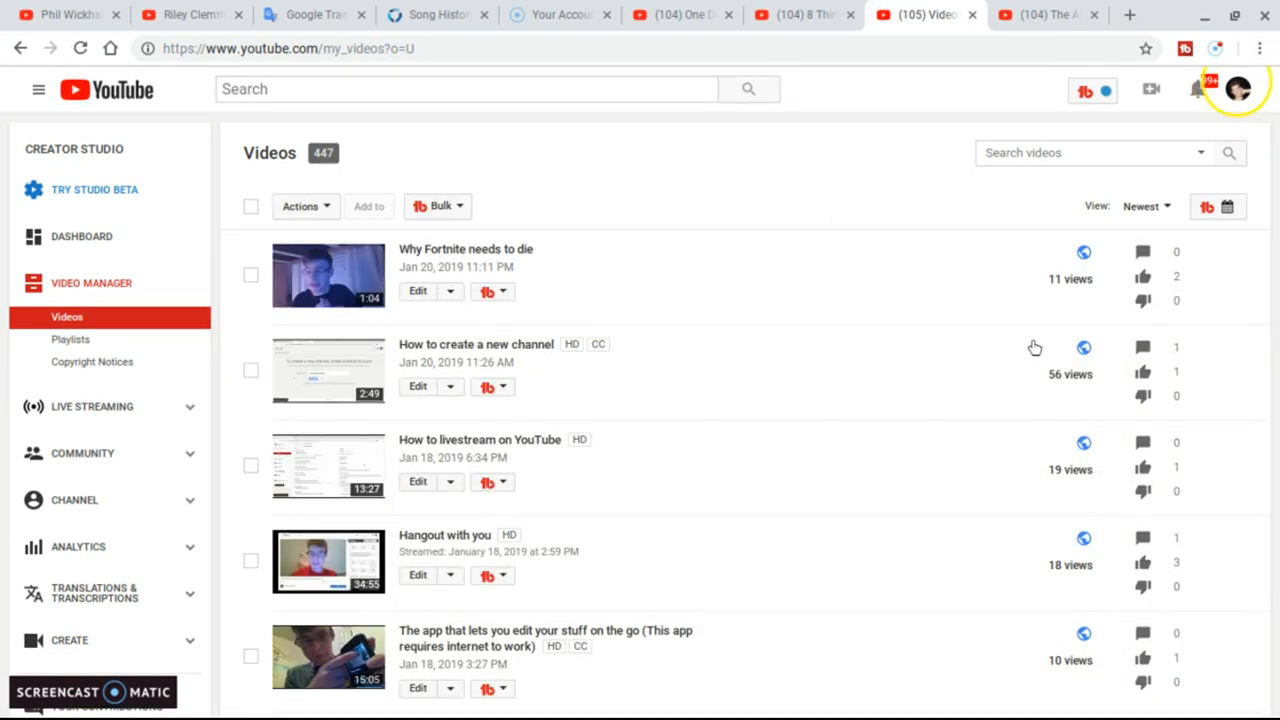
Open the Subtitles/CC editor for the video "Why Fortnite needs to die".
scroll(1031, 340, "down", 2)
scroll(1031, 340, "up", 1)
scroll(1031, 340, "down", 1)
scroll(640, 390, "down", 2)
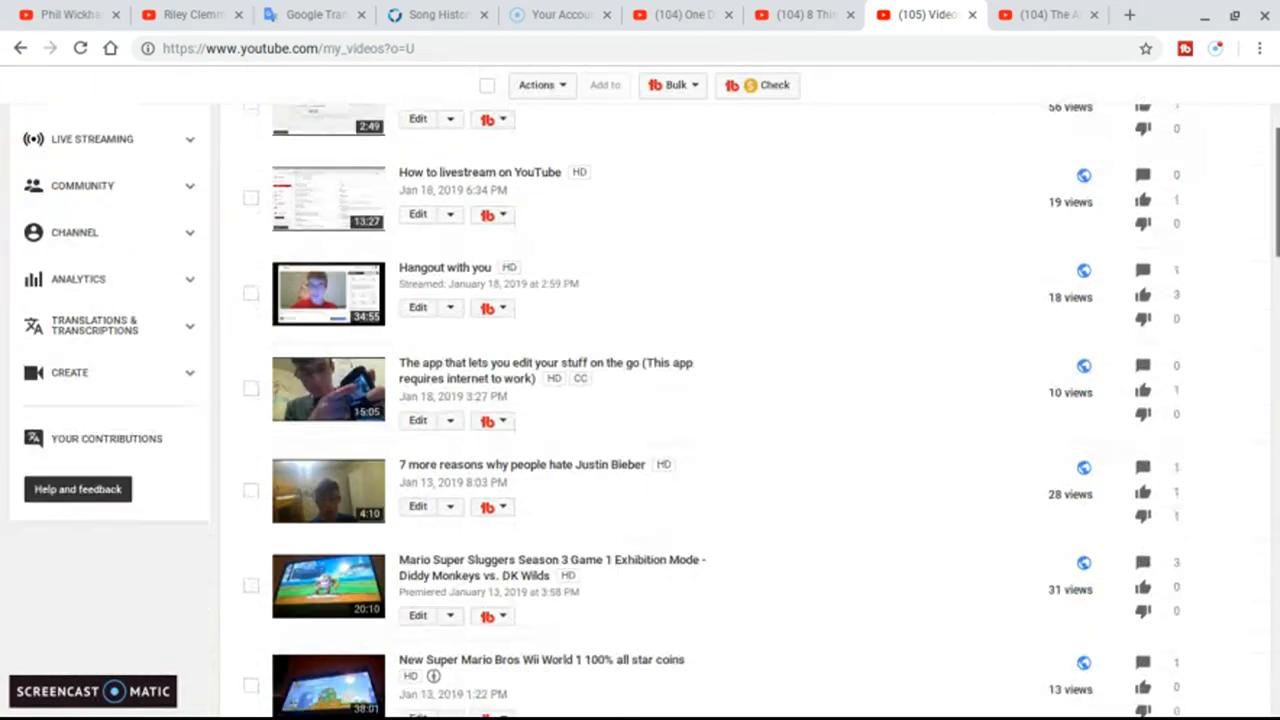
scroll(640, 390, "up", 3)
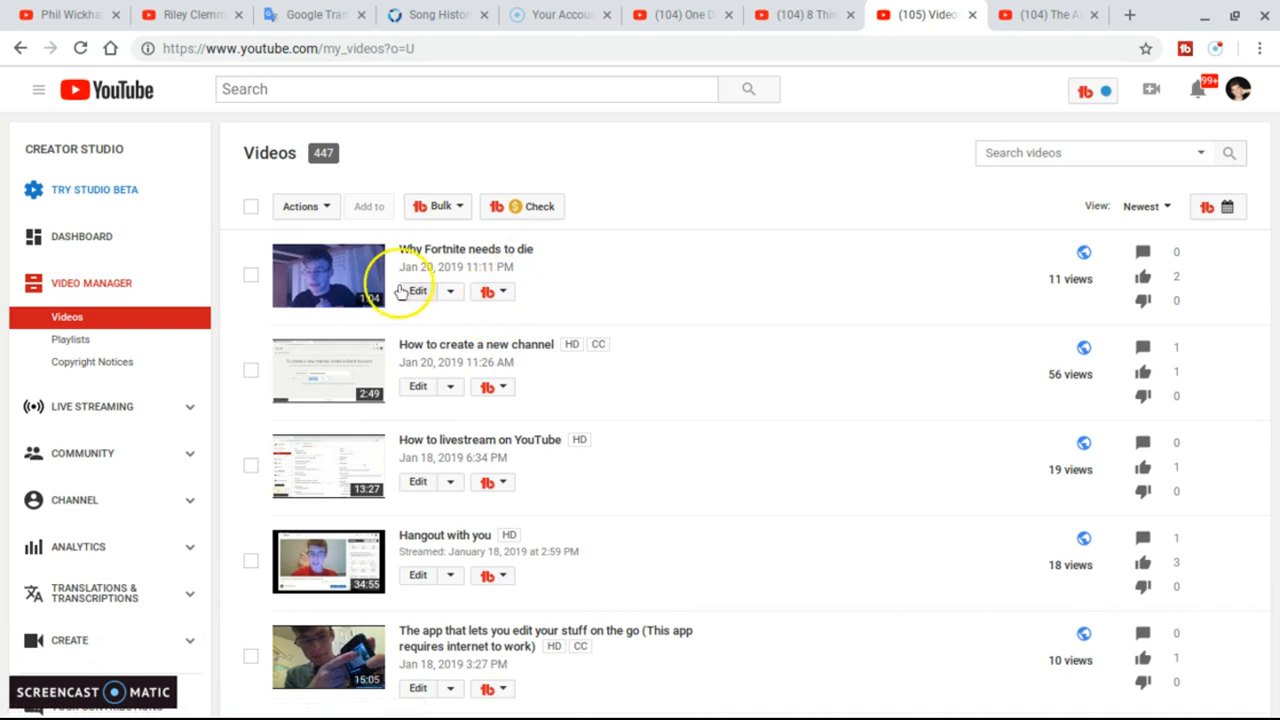
left_click(450, 291)
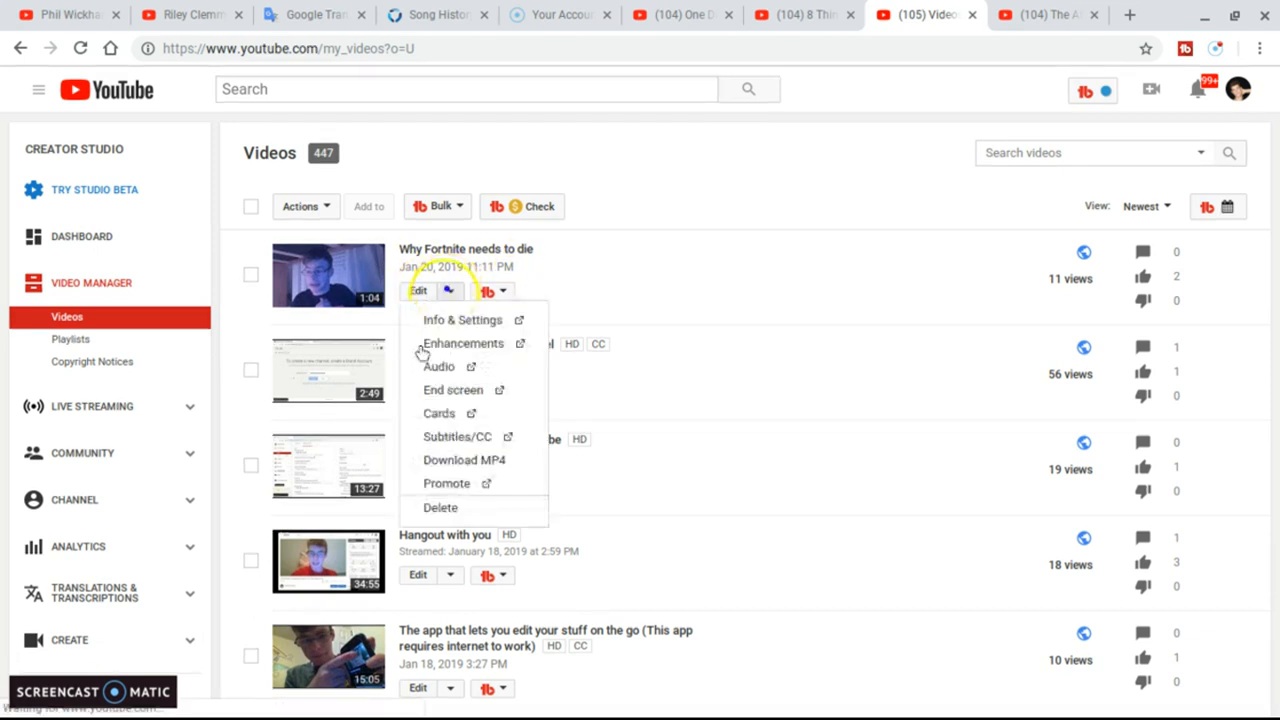
left_click(628, 352)
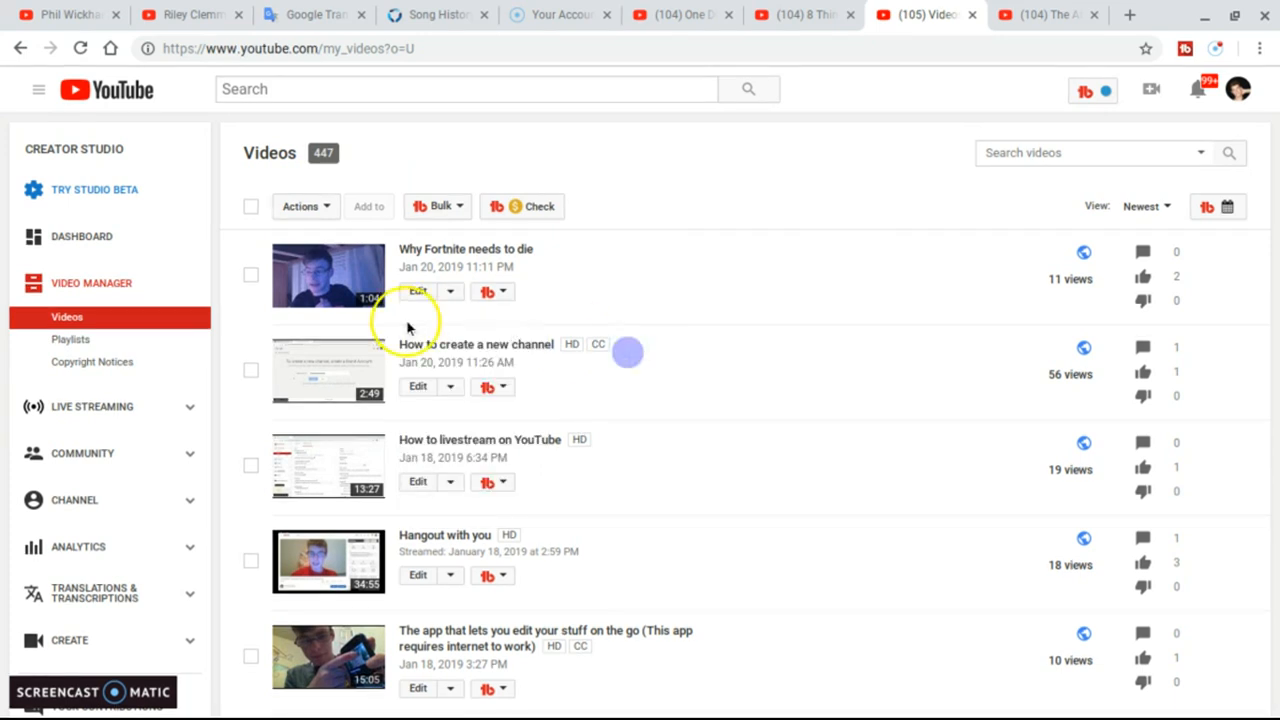
left_click(449, 291)
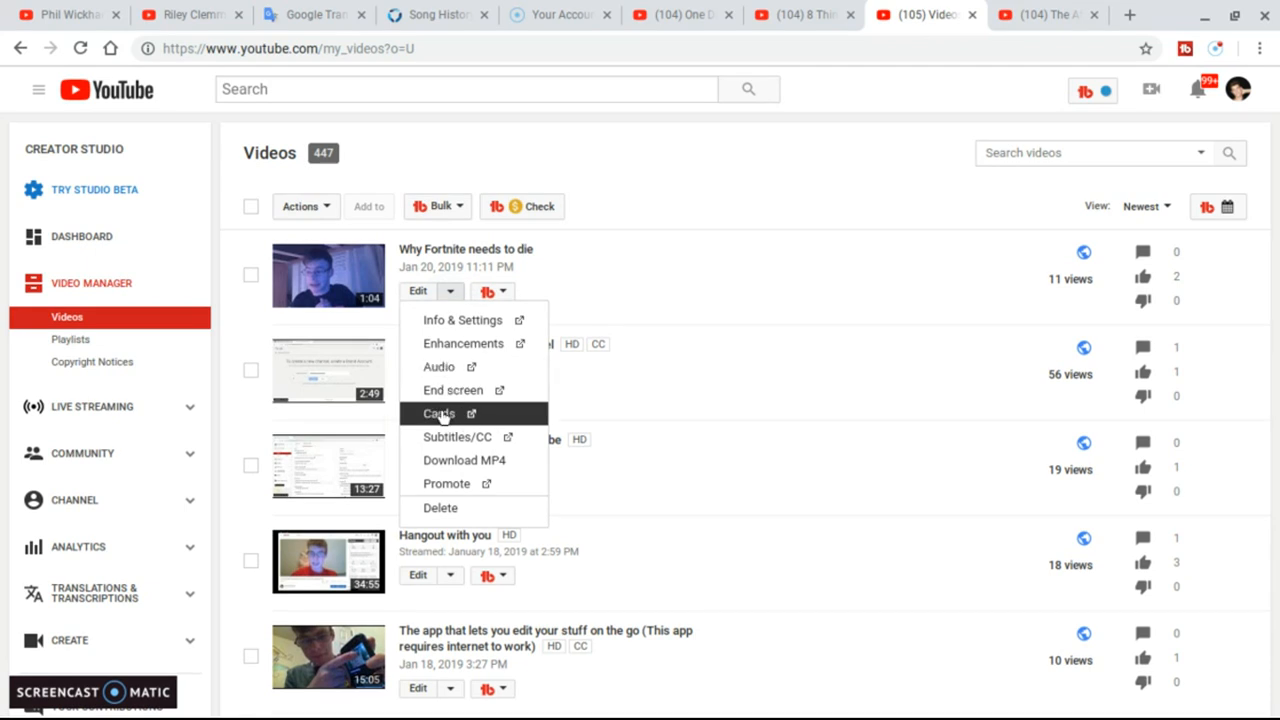
left_click(437, 445)
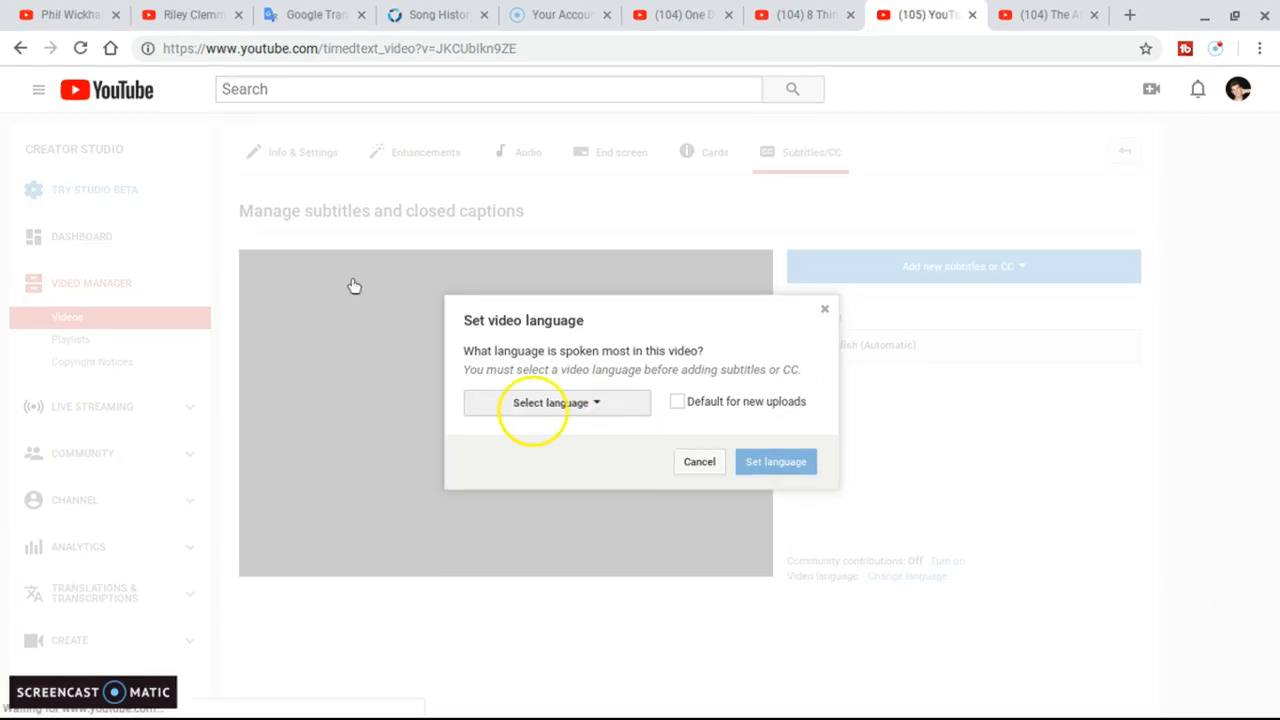
Set the video's spoken language to English.
left_click(543, 401)
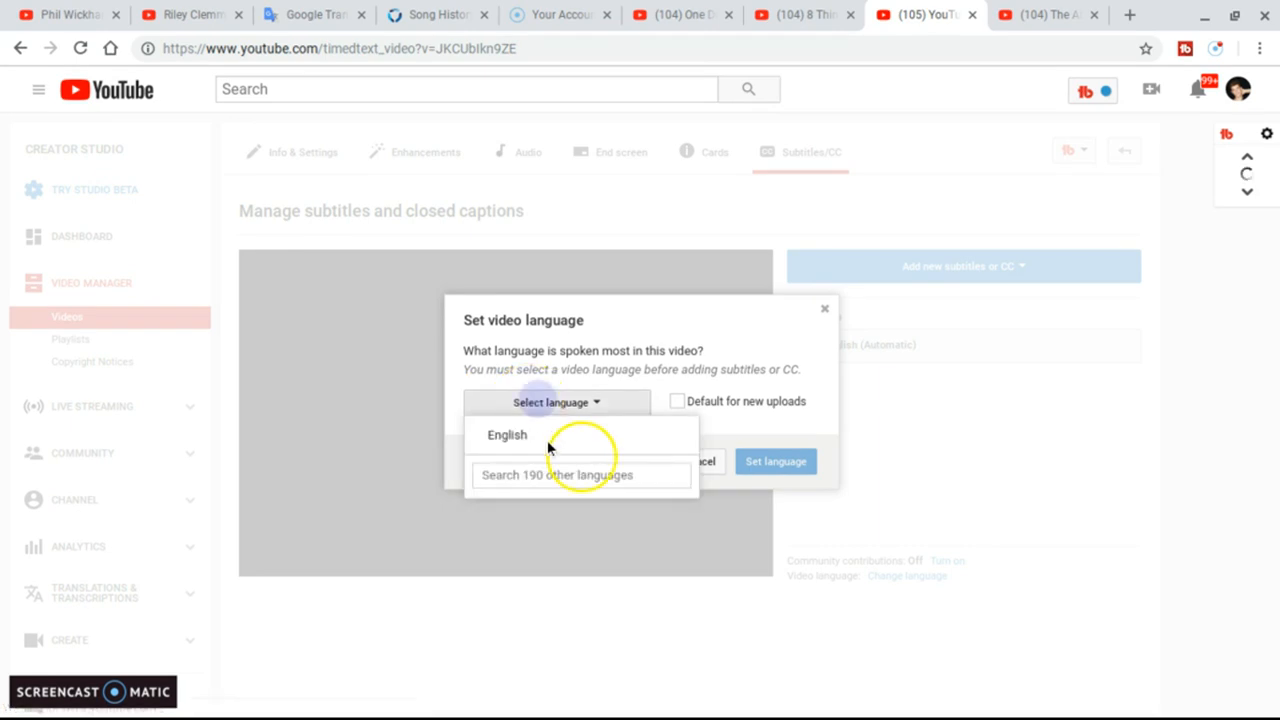
left_click(548, 435)
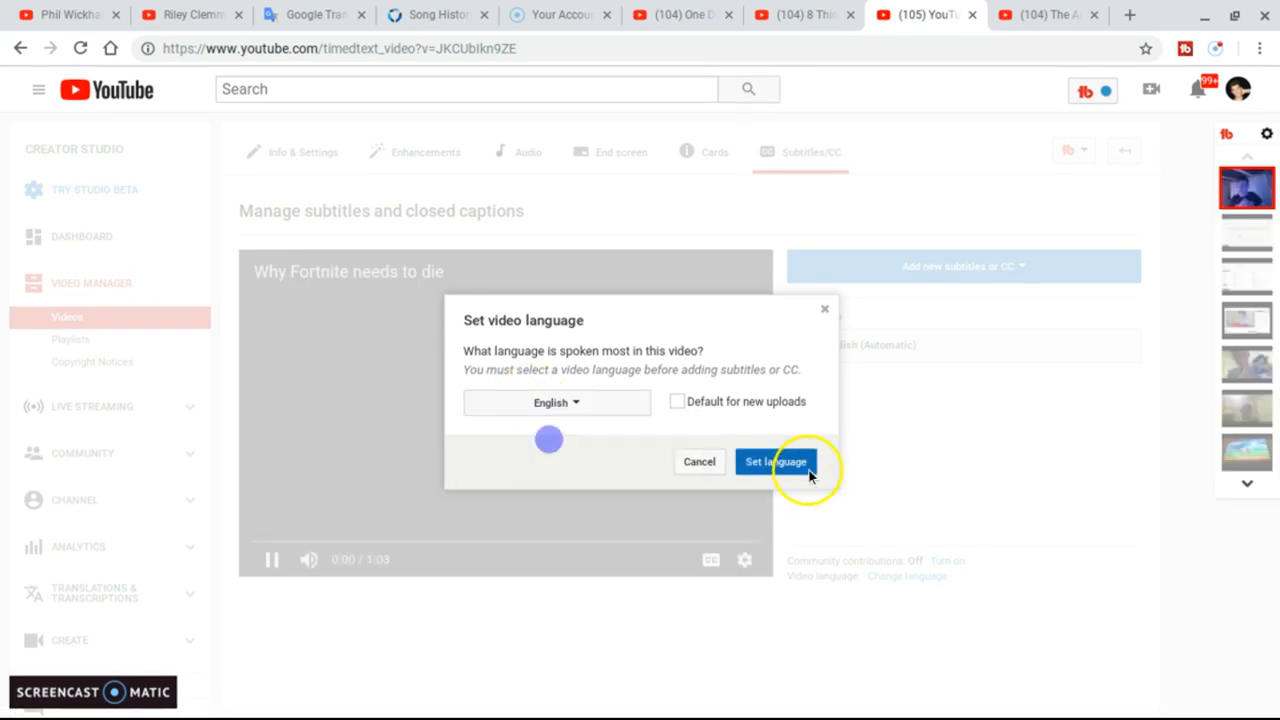
left_click(772, 461)
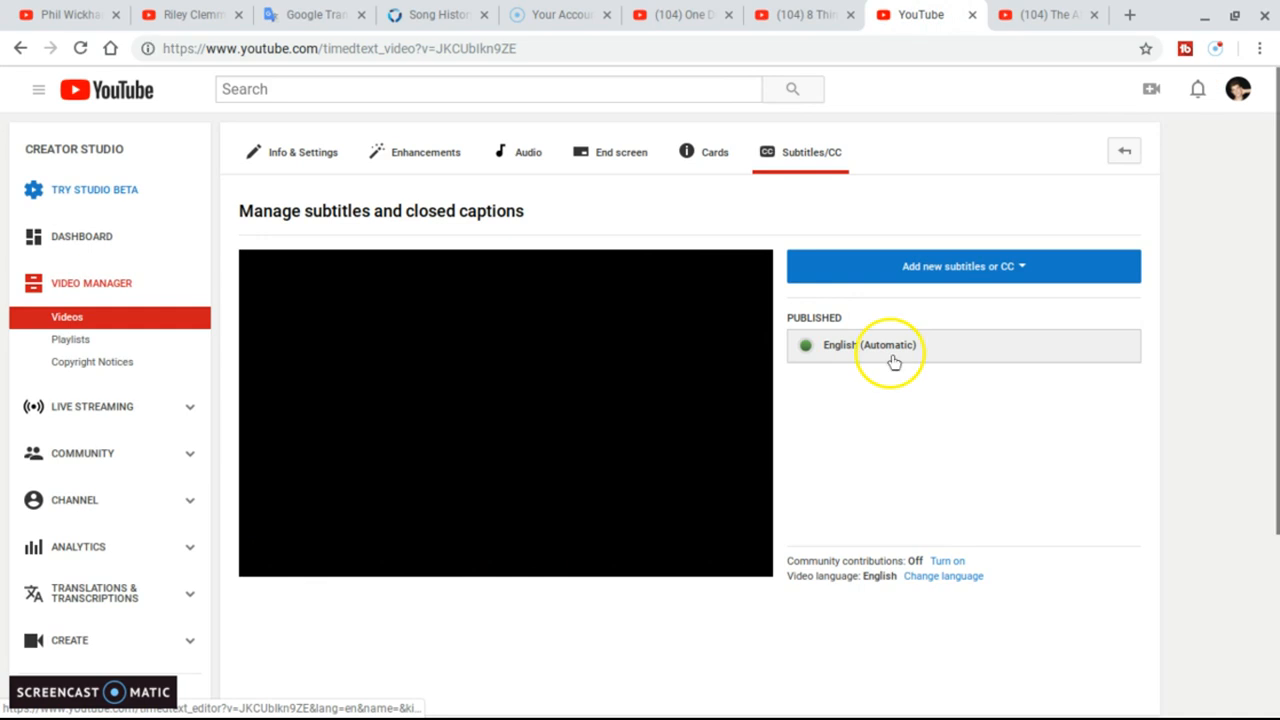
Open the published English (Automatic) subtitles for editing, lower the volume and pause the video.
left_click(893, 360)
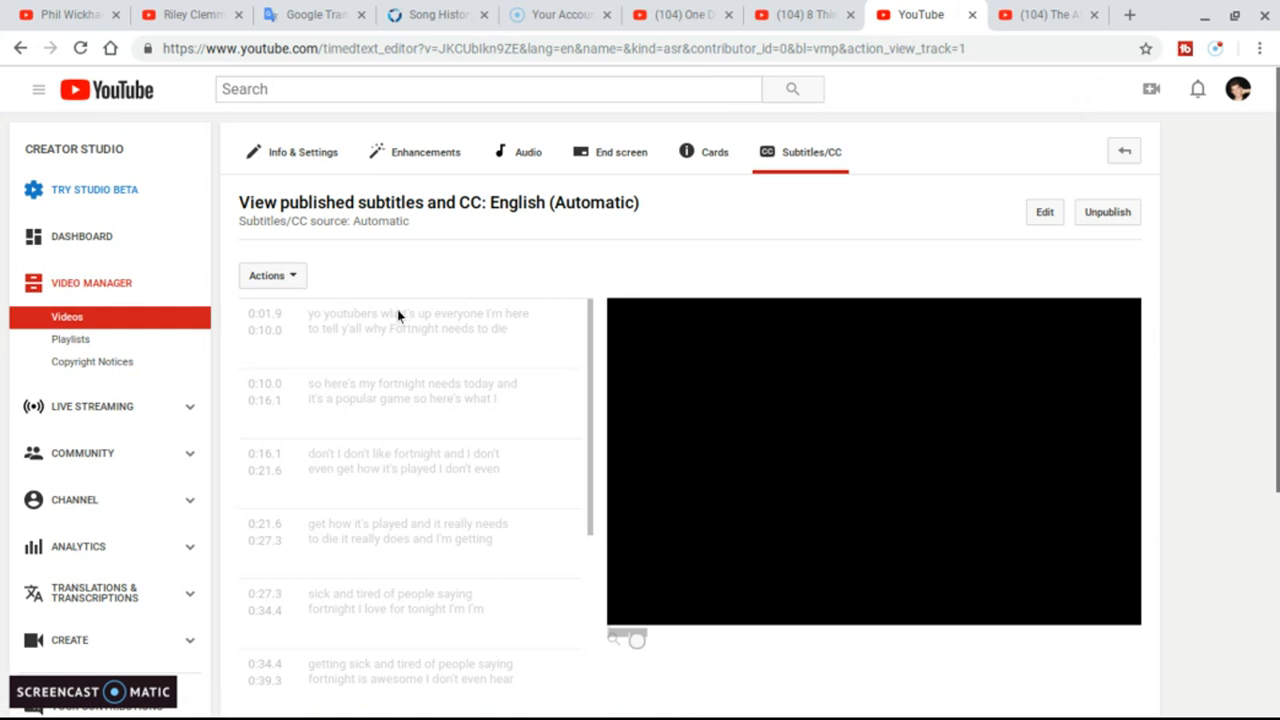
left_click(1045, 213)
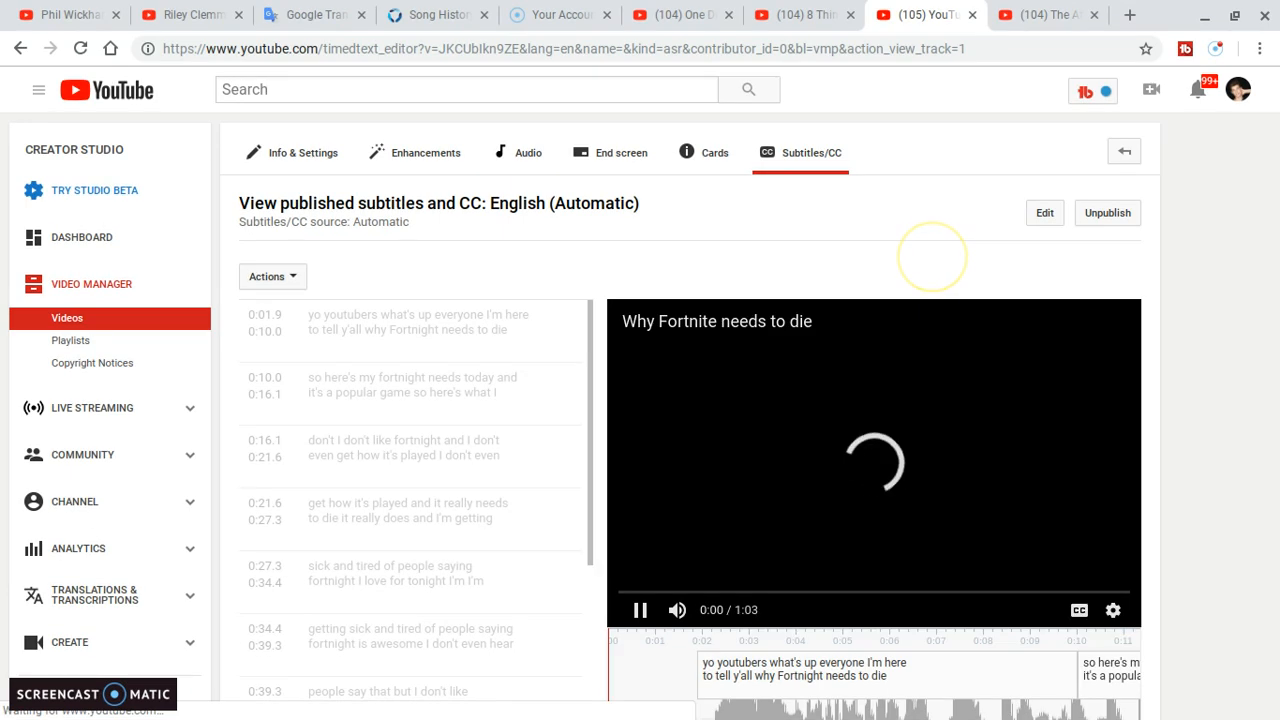
key("XF86AudioLowerVolume")
key("XF86AudioLowerVolume")
key("XF86AudioLowerVolume")
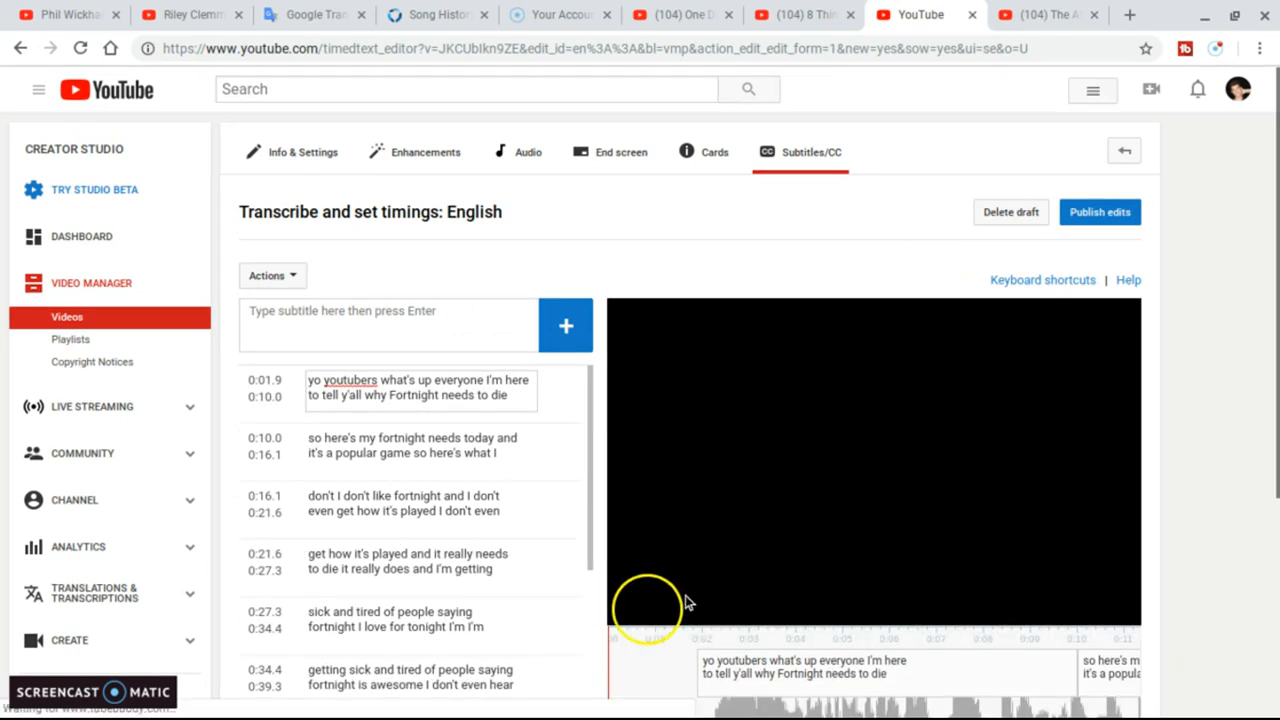
left_click(638, 610)
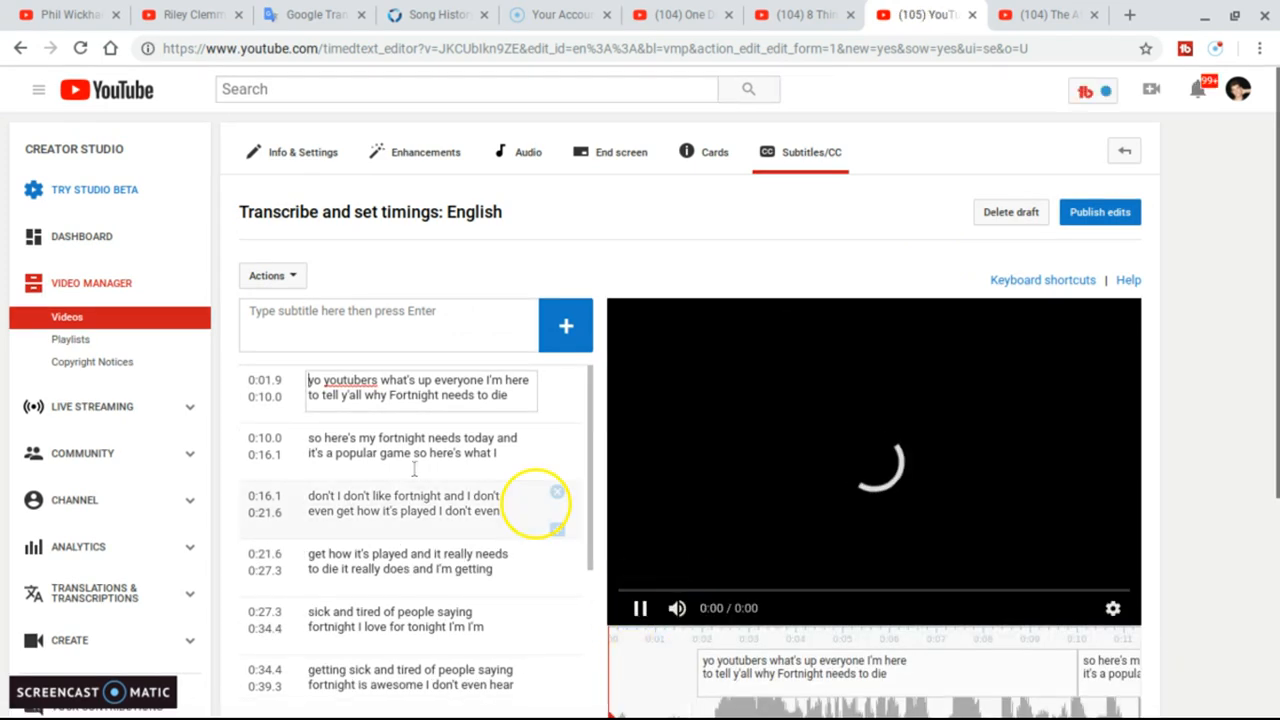
left_click(332, 381)
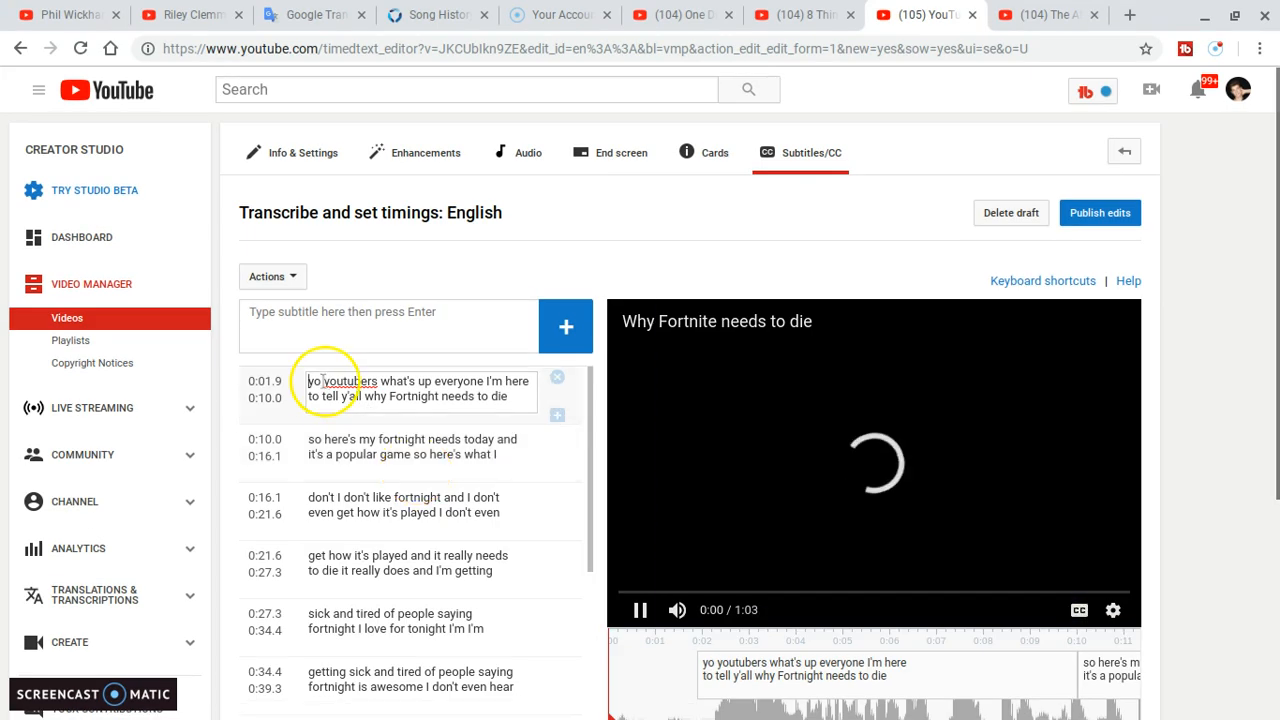
Delete the English subtitle draft and dismiss the notice.
left_click(1006, 211)
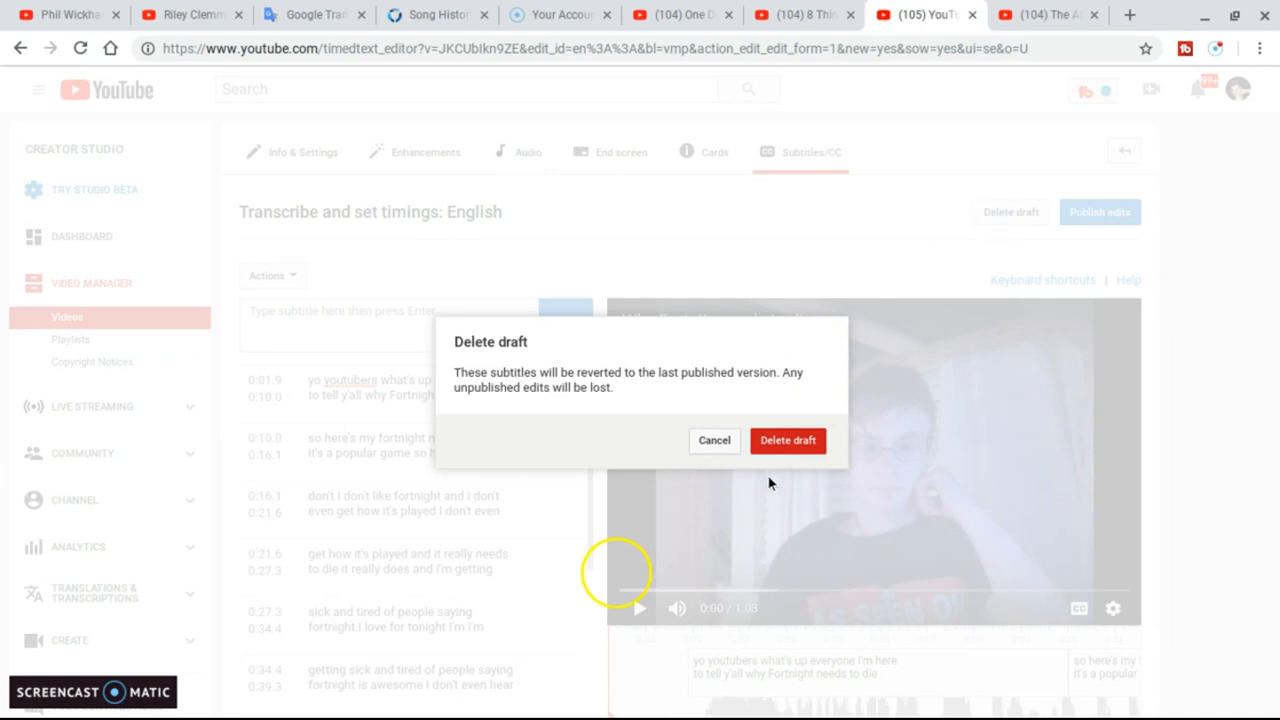
left_click(805, 452)
left_click(474, 470)
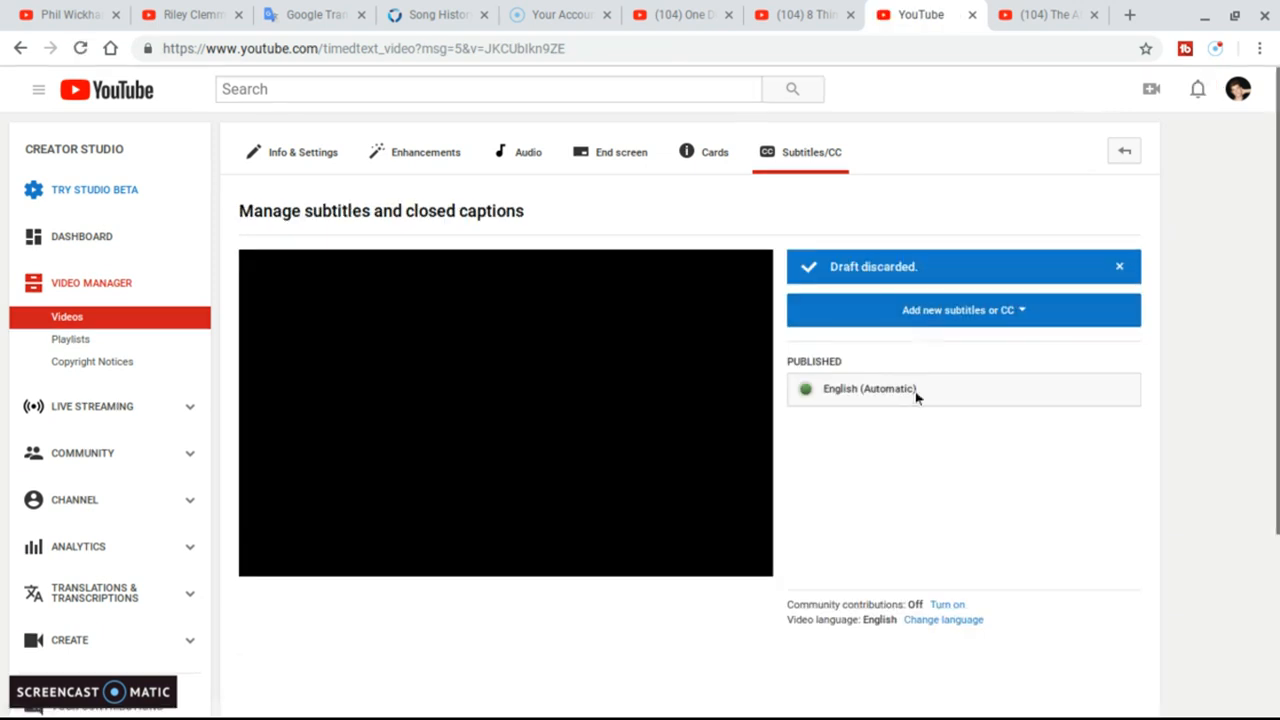
left_click(914, 390)
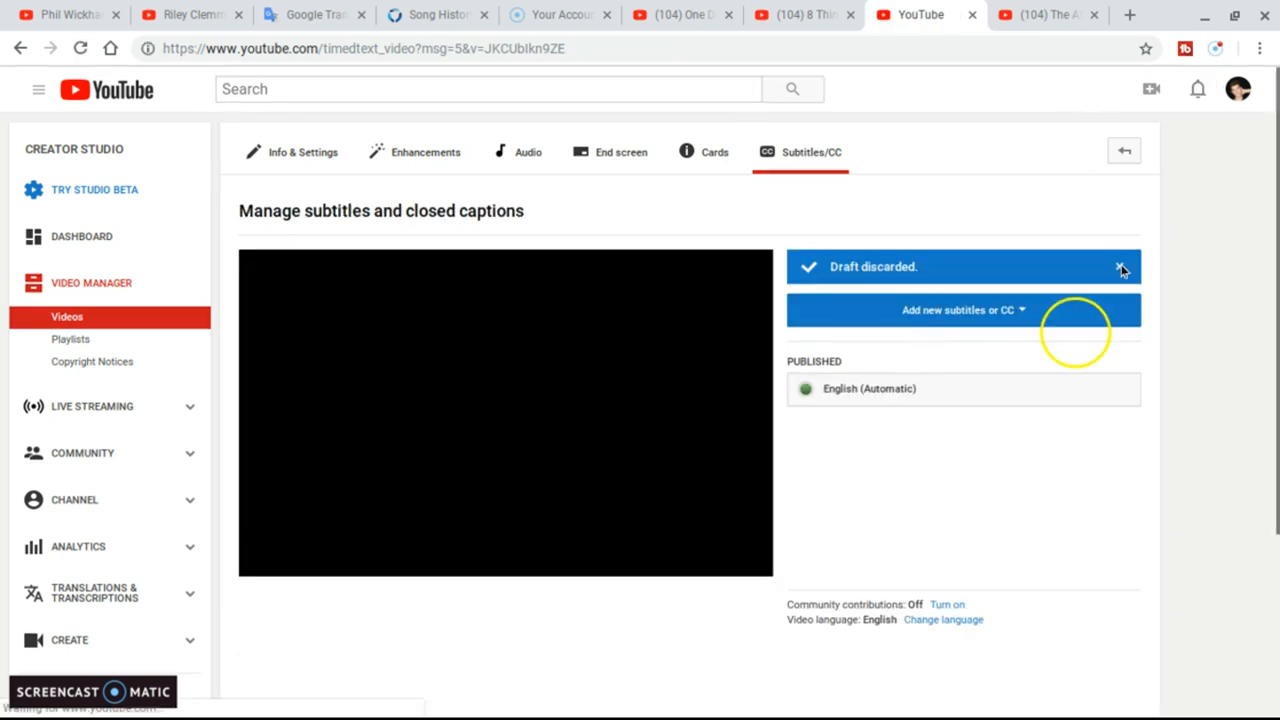
left_click(1119, 266)
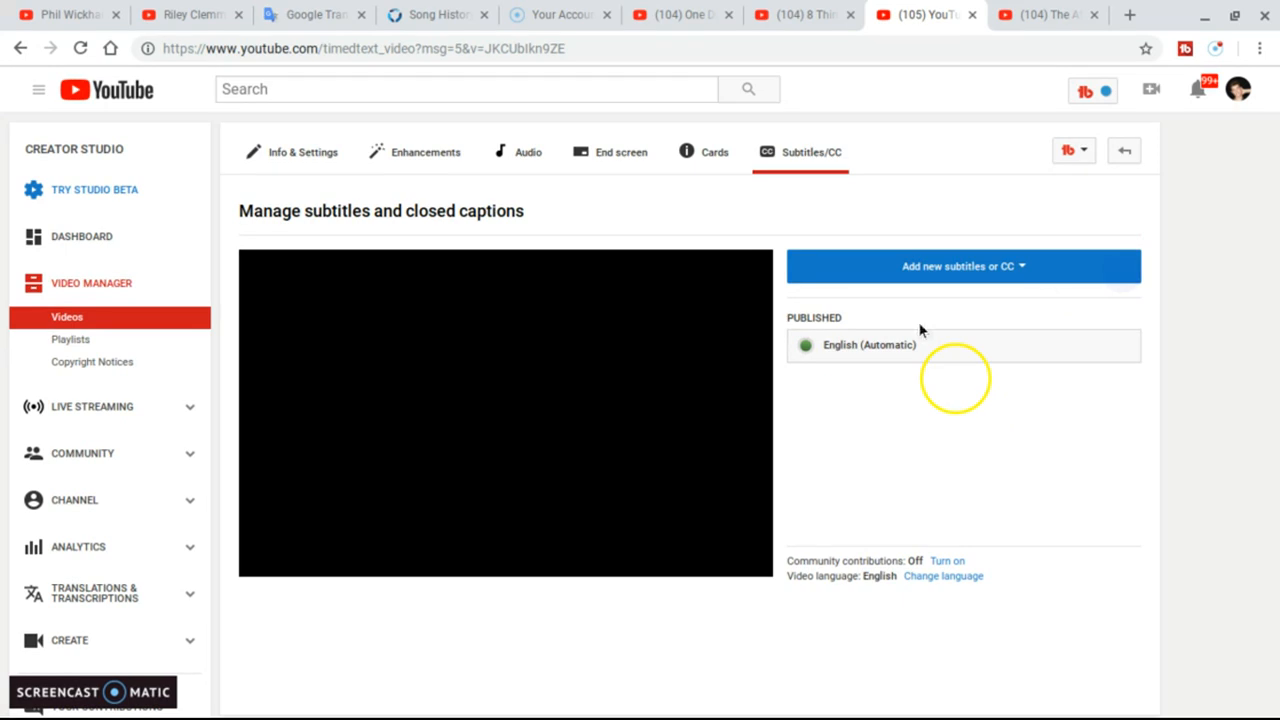
Reopen the English (Automatic) subtitles for editing, then delete their draft and close the notice.
left_click(930, 352)
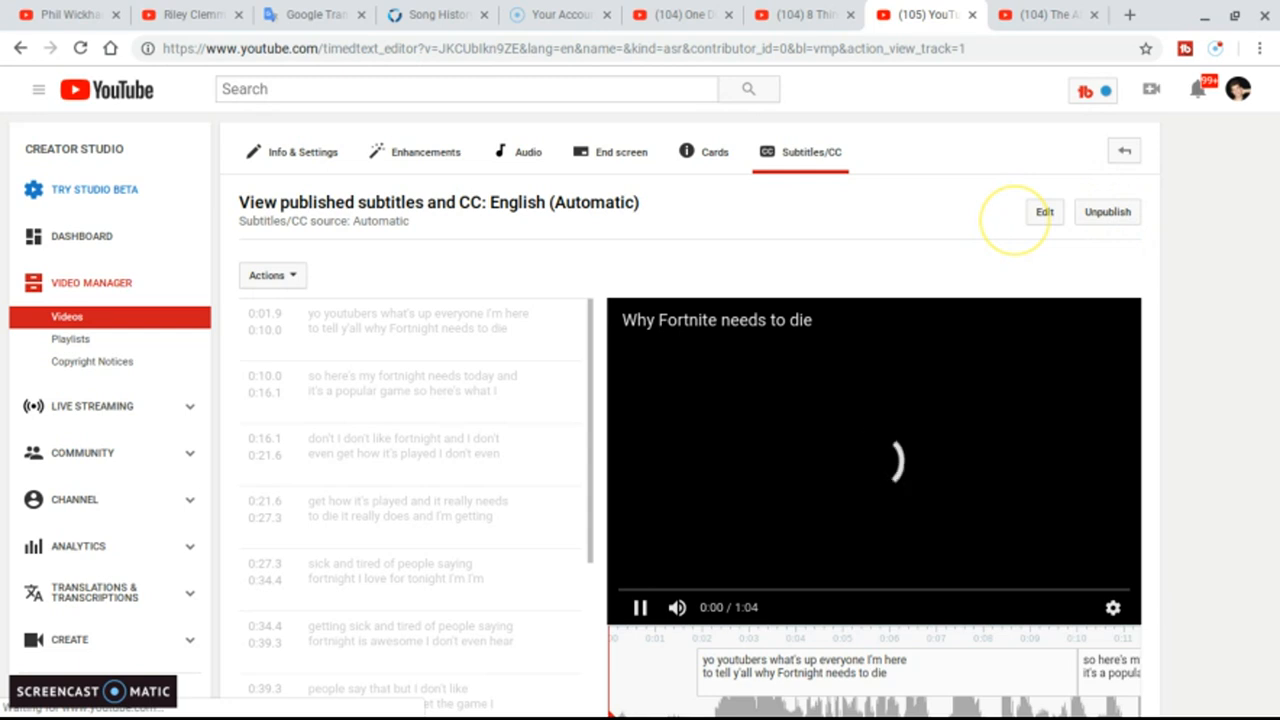
left_click(1016, 220)
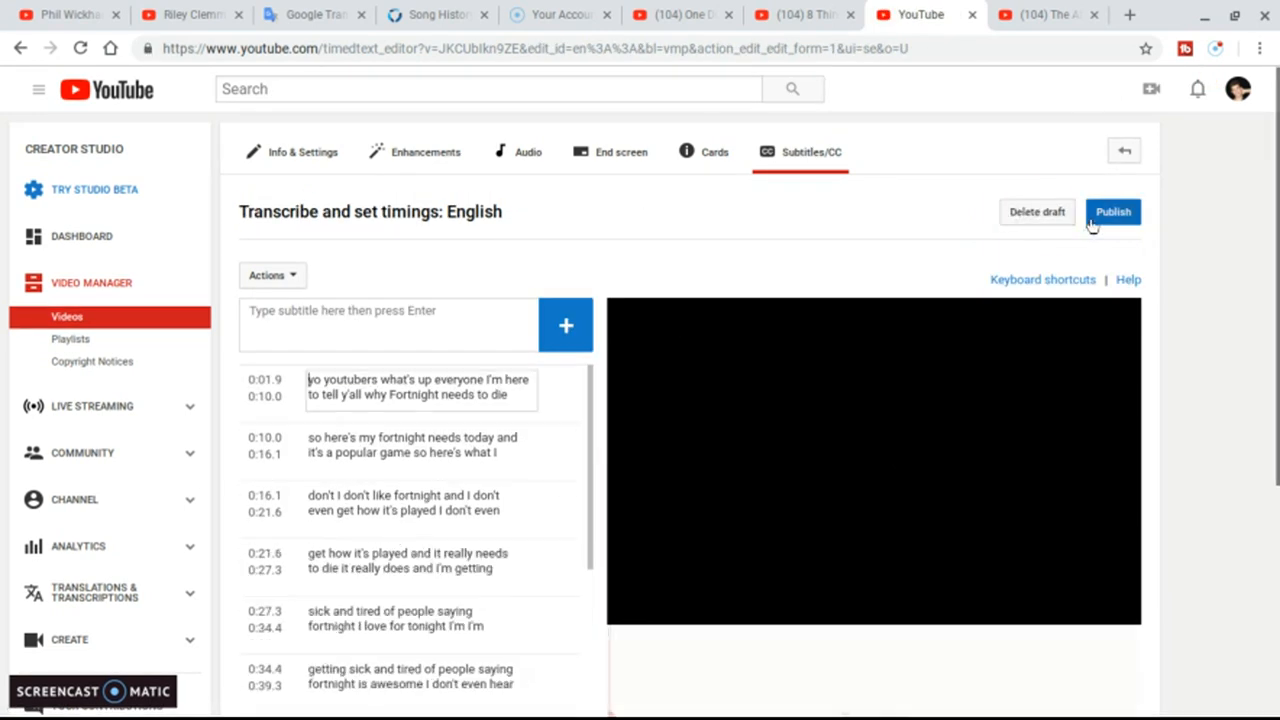
left_click(1040, 220)
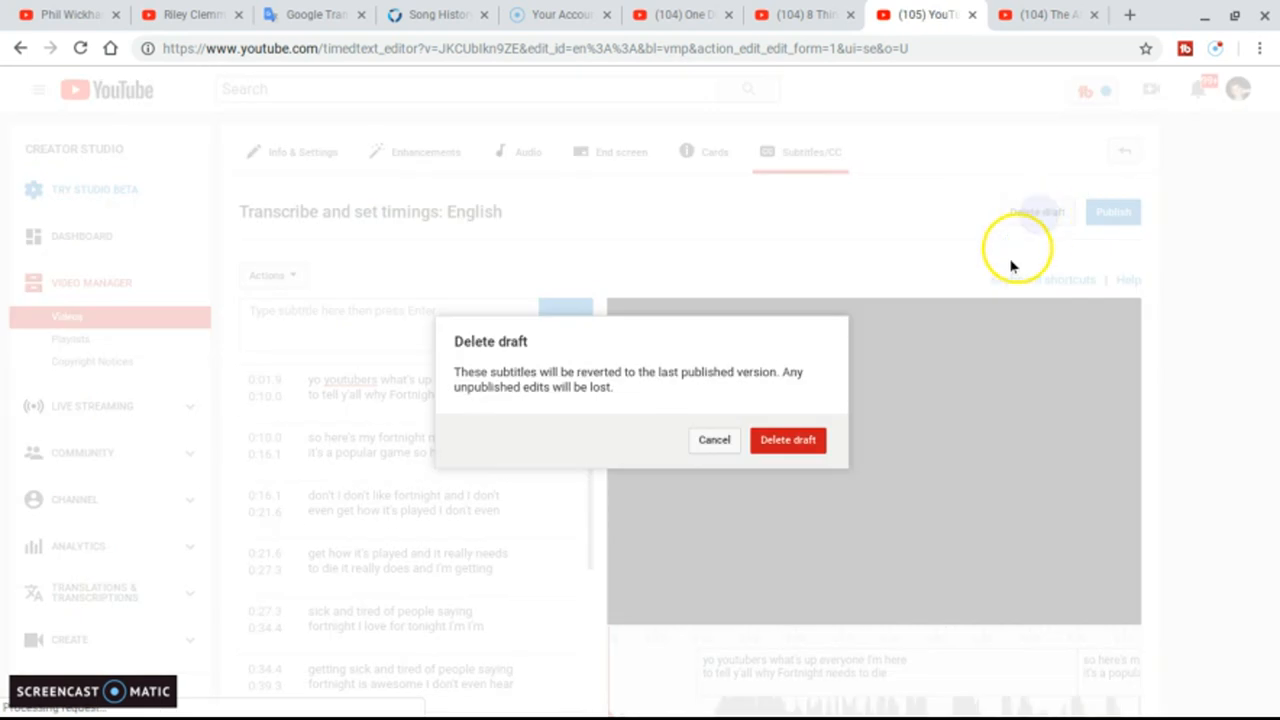
left_click(784, 440)
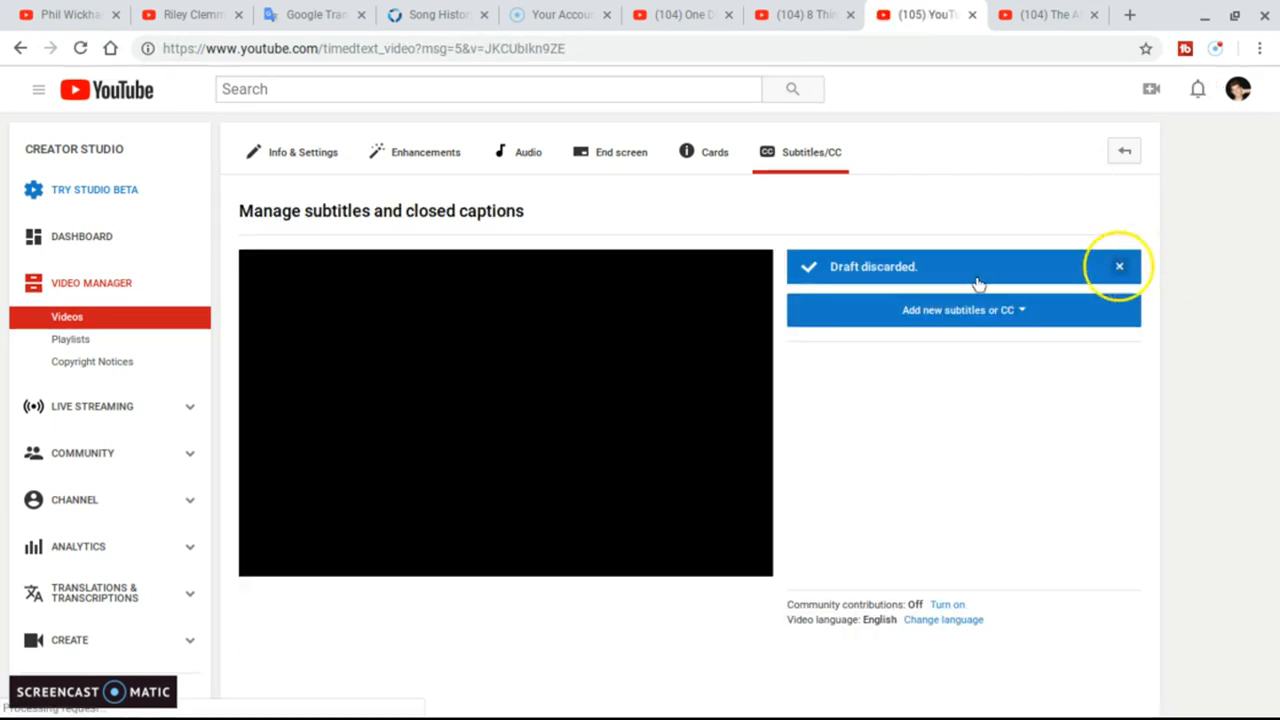
left_click(1120, 268)
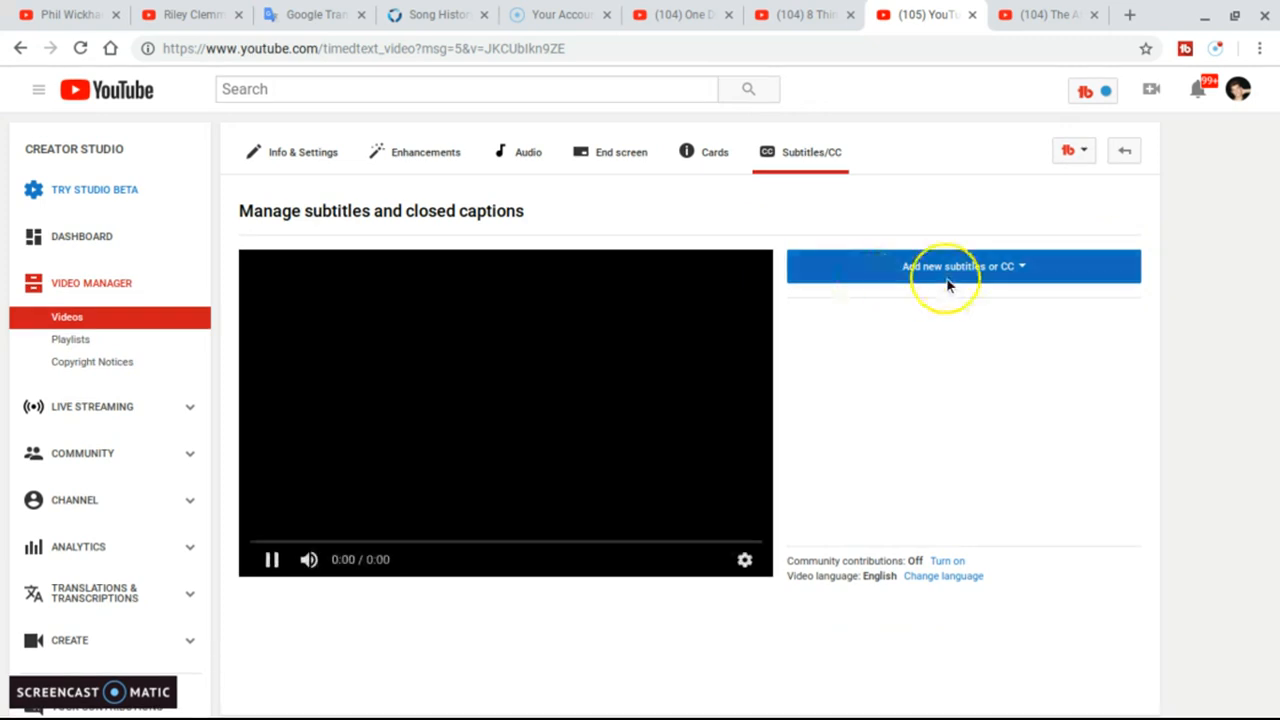
Add new English subtitles to the video using the "Create new subtitles or CC" method.
left_click(945, 268)
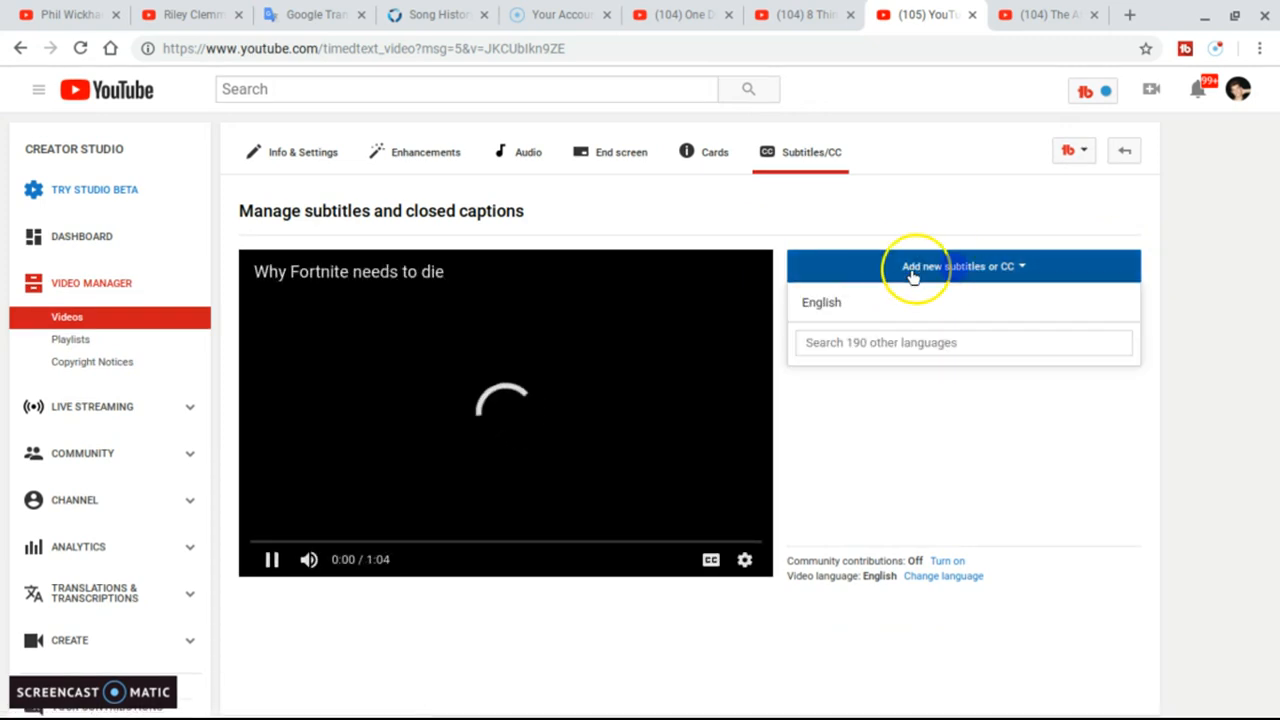
left_click(867, 314)
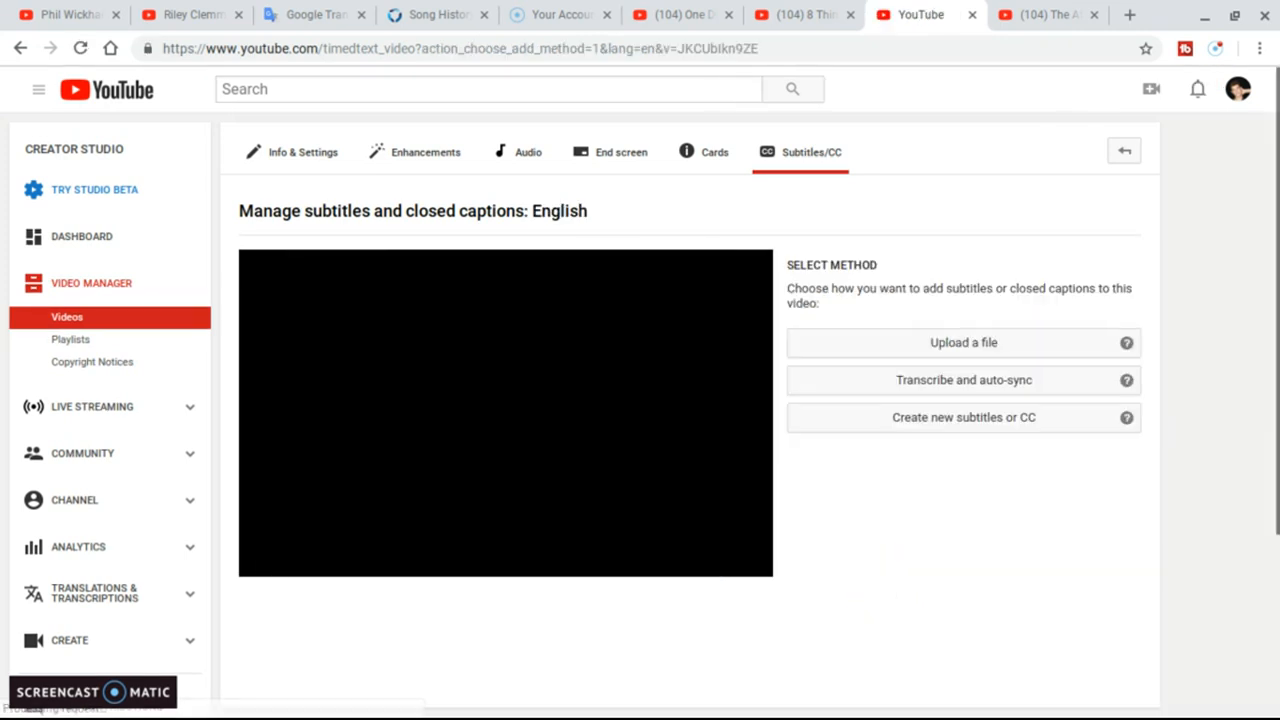
left_click(945, 343)
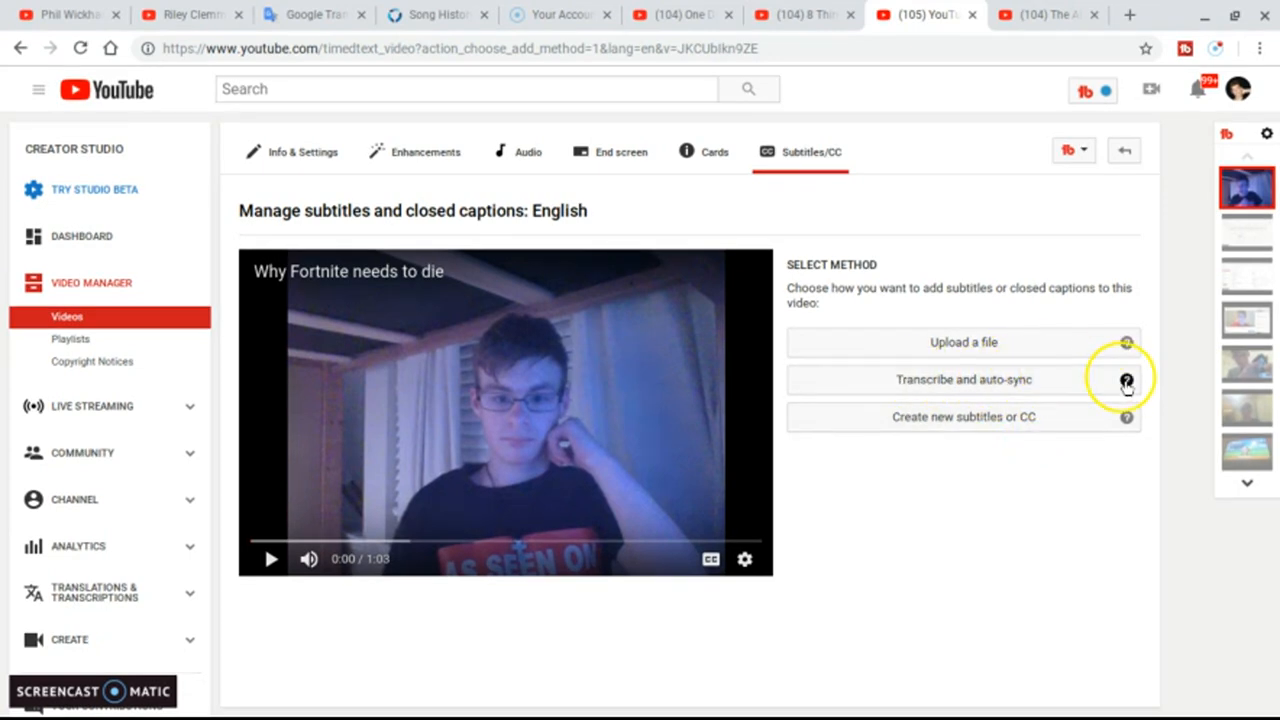
left_click(952, 425)
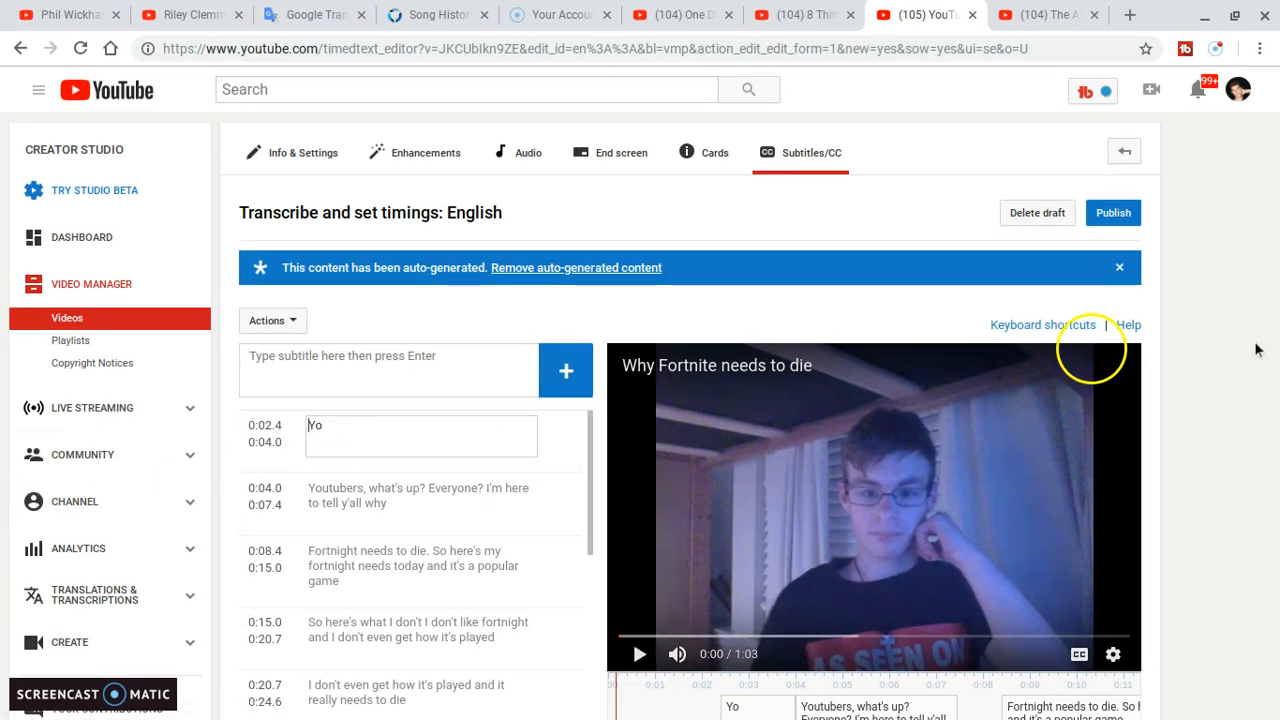
Correct the first word of the caption starting at 0:08.4 to "Fortnite".
left_click_drag(1275, 118, 1273, 148)
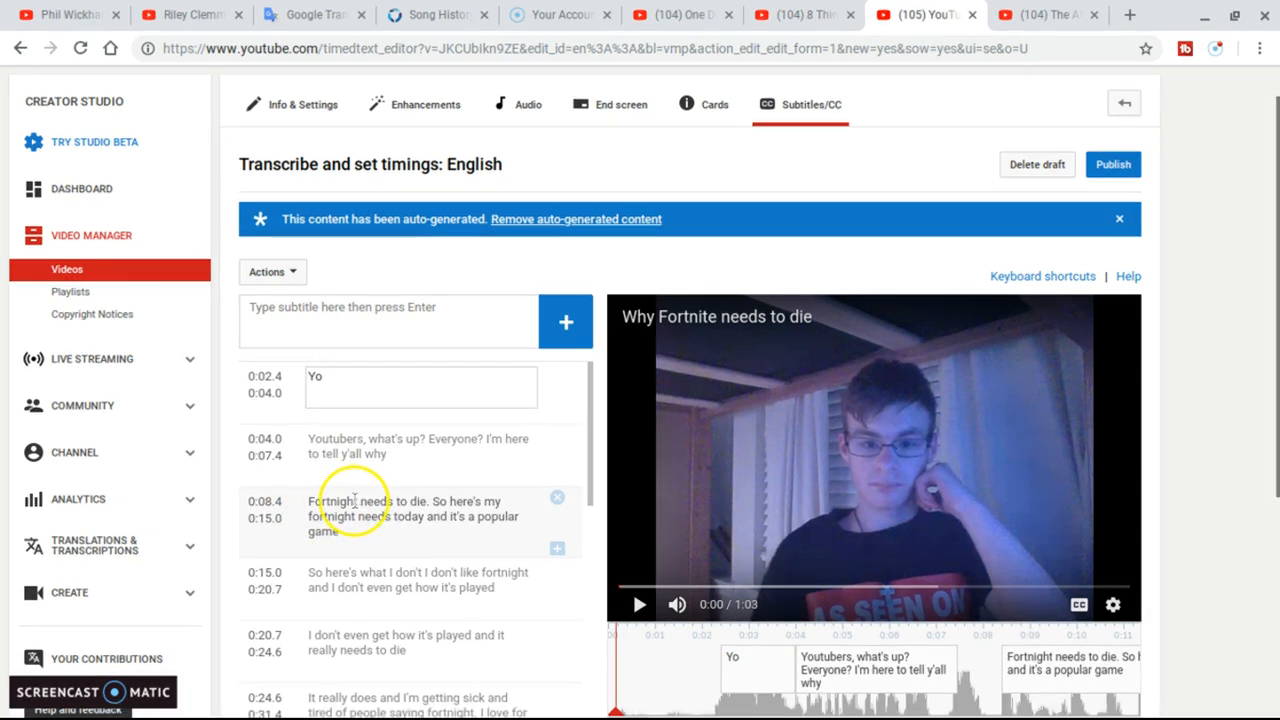
left_click(353, 501)
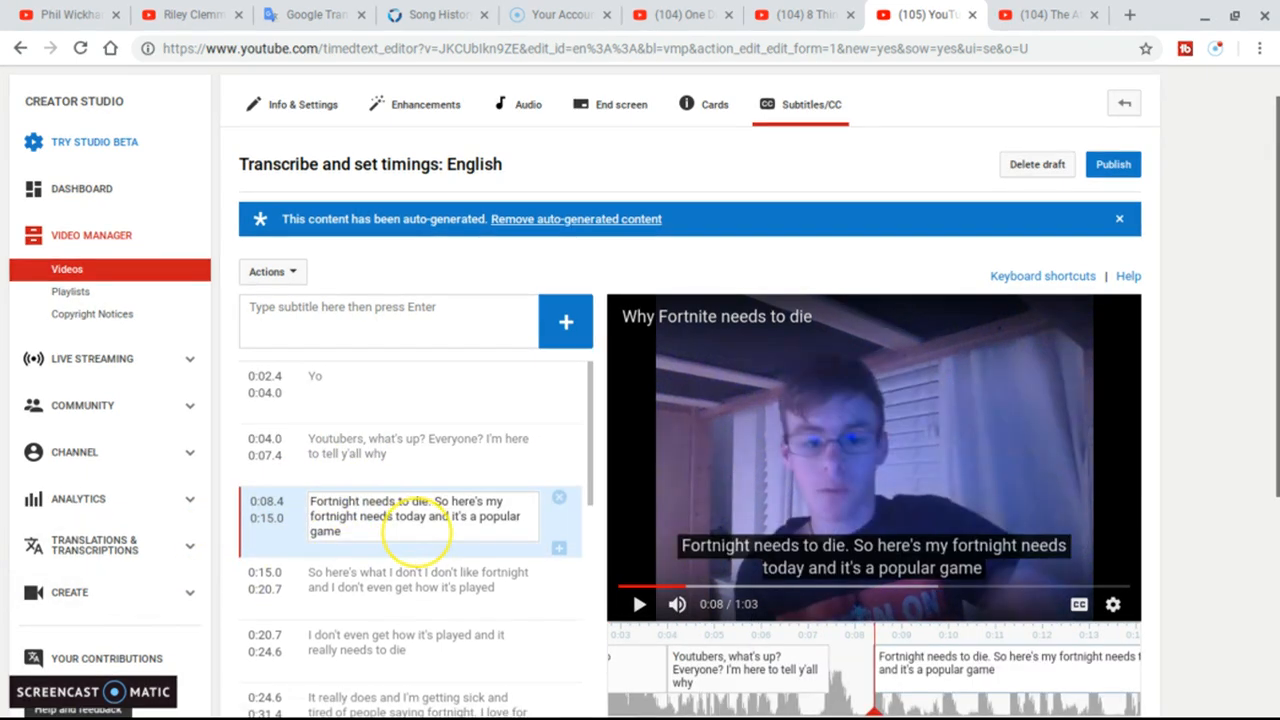
key("BackSpace")
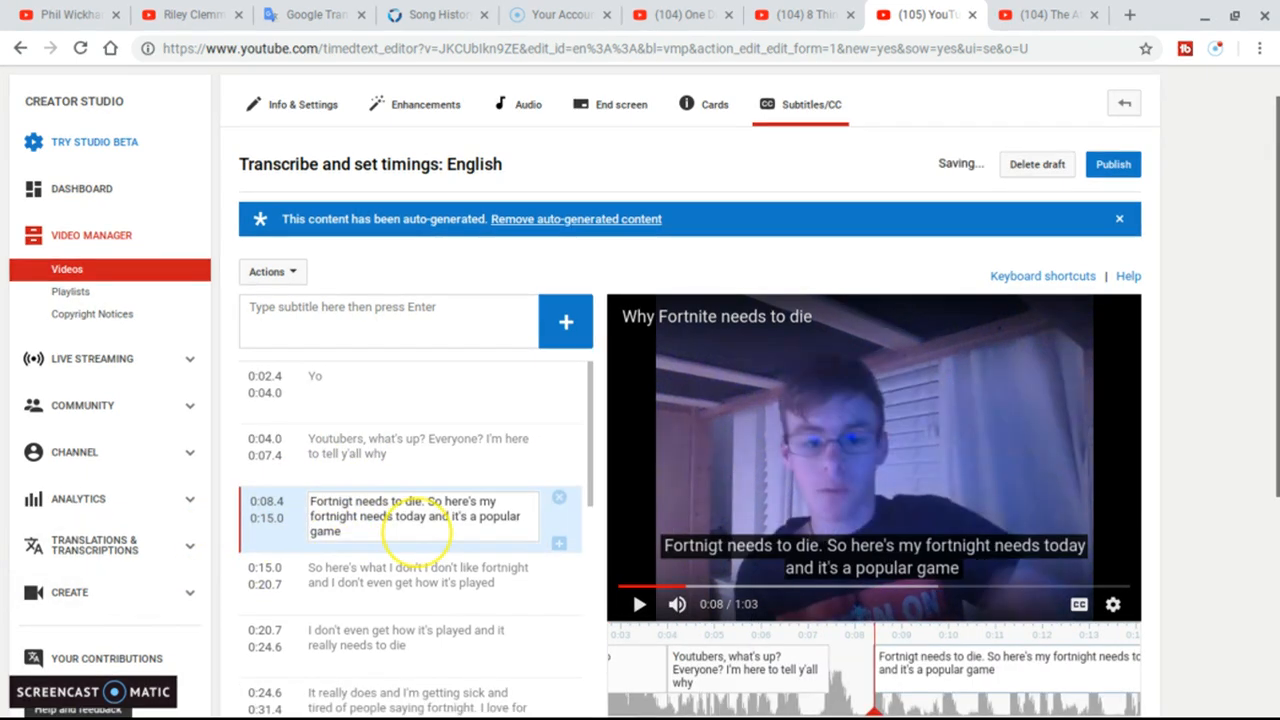
key("BackSpace")
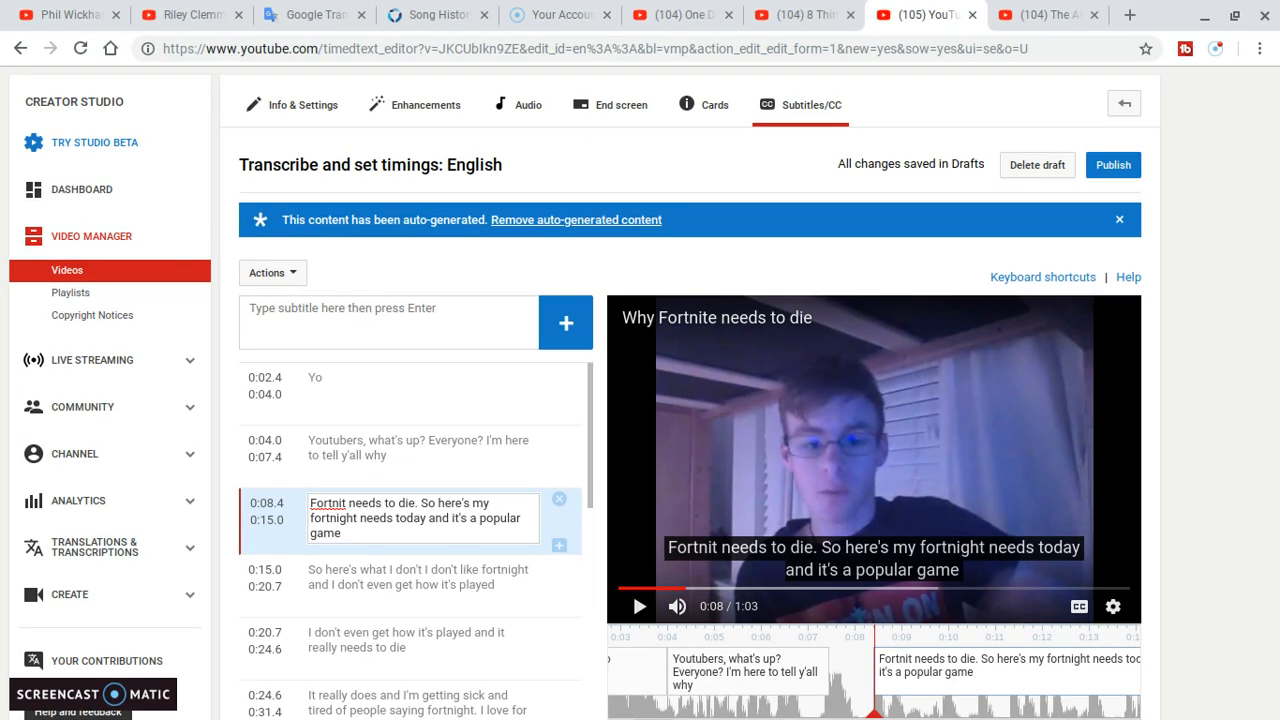
type("w")
key("BackSpace")
type("e")
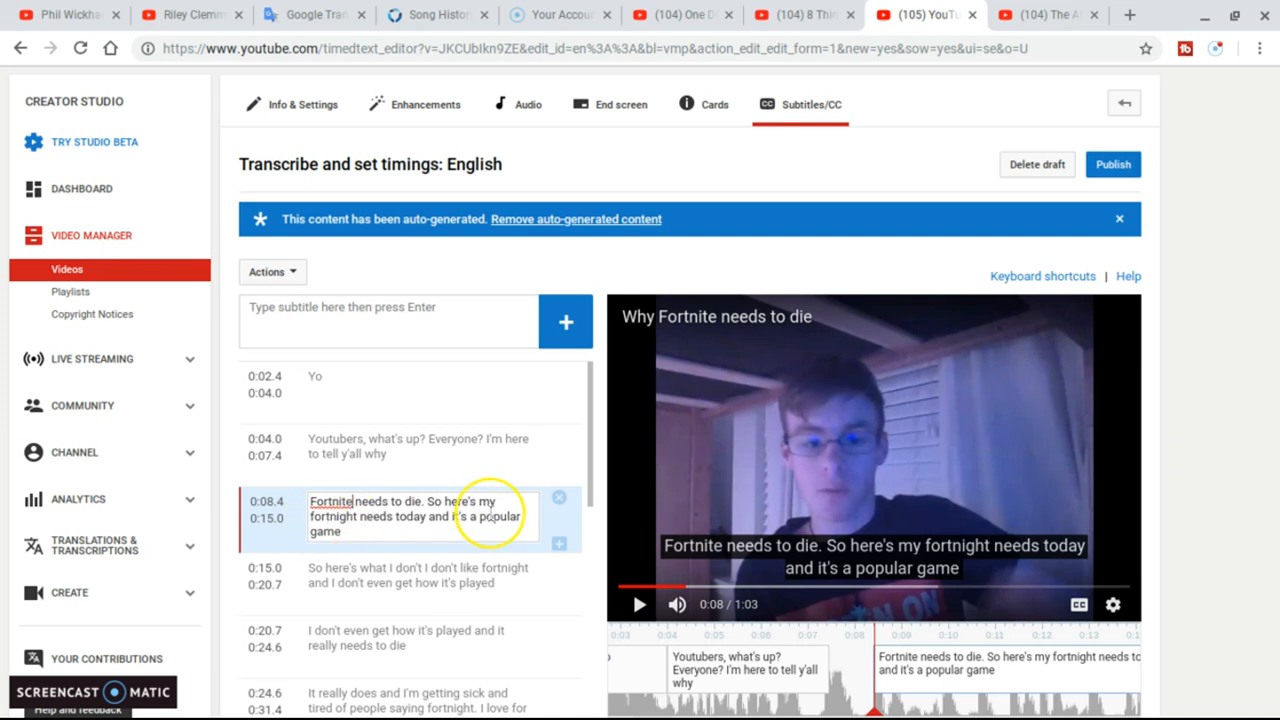
Replace "my" with "why" in the caption starting at 0:08.4.
left_click(488, 514)
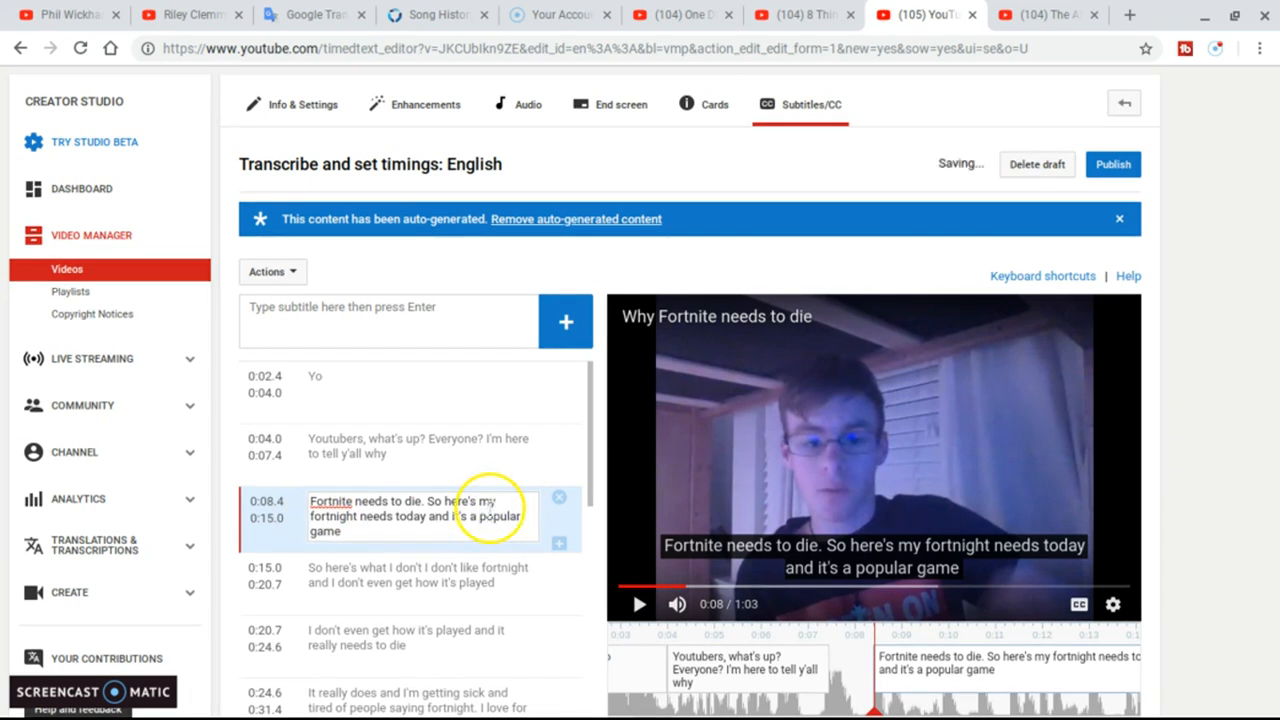
key("Up")
key("BackSpace")
key("BackSpace")
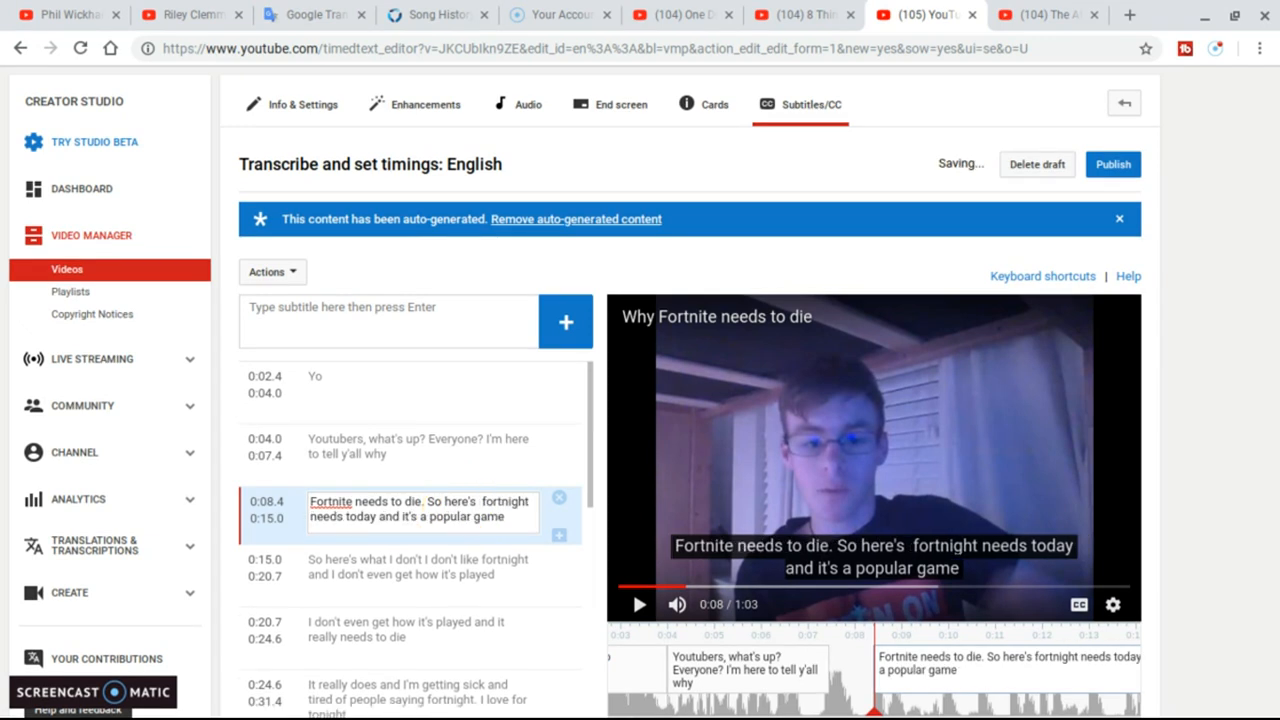
type("why")
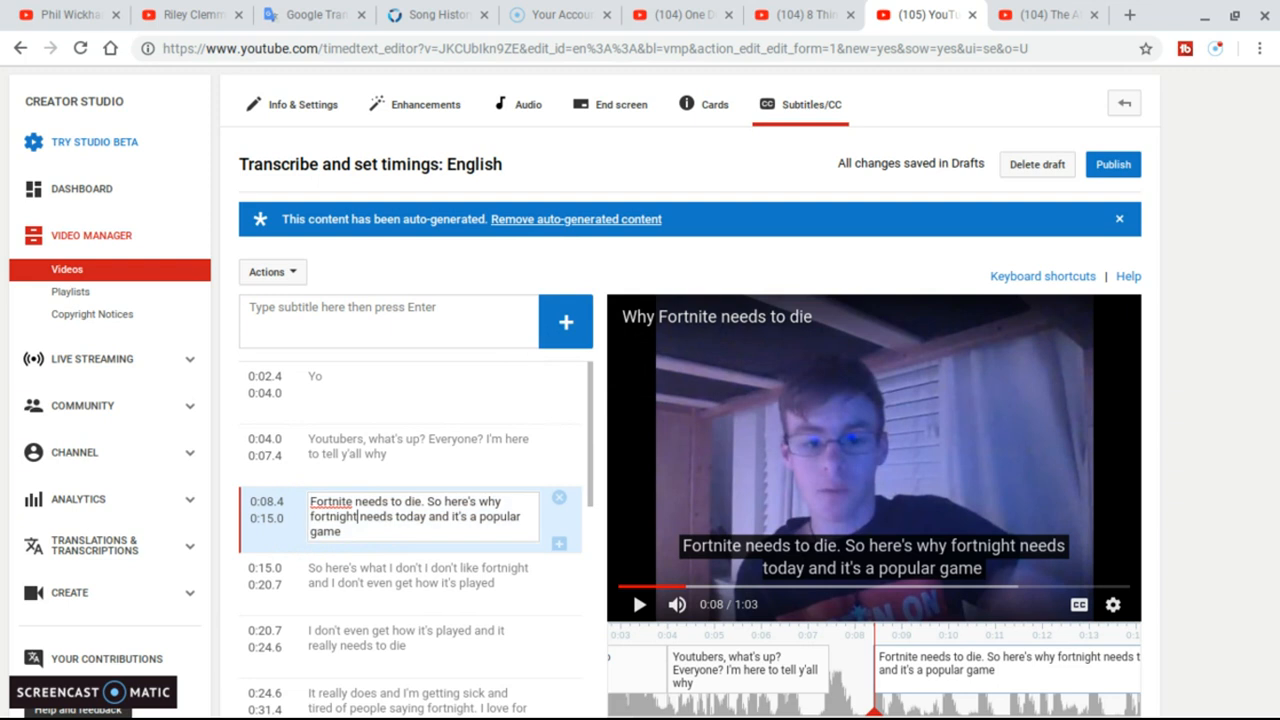
Replace "fortnight" with "Fortnite" after "So here's why" in the caption starting at 0:08.4.
key("BackSpace")
key("BackSpace")
key("BackSpace")
key("BackSpace")
key("BackSpace")
key("BackSpace")
key("BackSpace")
key("BackSpace")
key("BackSpace")
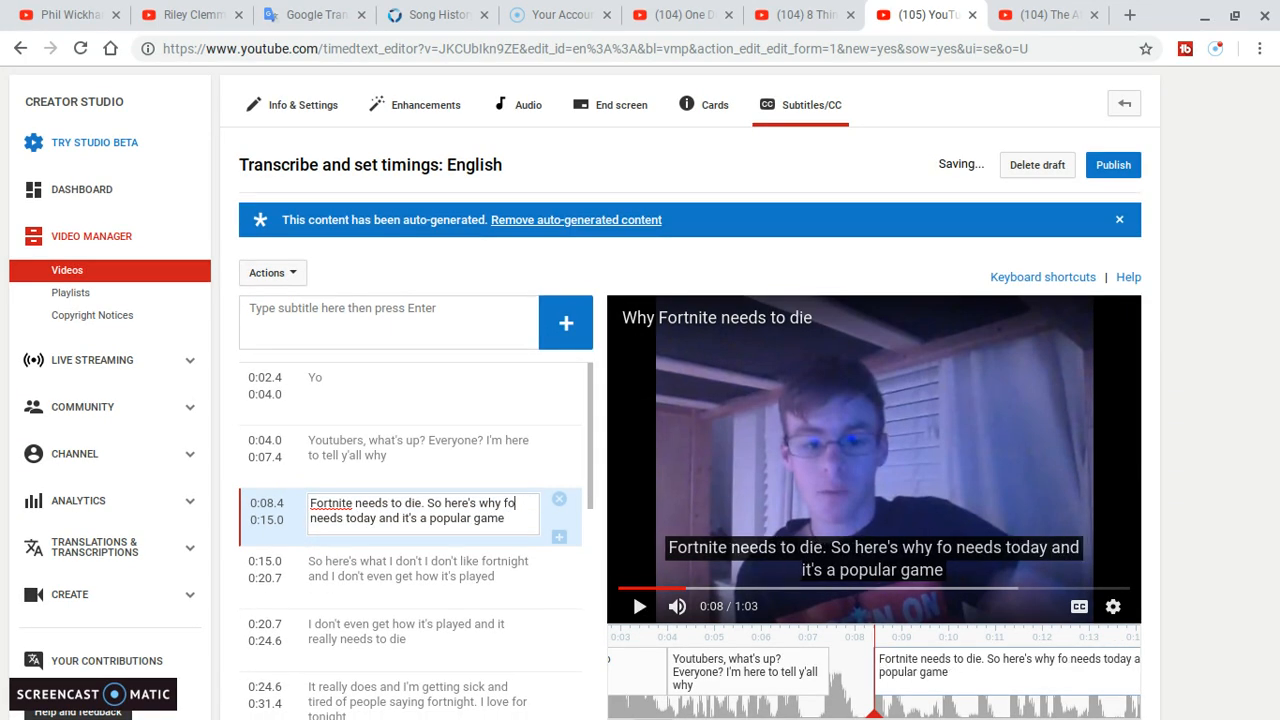
type("Fortni")
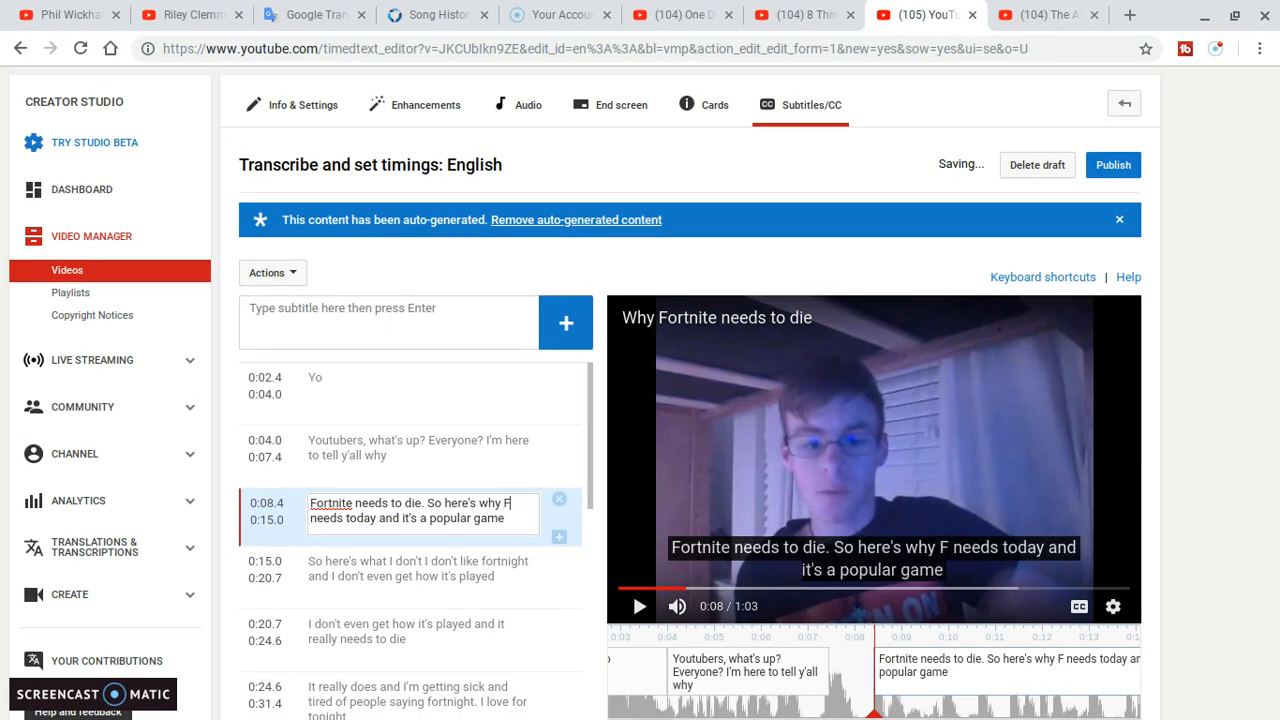
type("te")
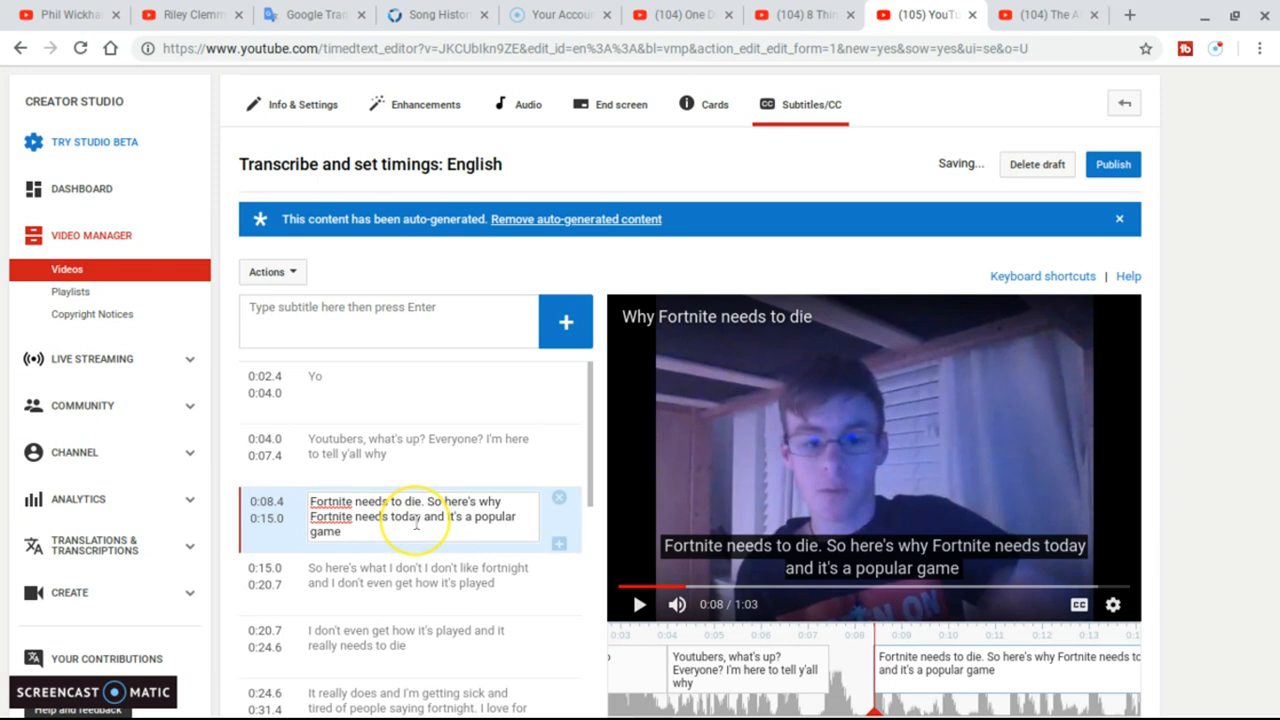
Replace "today" with "to die" in the caption starting at 0:08.4.
left_click(428, 518)
key("BackSpace")
key("BackSpace")
key("BackSpace")
key("BackSpace")
key("BackSpace")
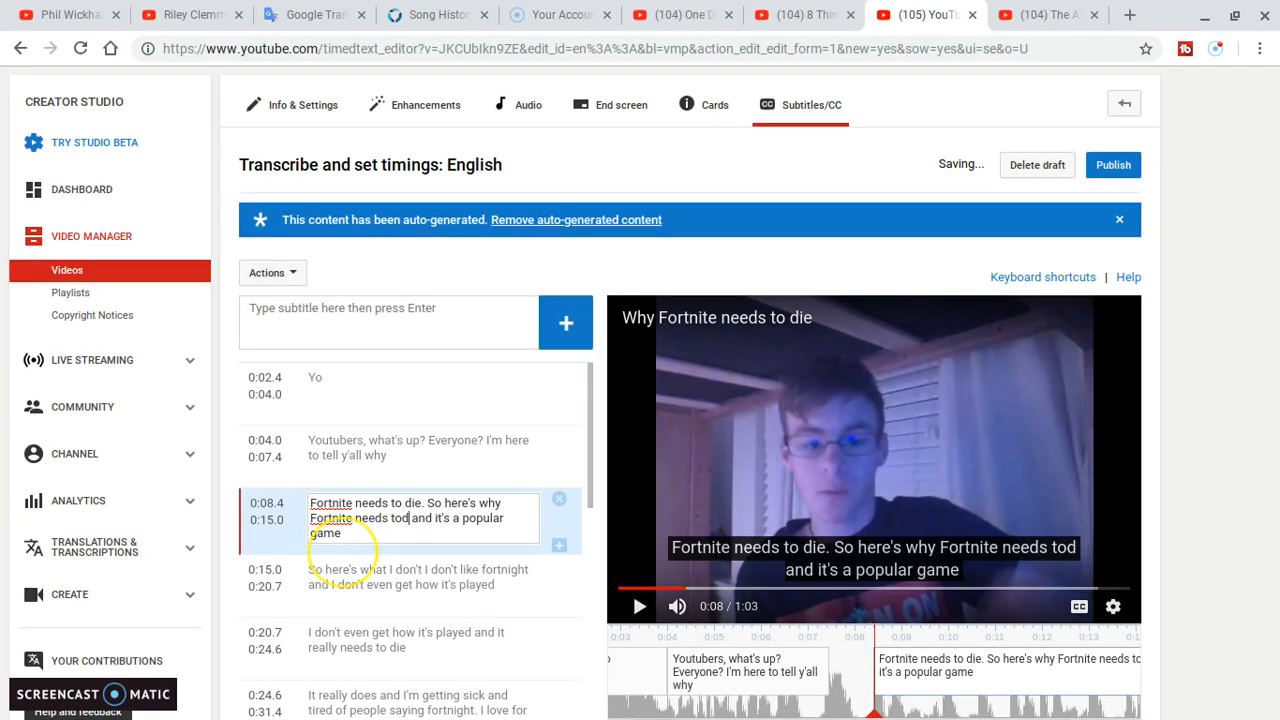
type("to di")
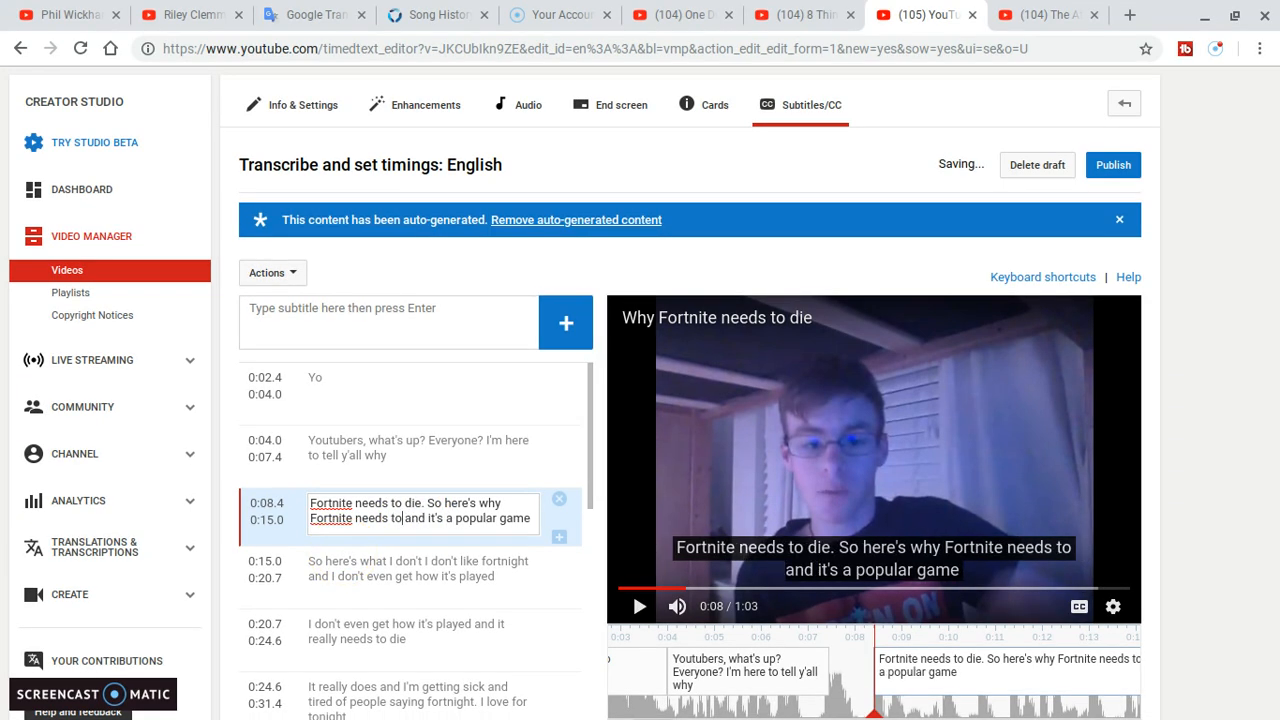
type("e")
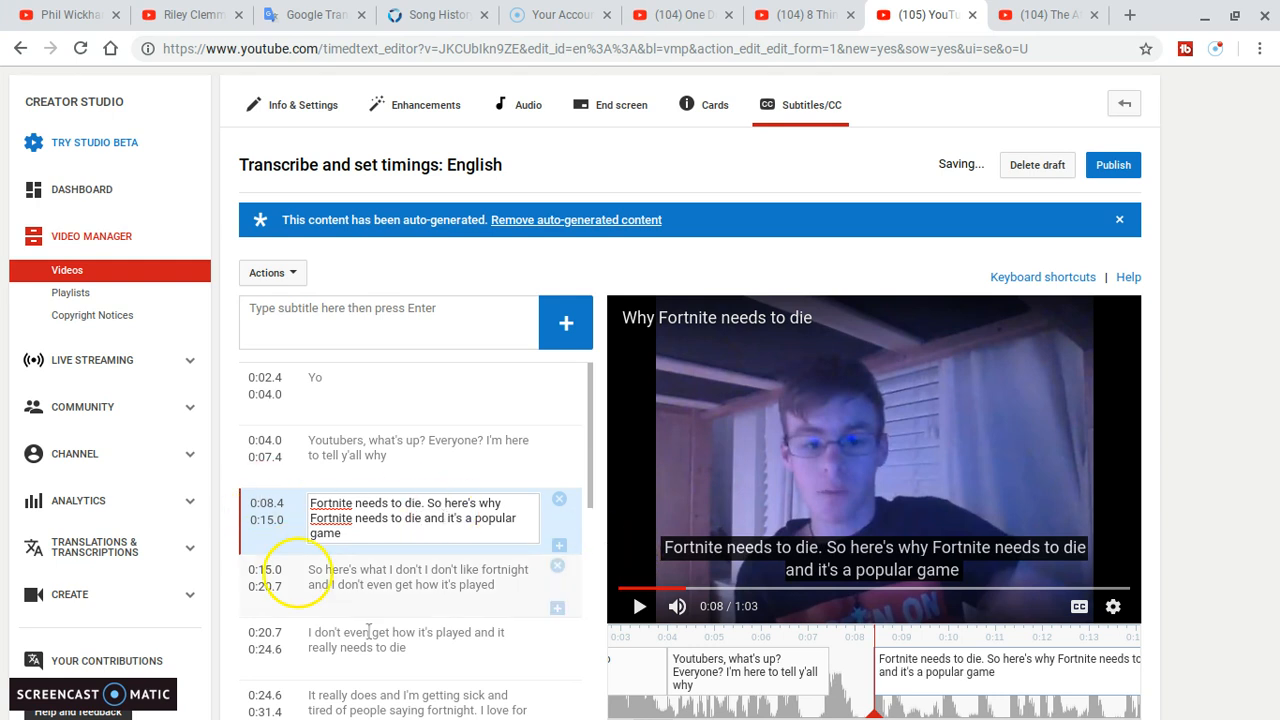
Play the video in short stretches from the caption starting at 0:15.0 to check its wording against the speech.
left_click(393, 569)
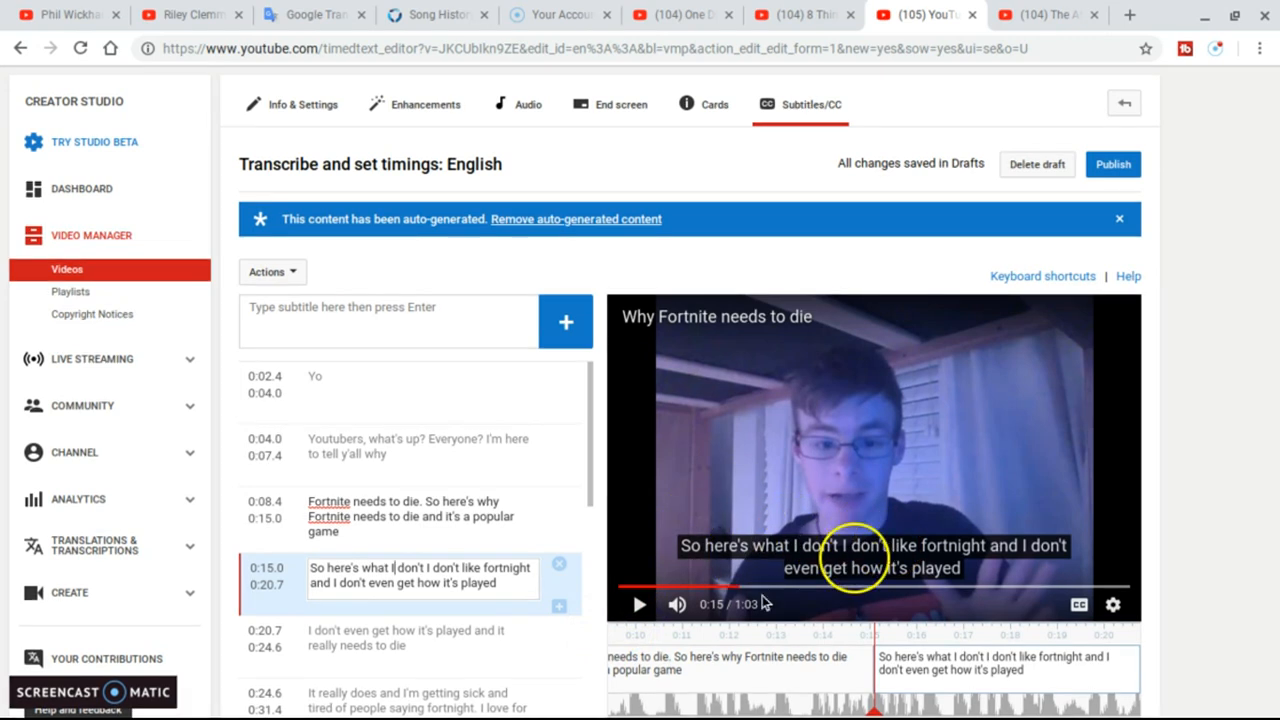
left_click(638, 606)
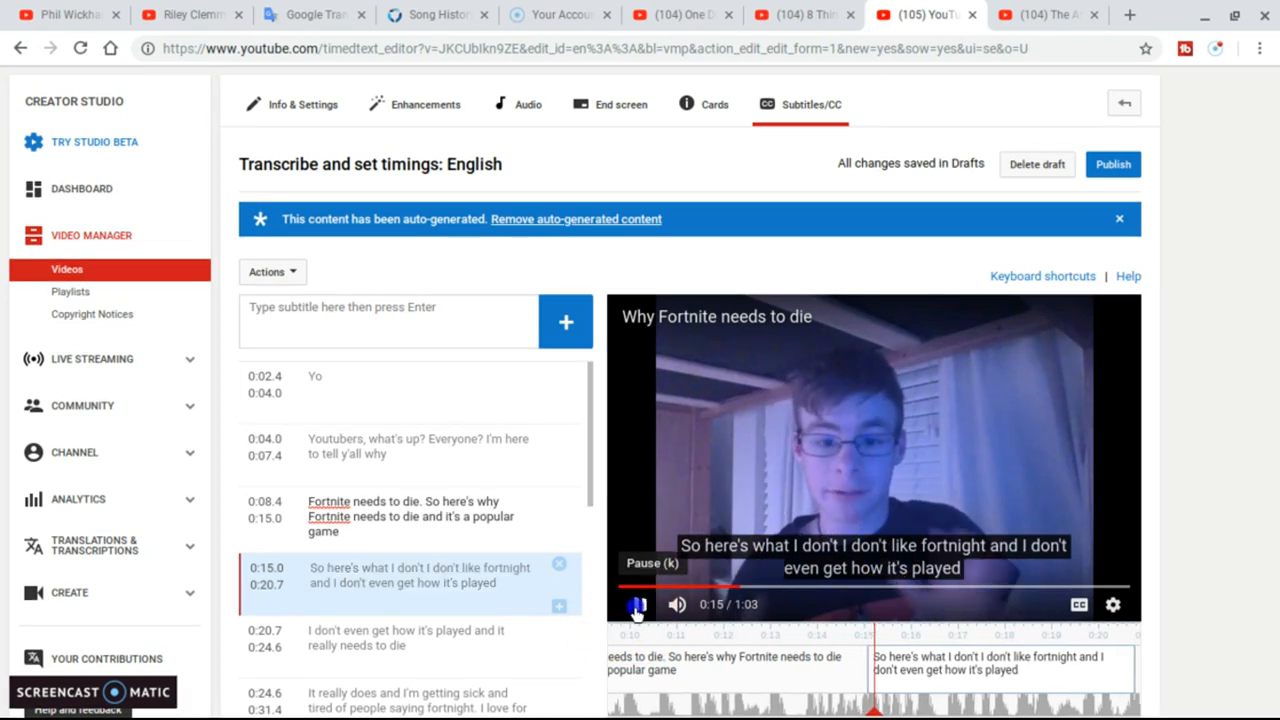
left_click(638, 606)
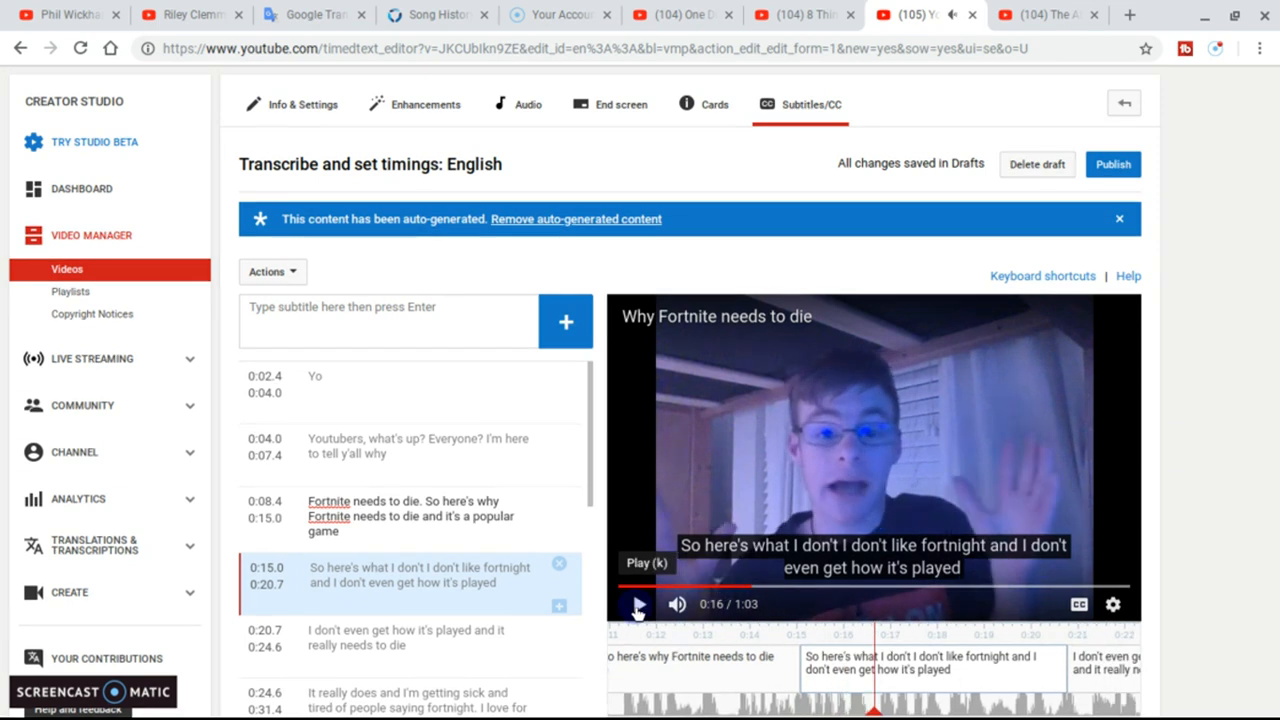
left_click(638, 606)
left_click(637, 610)
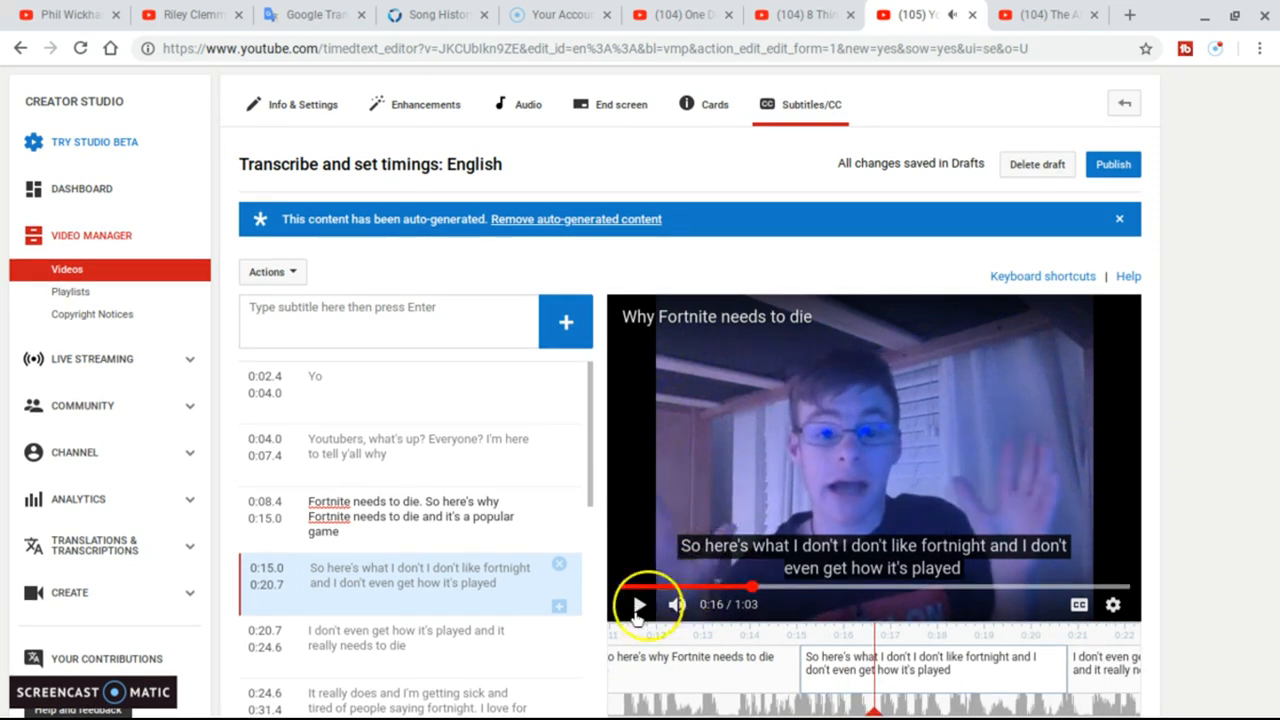
left_click(637, 612)
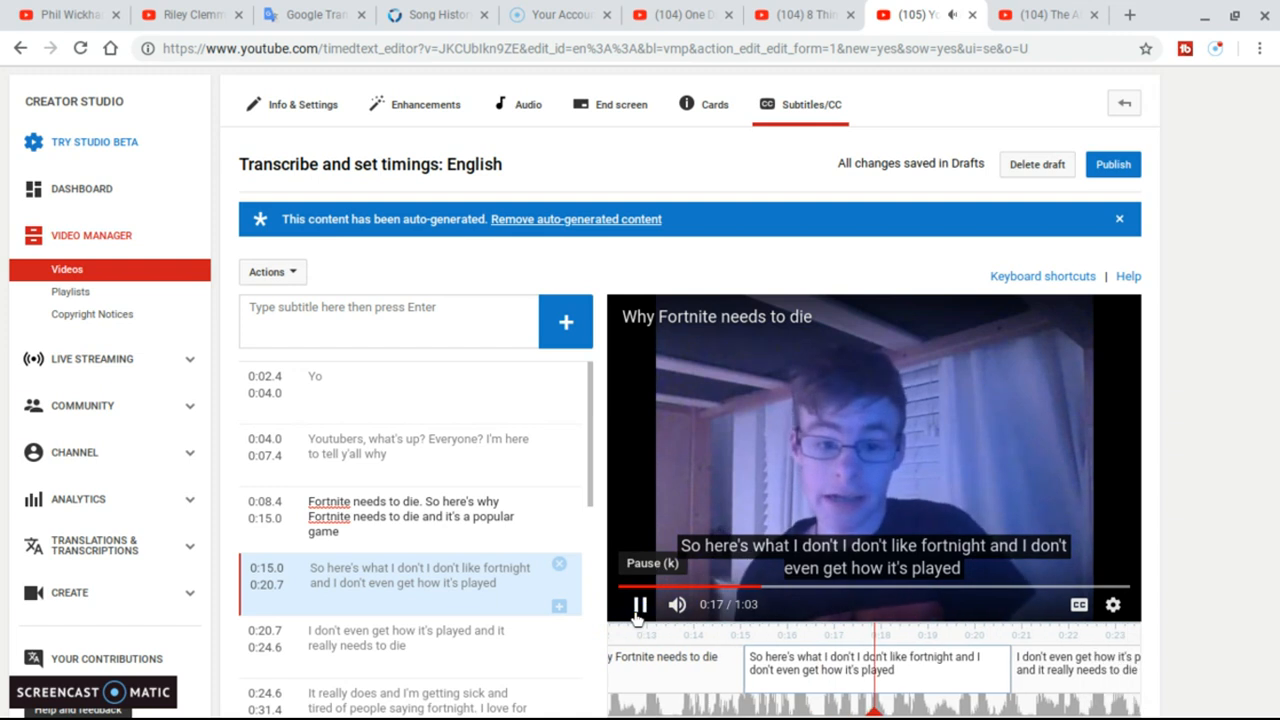
left_click(637, 612)
Correct "fortnight" to "fortnite" in the caption starting at 0:15.0.
left_click(376, 590)
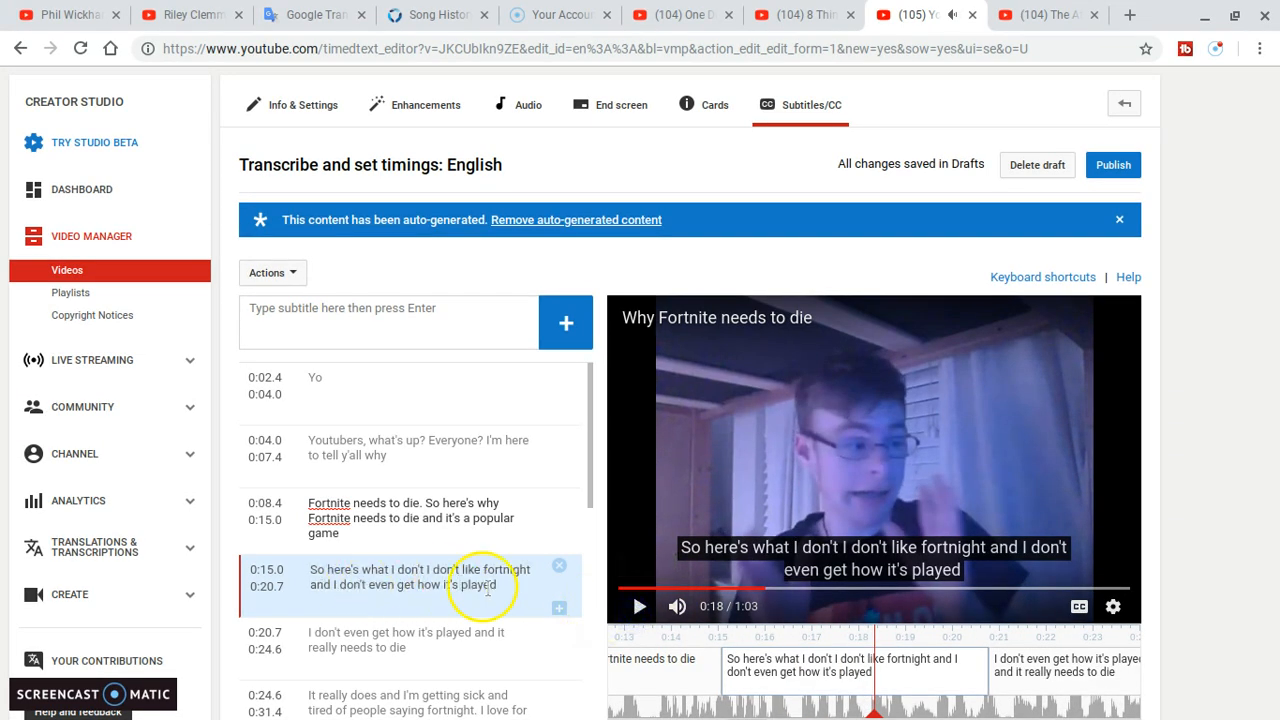
left_click(540, 569)
key("BackSpace")
key("BackSpace")
key("BackSpace")
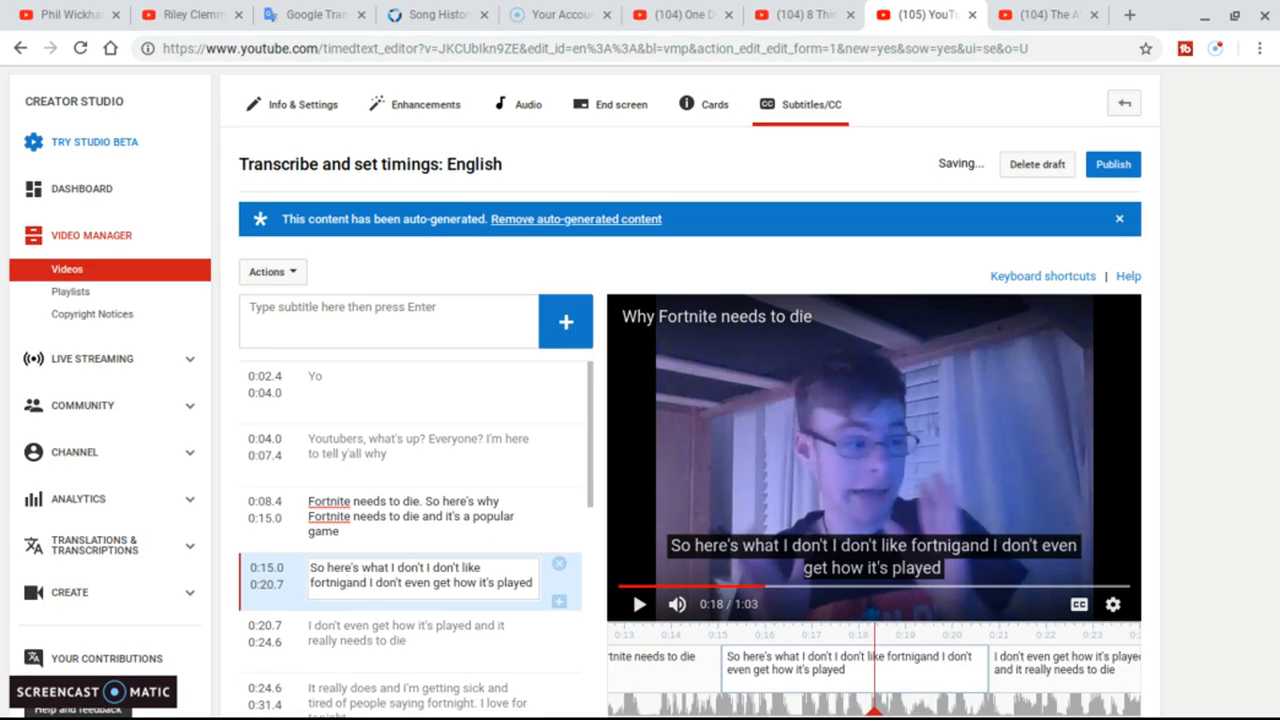
key("BackSpace")
key("BackSpace")
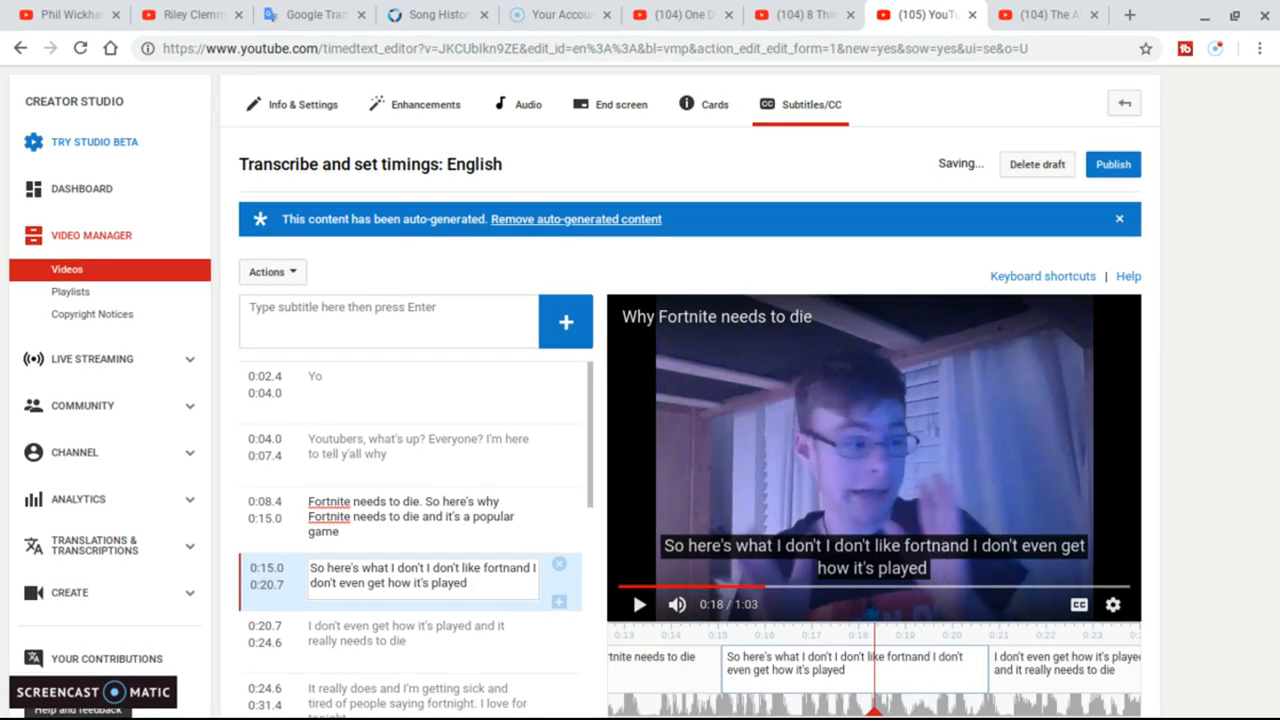
type("ite")
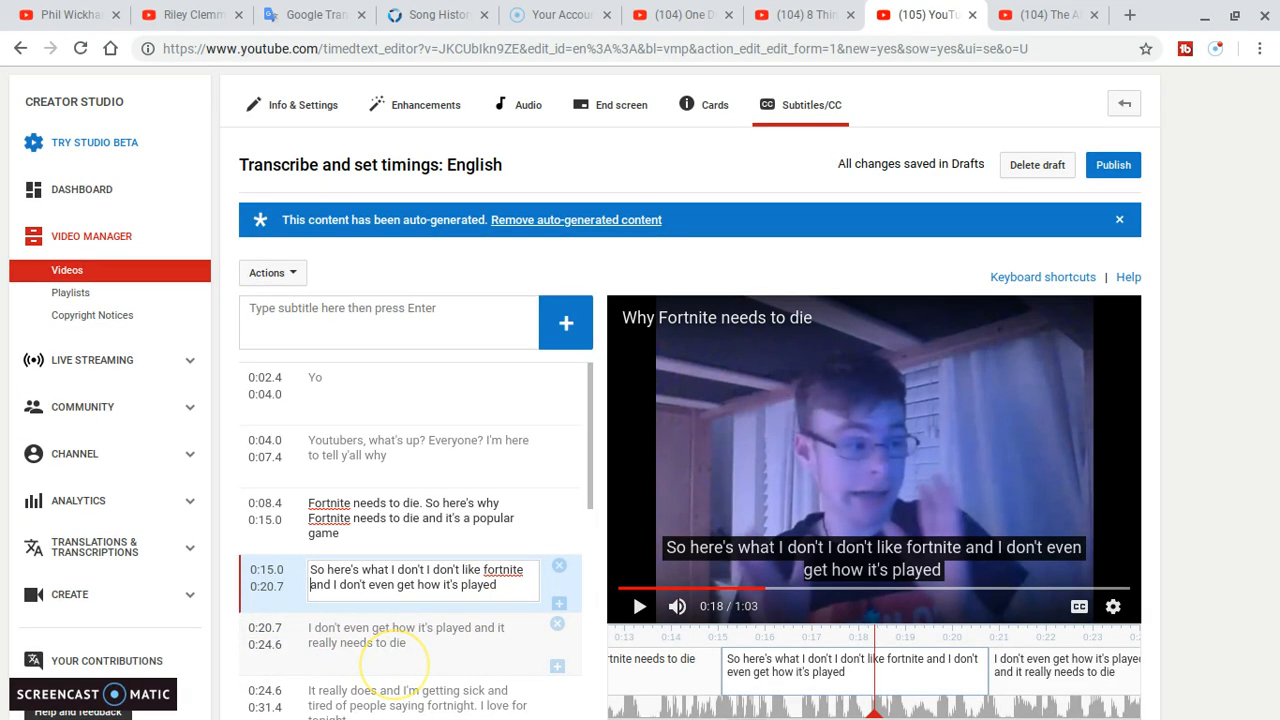
Correct "fortnight" to "Fortnite", with a capital F, in the caption starting at 0:24.6.
scroll(395, 670, "down", 1)
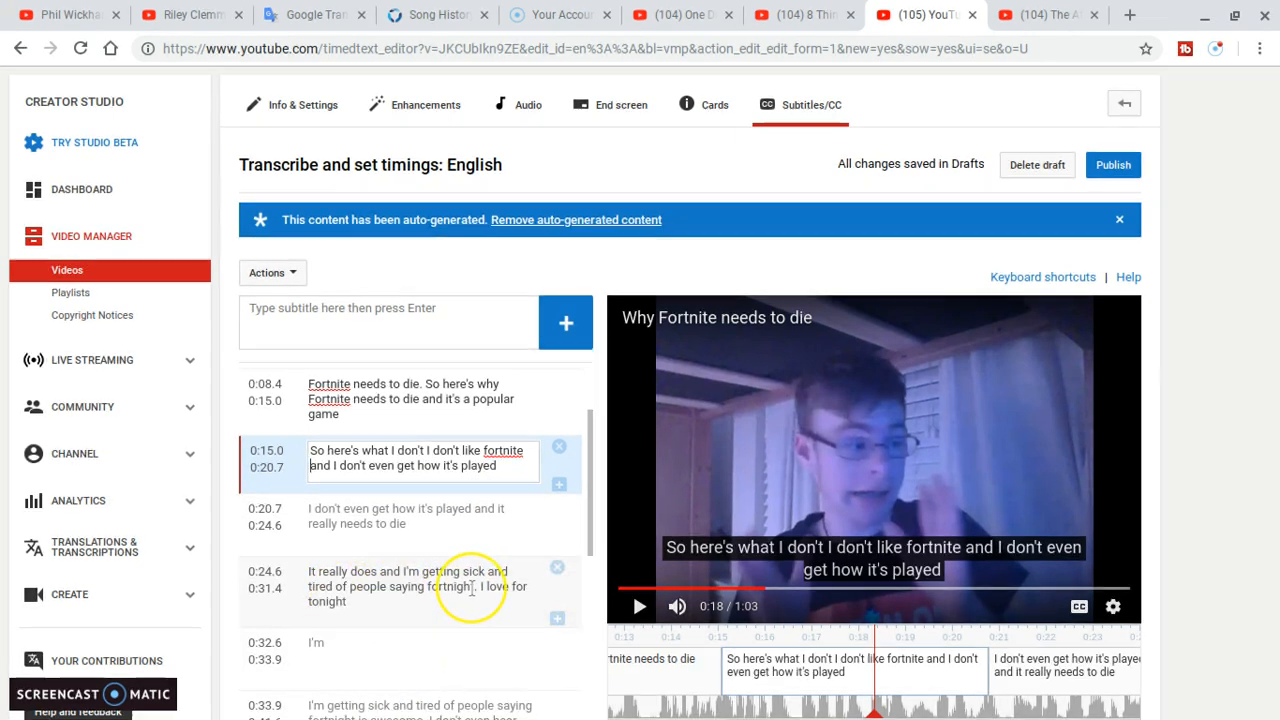
left_click(471, 586)
key("BackSpace")
key("BackSpace")
key("BackSpace")
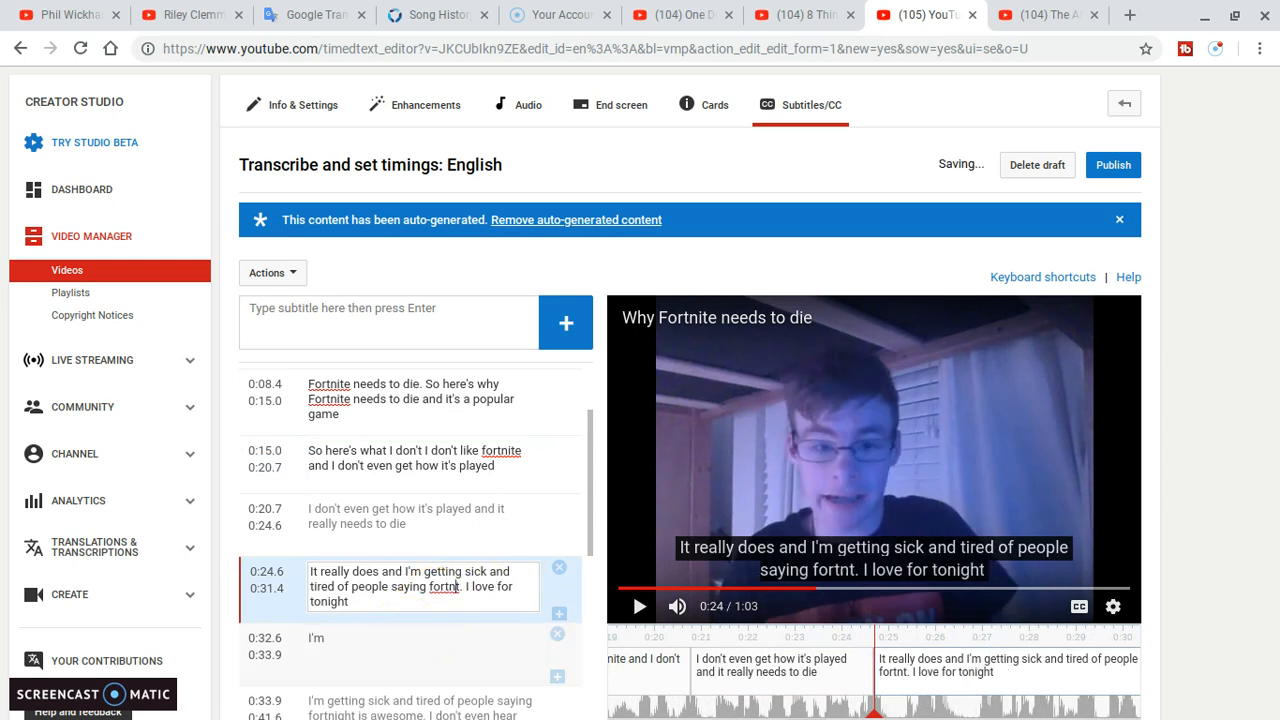
type("ir")
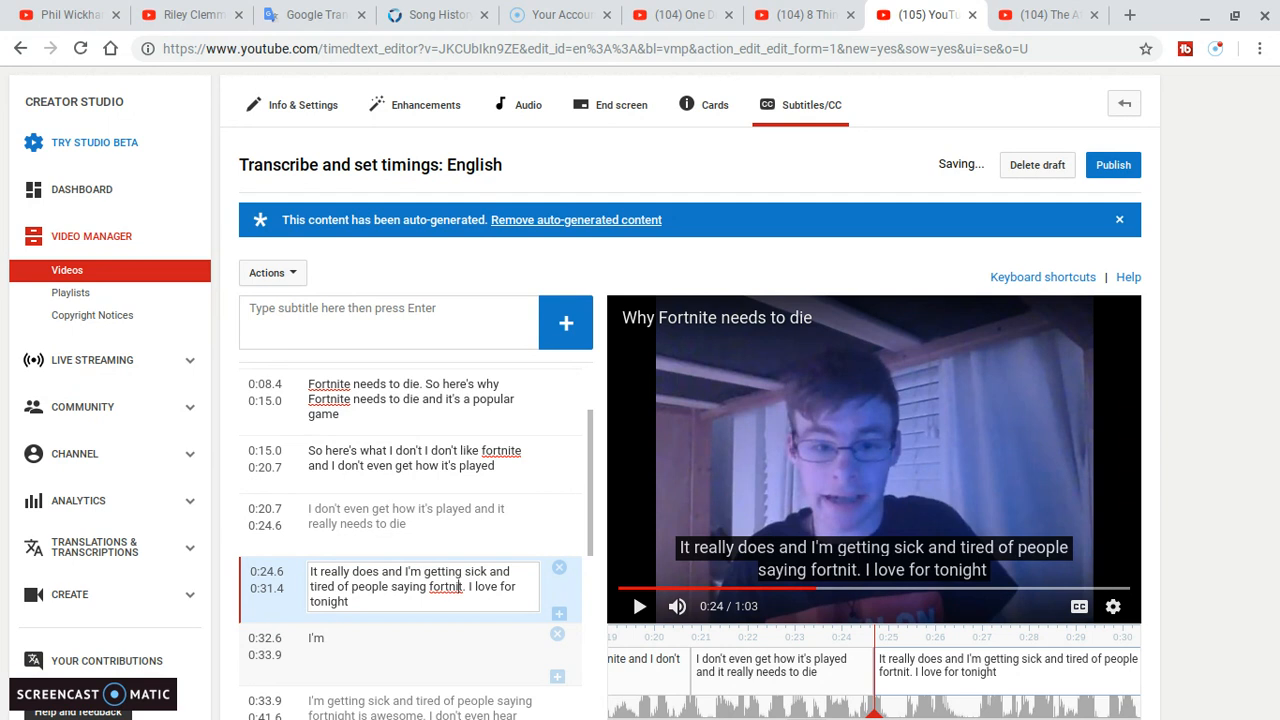
type("e")
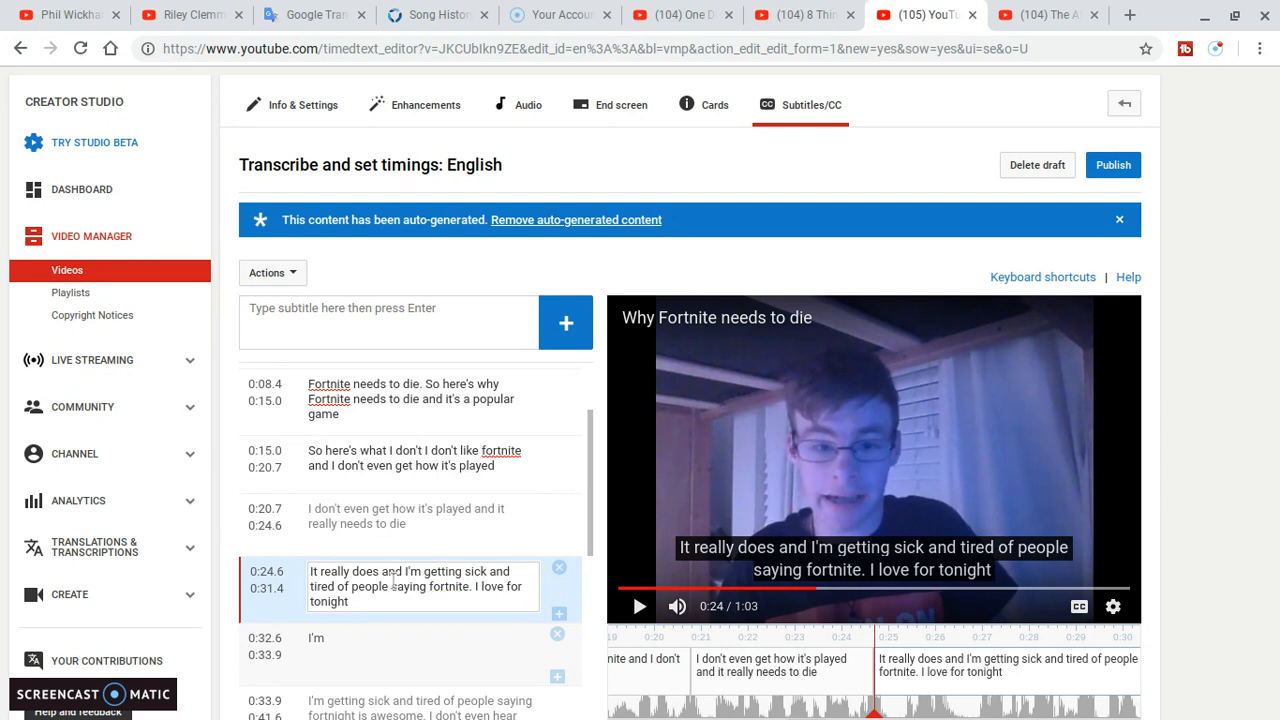
left_click(432, 586)
key("BackSpace")
type("F")
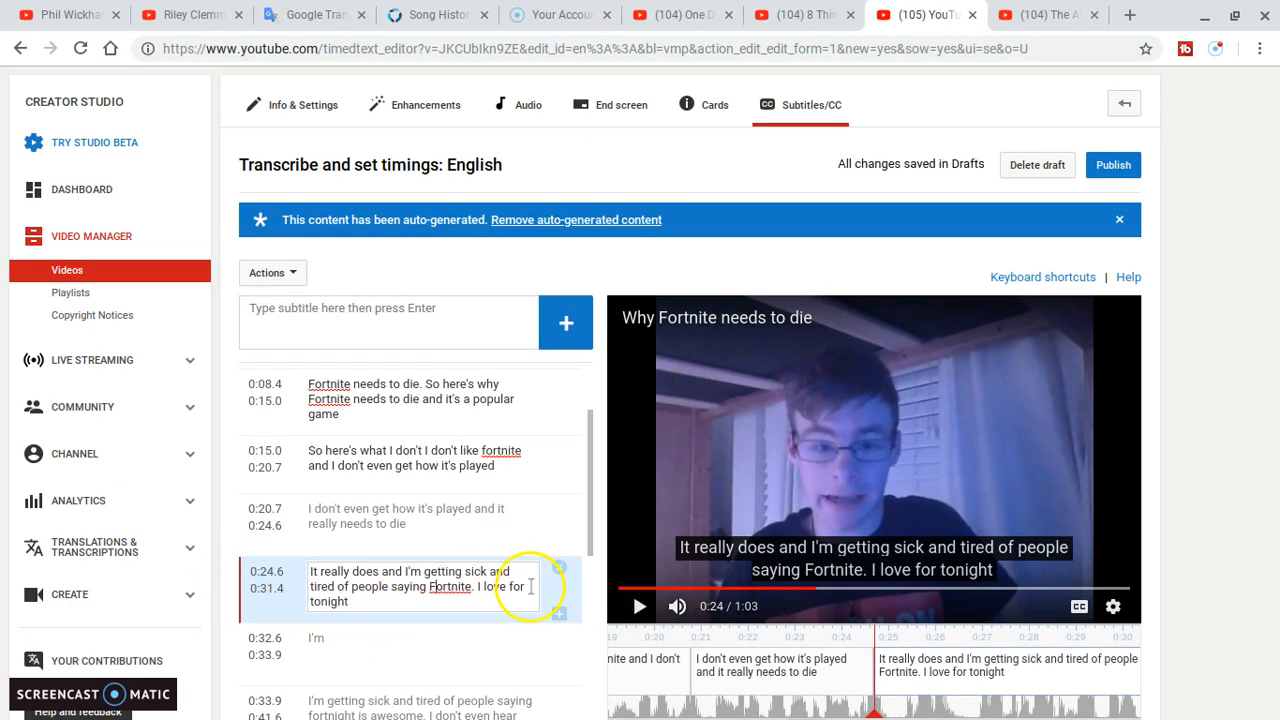
Rewrite the last sentence of the caption starting at 0:24.6 as "I love Fortnite".
left_click(349, 601)
key("BackSpace")
key("BackSpace")
key("BackSpace")
key("BackSpace")
key("BackSpace")
key("BackSpace")
key("BackSpace")
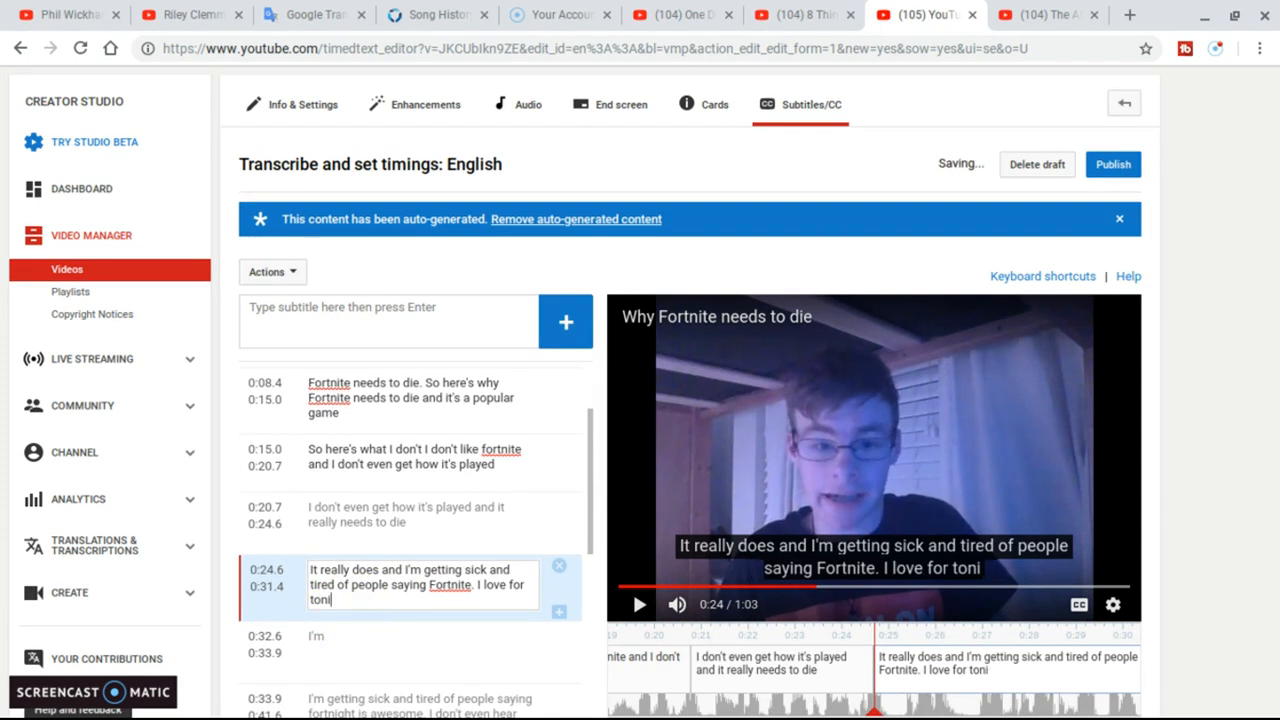
key("BackSpace")
key("BackSpace")
key("BackSpace")
key("BackSpace")
key("BackSpace")
key("BackSpace")
key("BackSpace")
key("BackSpace")
key("BackSpace")
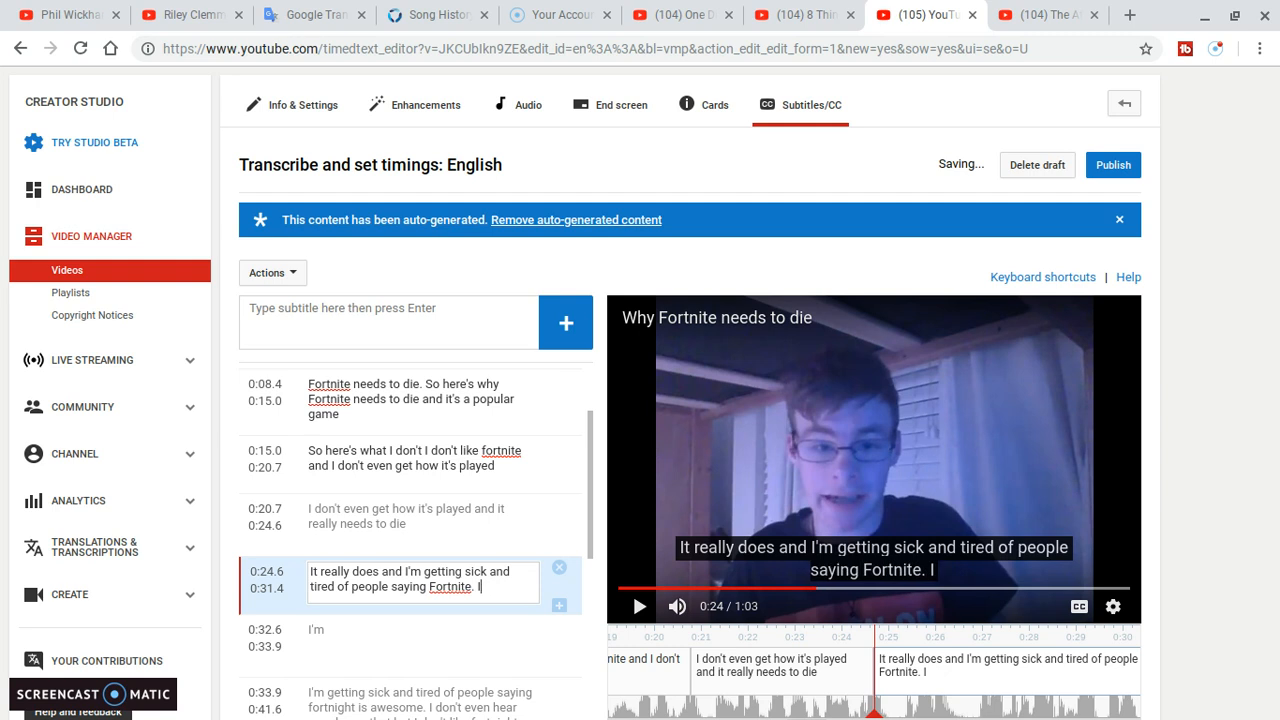
type("lov")
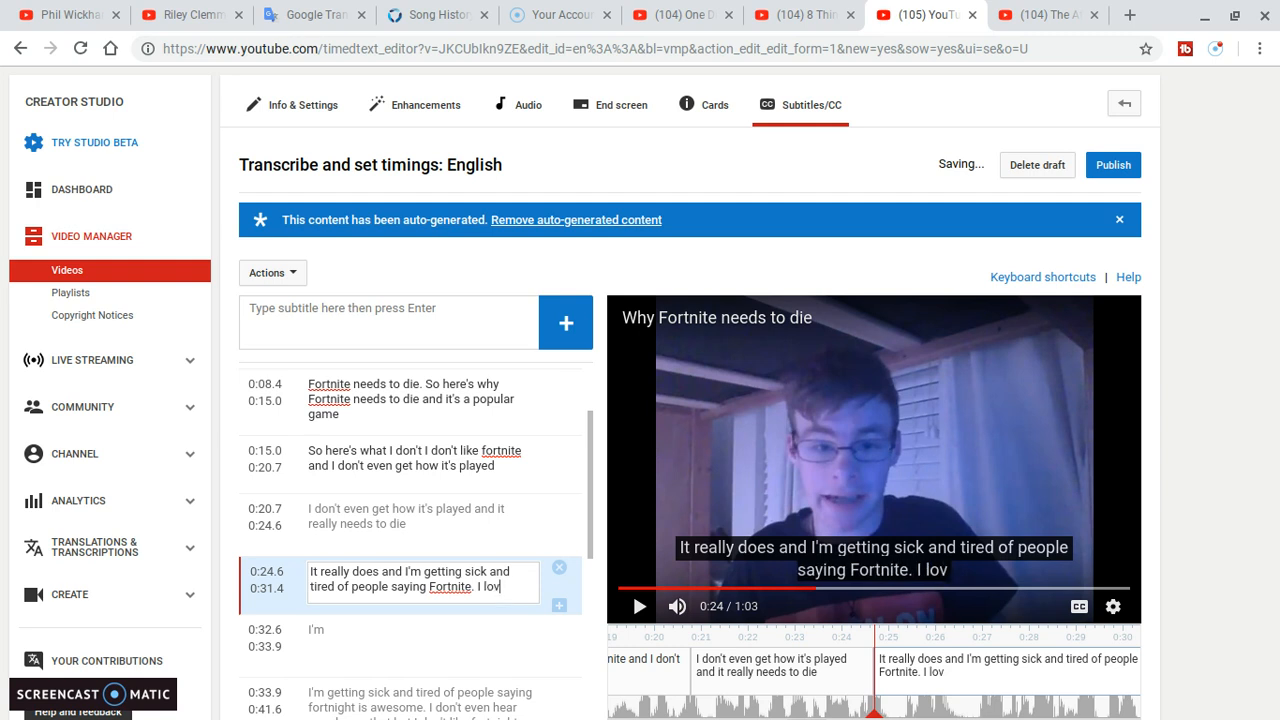
type("e fo")
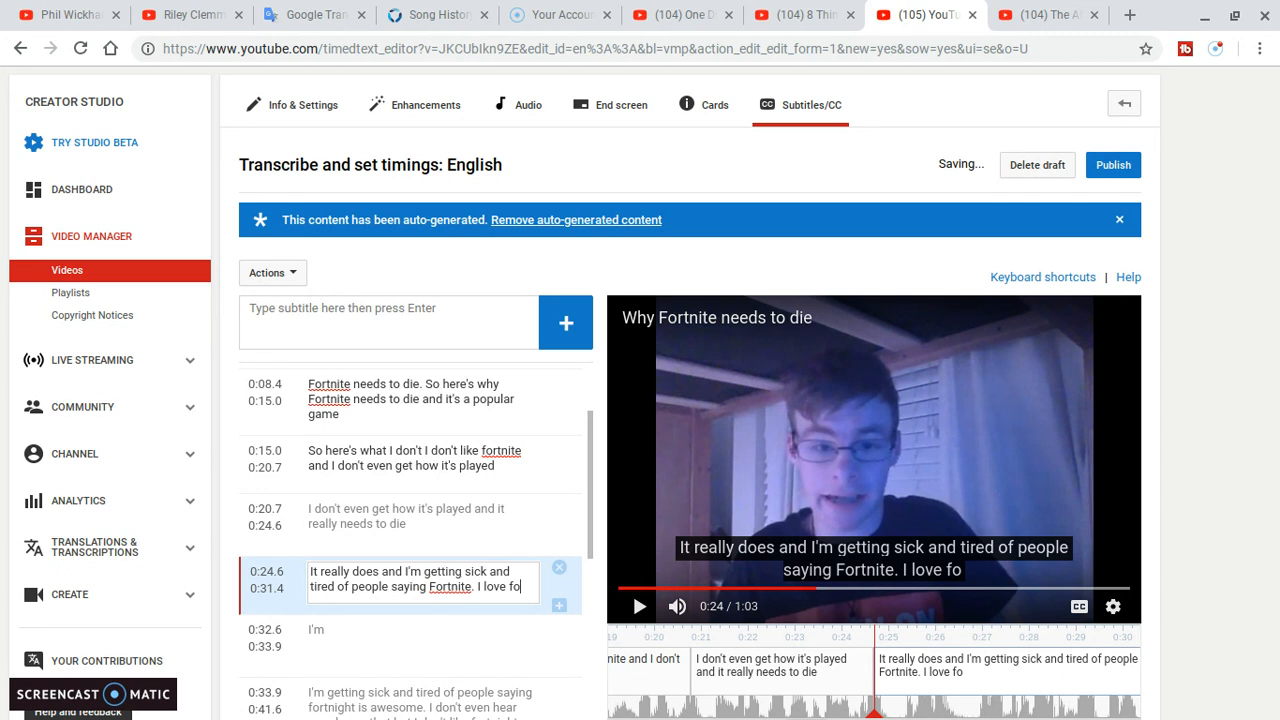
key("BackSpace")
key("BackSpace")
key("BackSpace")
type("Fortnite")
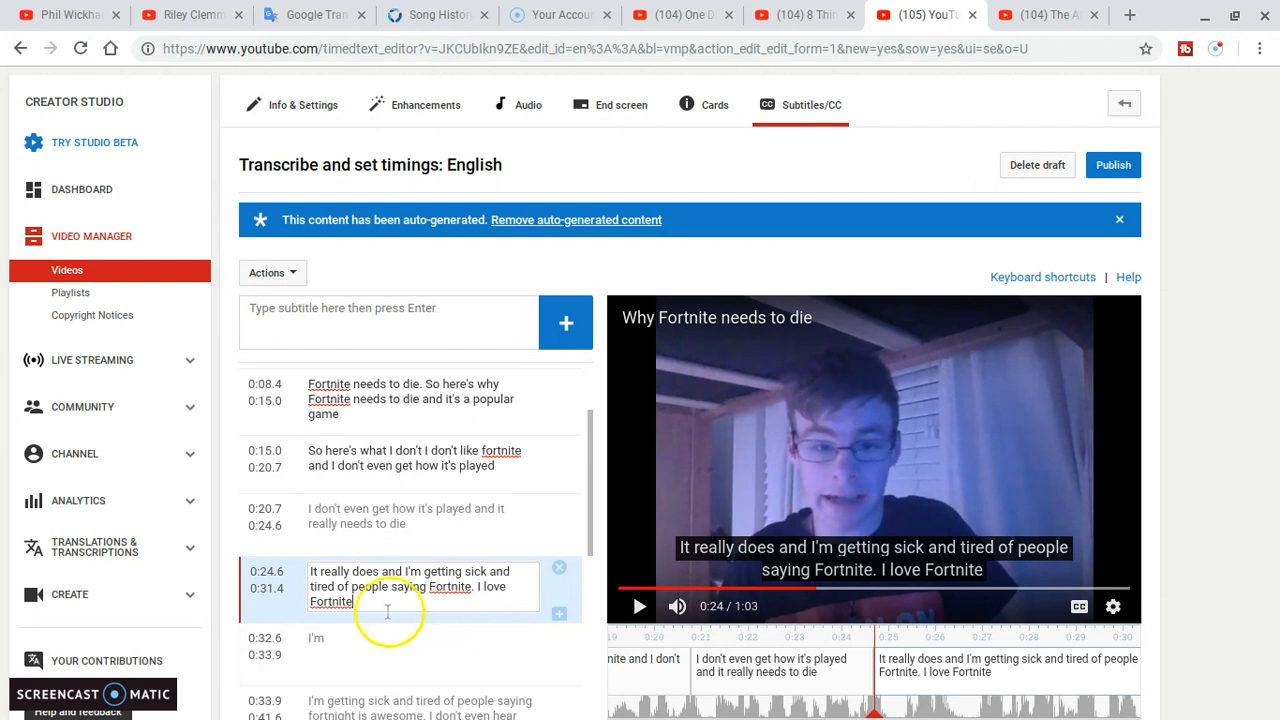
Correct the last word of the caption starting at 0:33.9 to "fortnite".
scroll(412, 605, "down", 3)
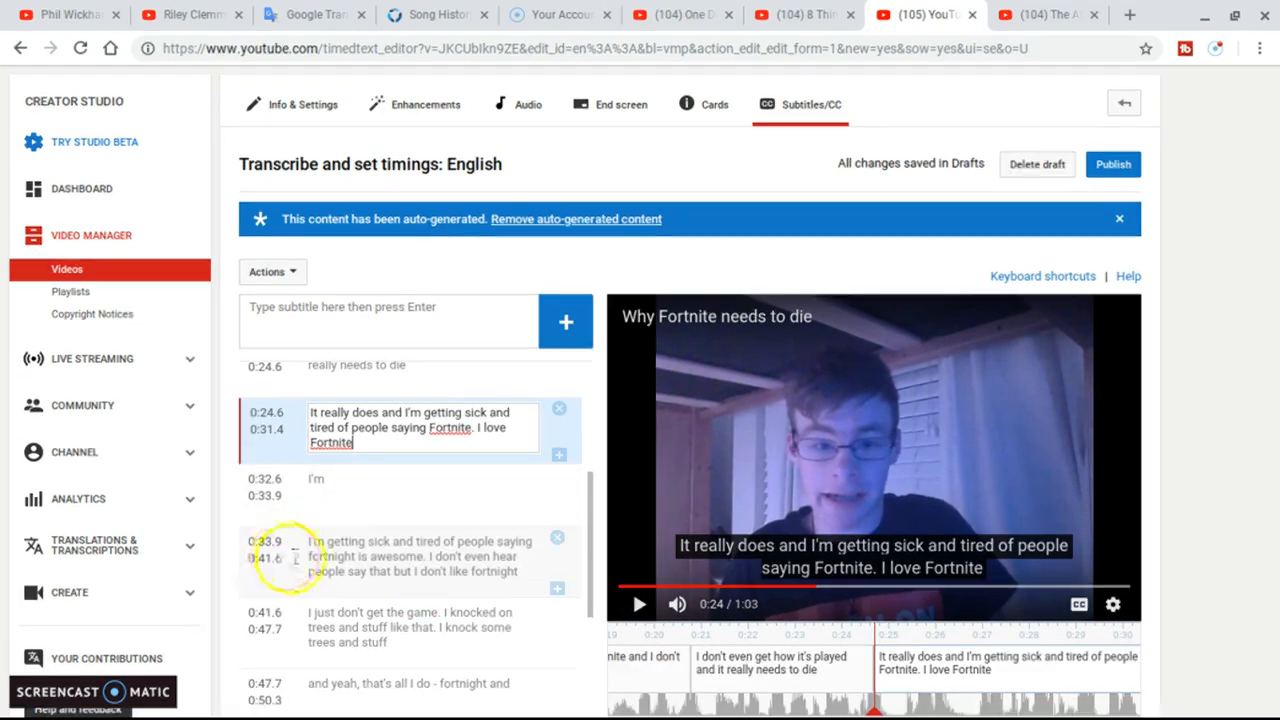
left_click(525, 580)
key("BackSpace")
key("BackSpace")
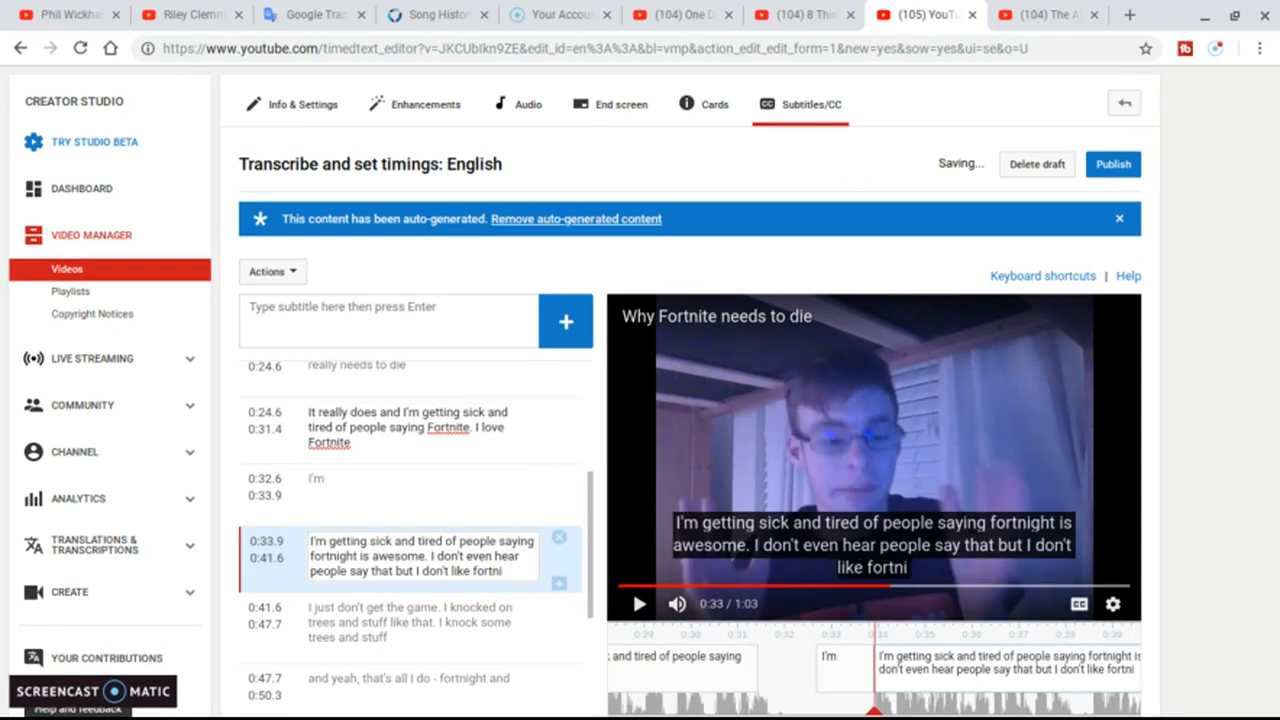
type("e")
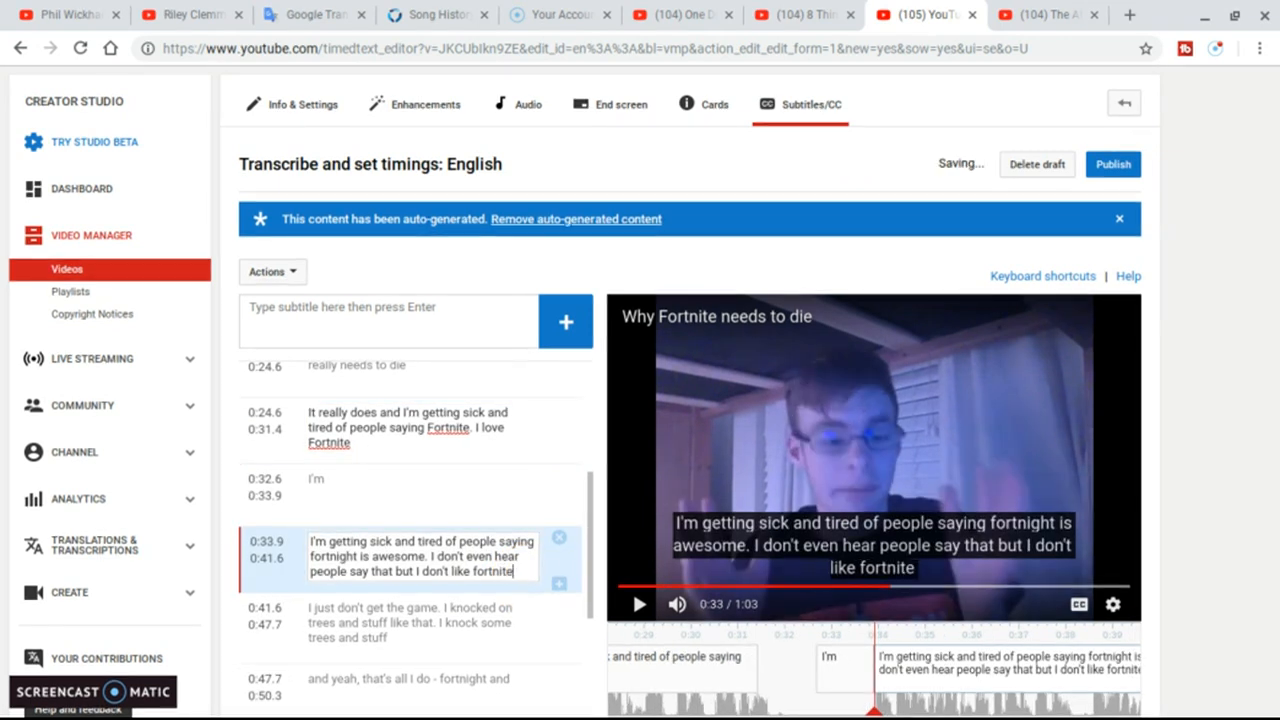
Play the video from the caption starting at 0:33.9 into the next one to check their wording.
scroll(525, 578, "down", 1)
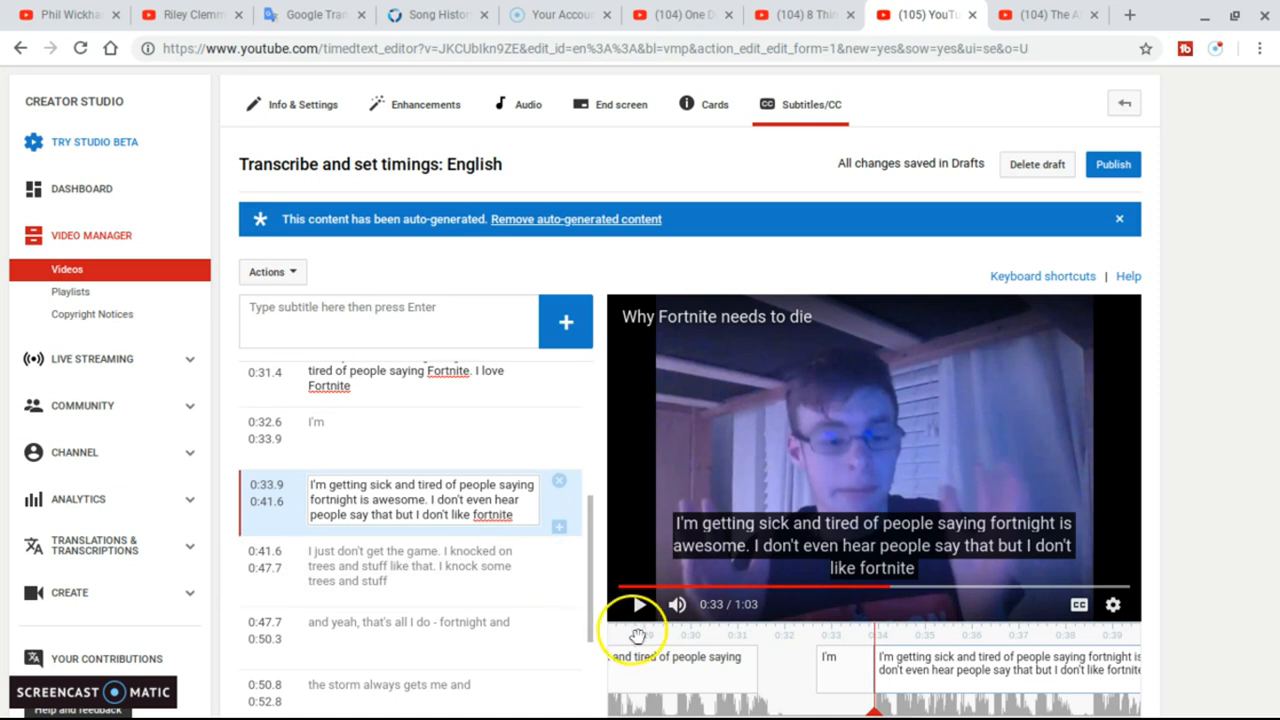
left_click(641, 606)
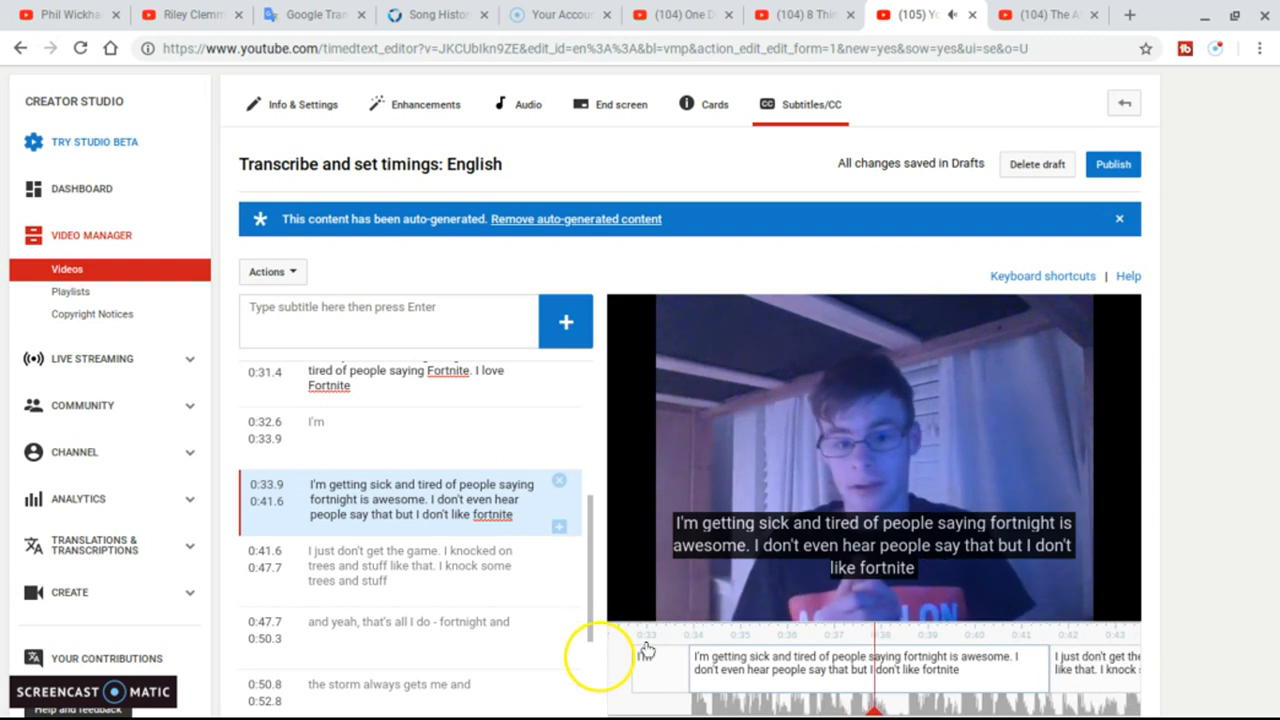
mouse_move(646, 624)
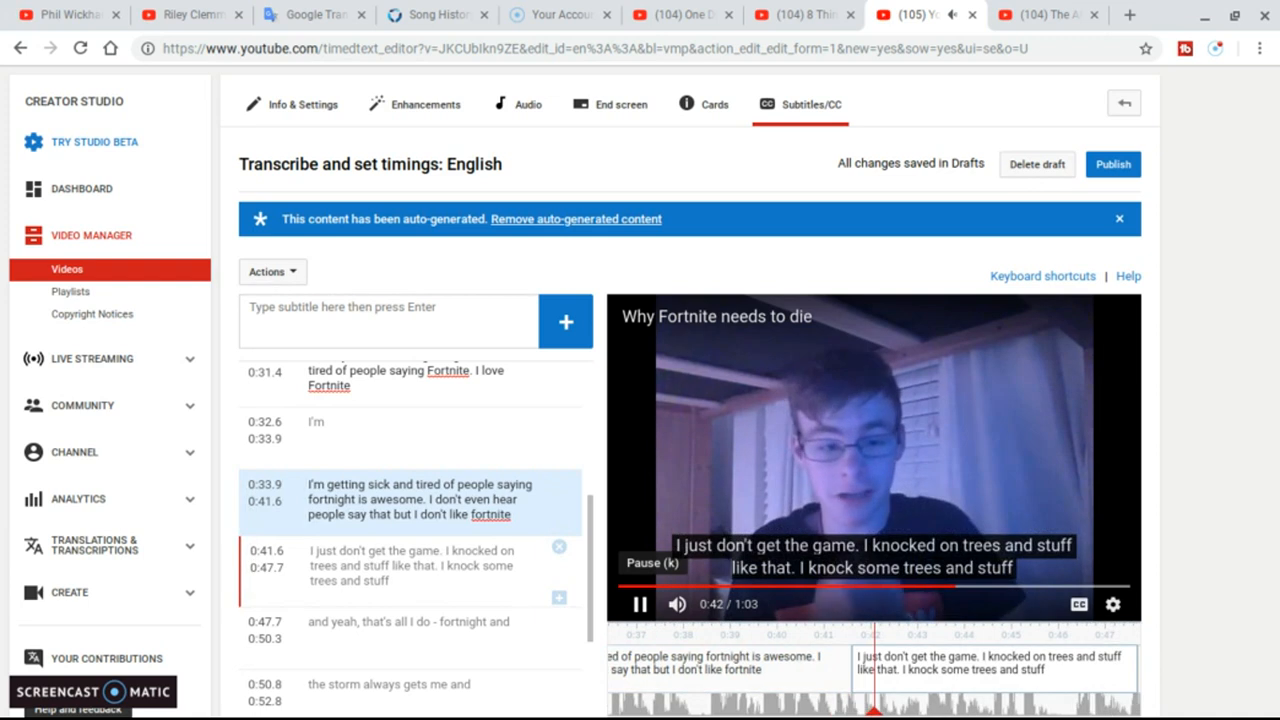
left_click(642, 604)
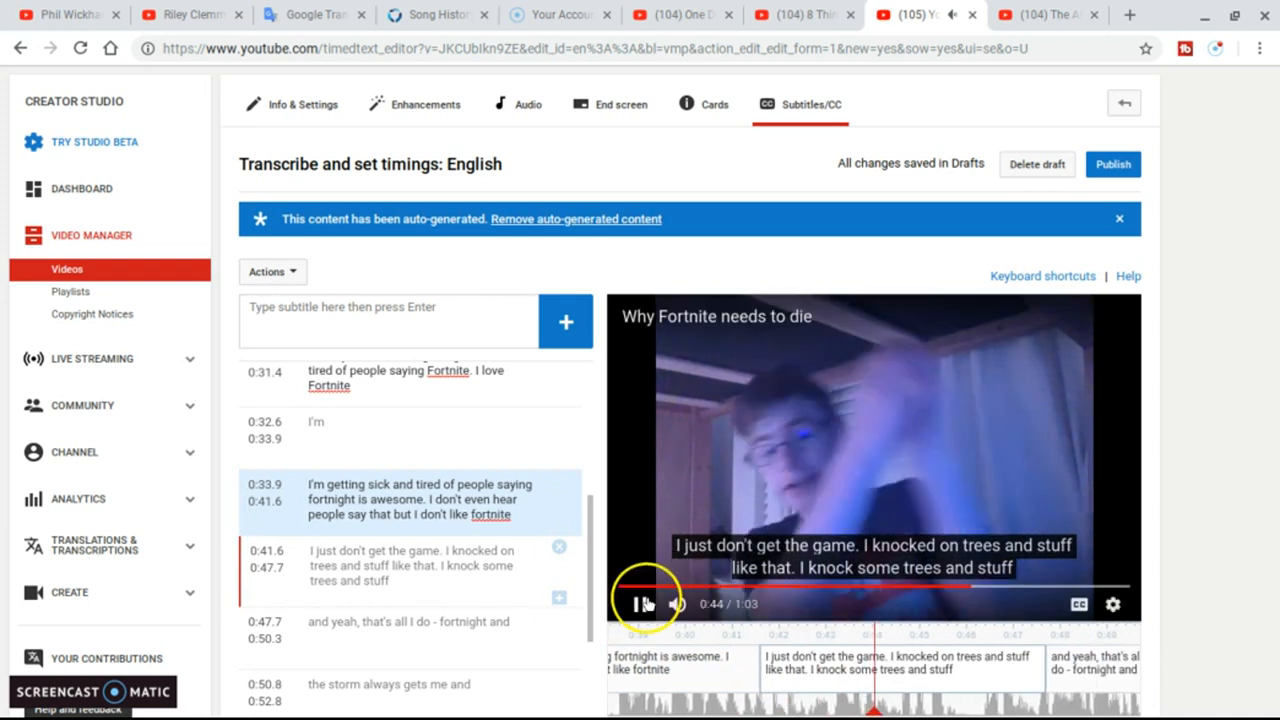
left_click(644, 606)
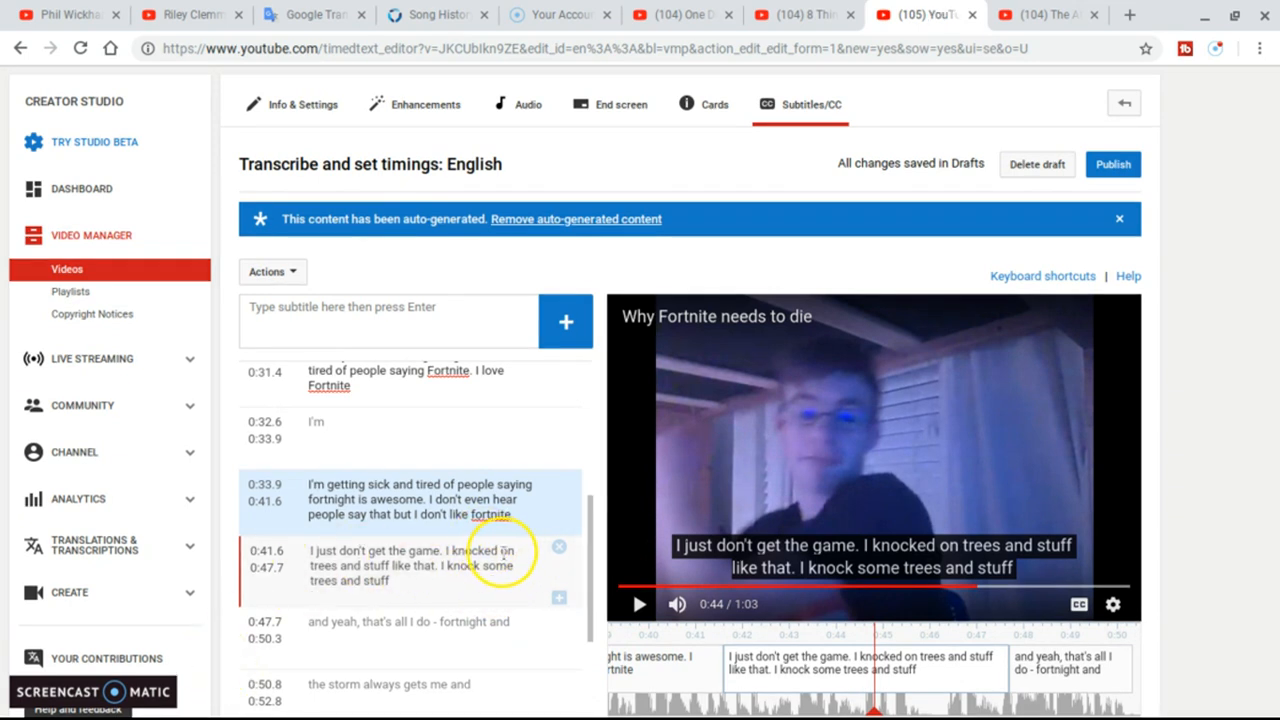
left_click(502, 551)
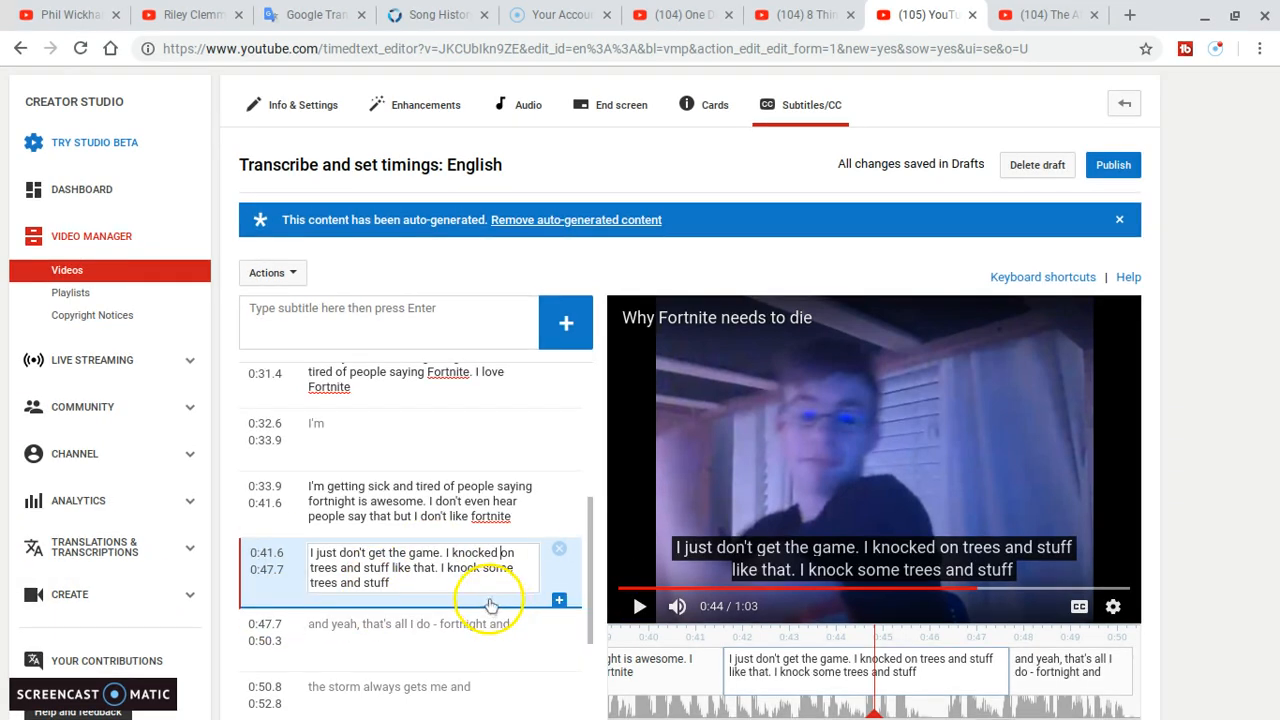
key("BackSpace")
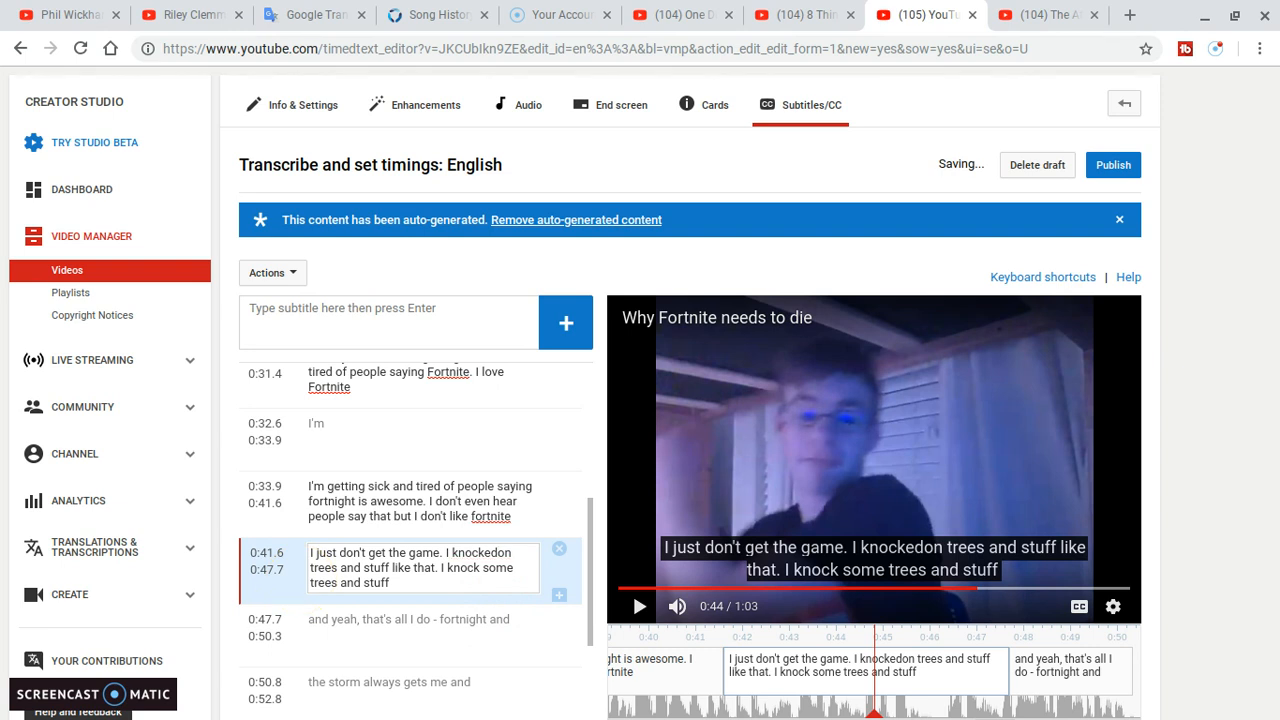
Correct "fortnight" to "fortnite" in the caption starting at 0:47.7.
scroll(410, 550, "down", 2)
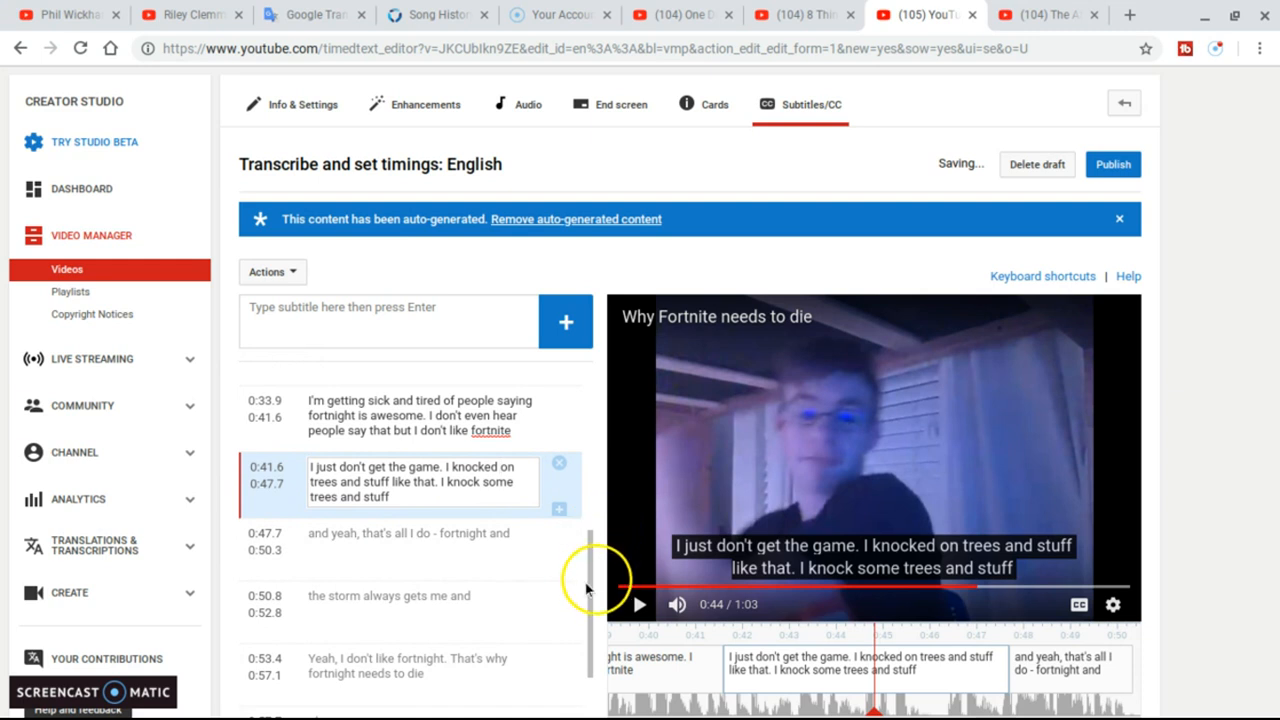
left_click(487, 530)
key("BackSpace")
key("BackSpace")
key("BackSpace")
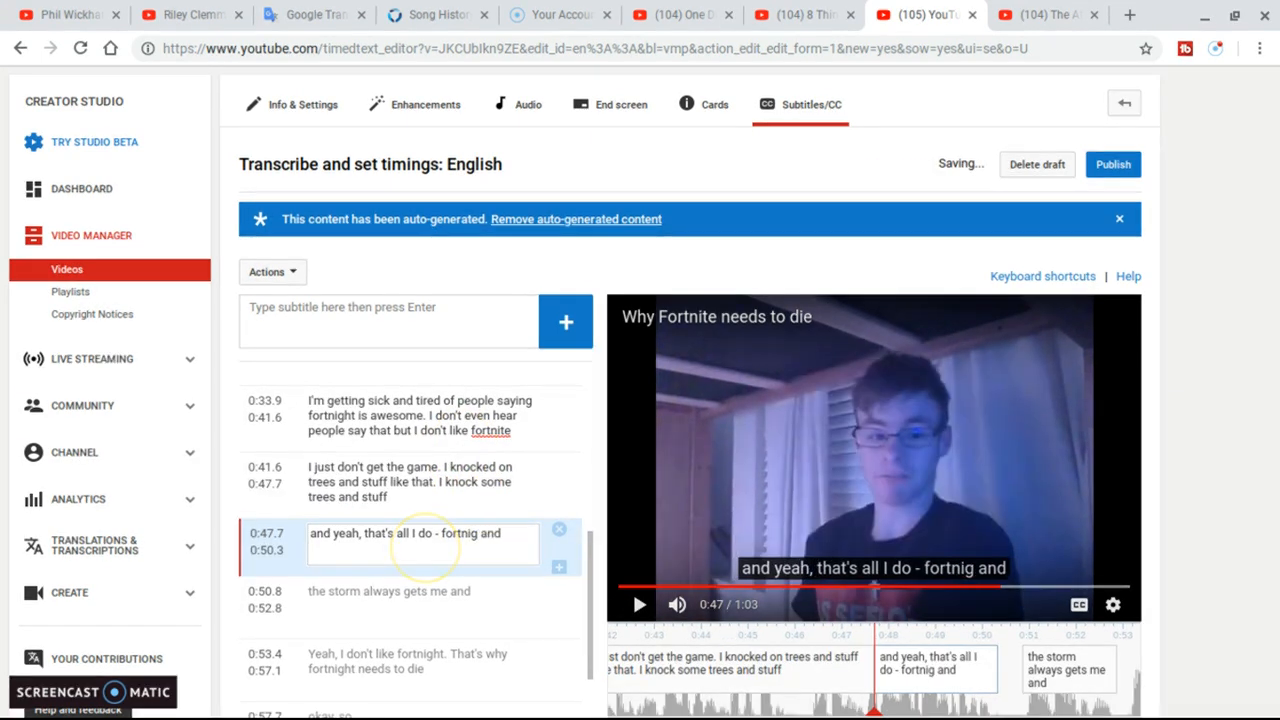
type("ght")
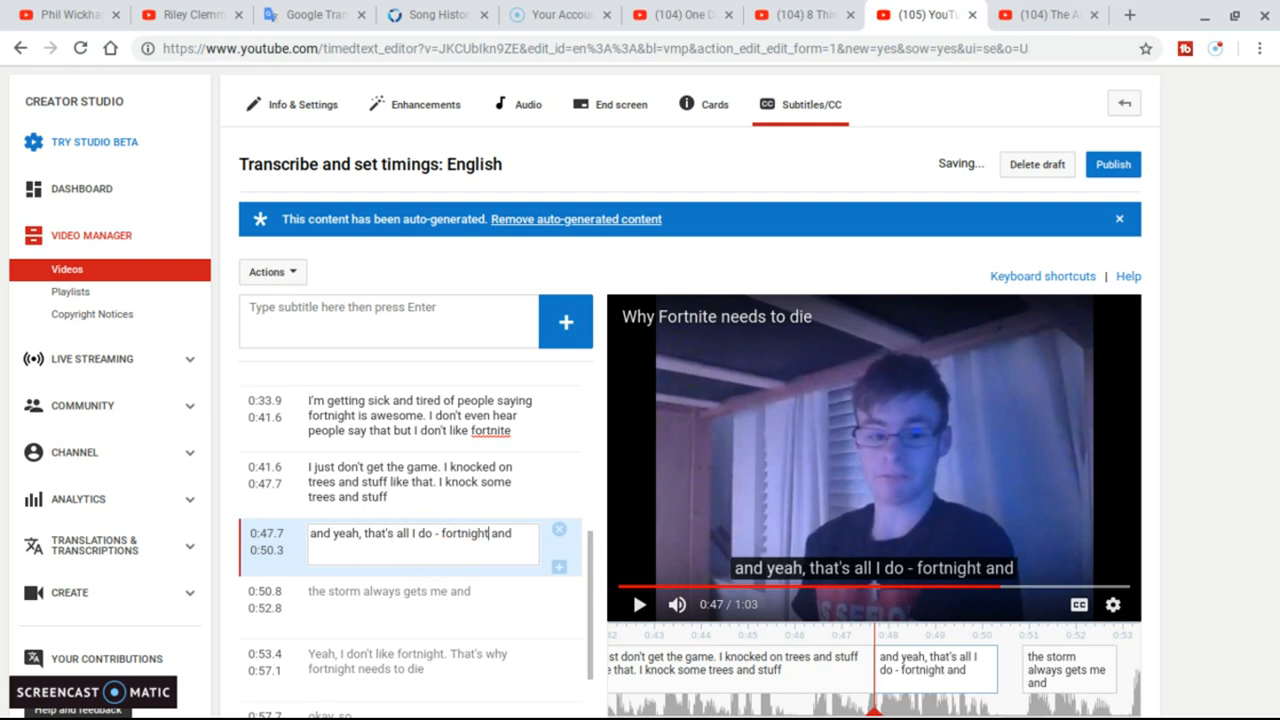
key("BackSpace")
key("BackSpace")
key("BackSpace")
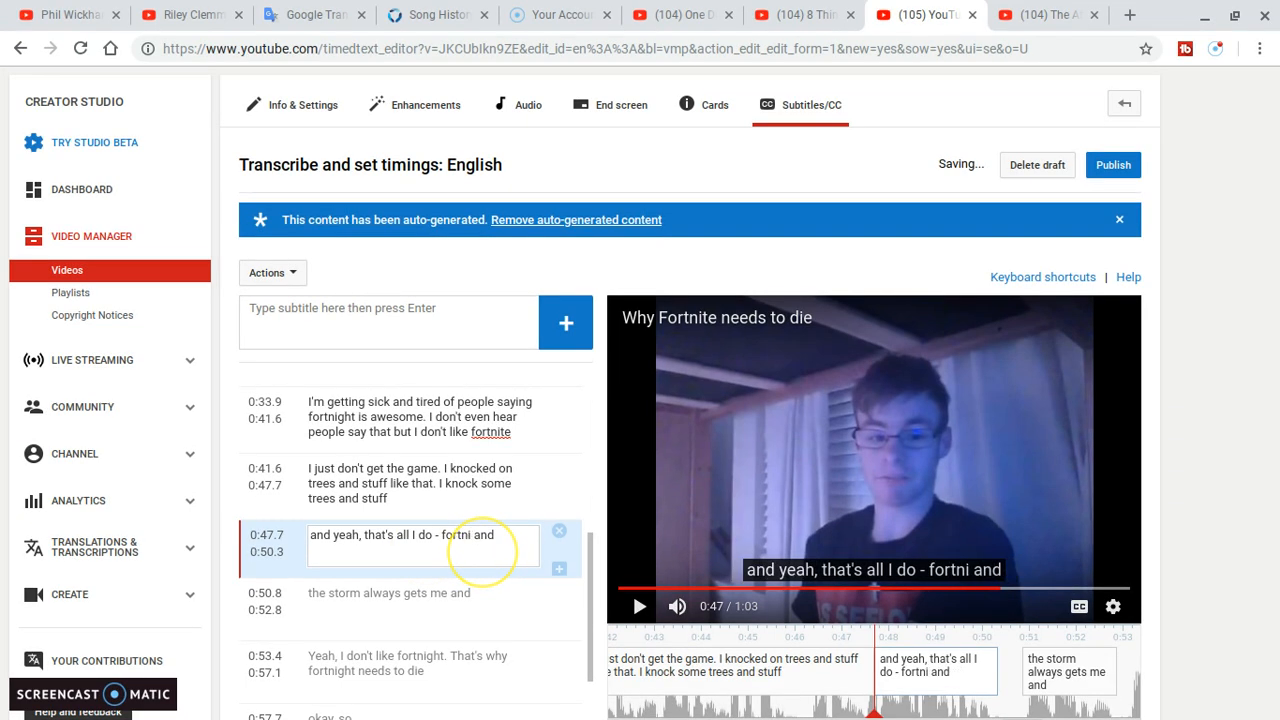
type("te")
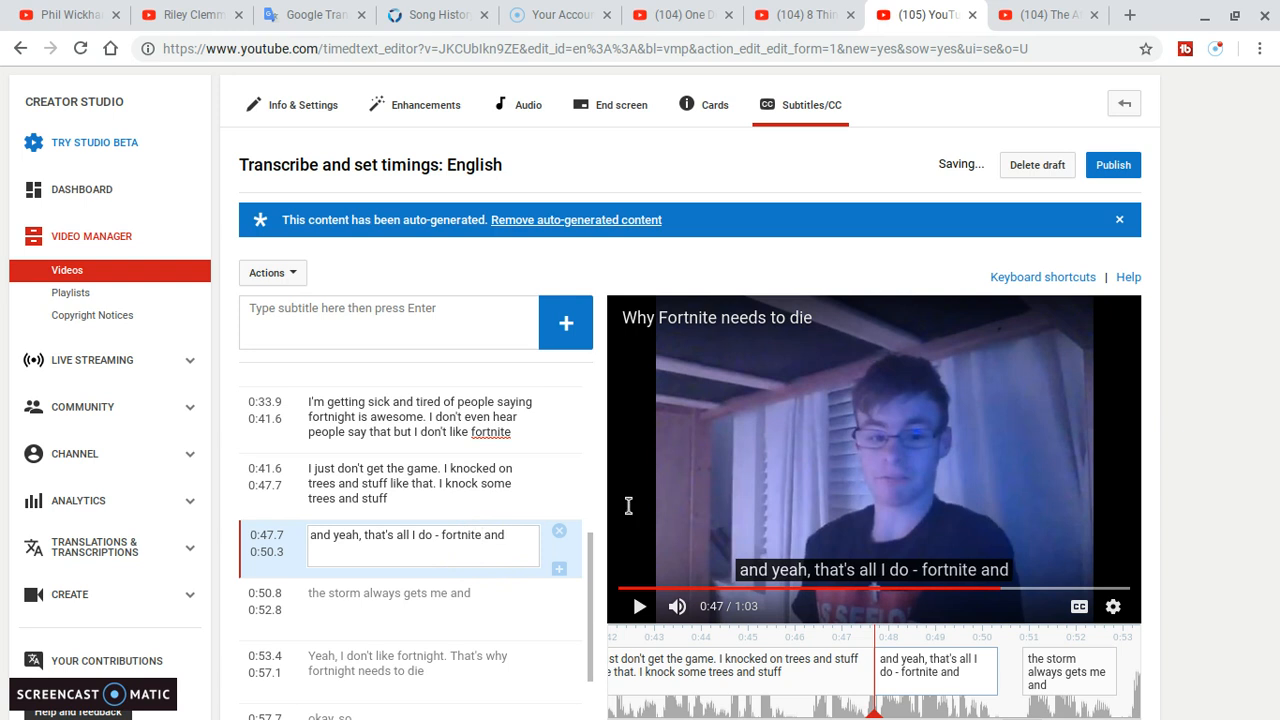
Capitalise the game's name as "Fortnite" in the caption starting at 0:47.7.
left_click(468, 559)
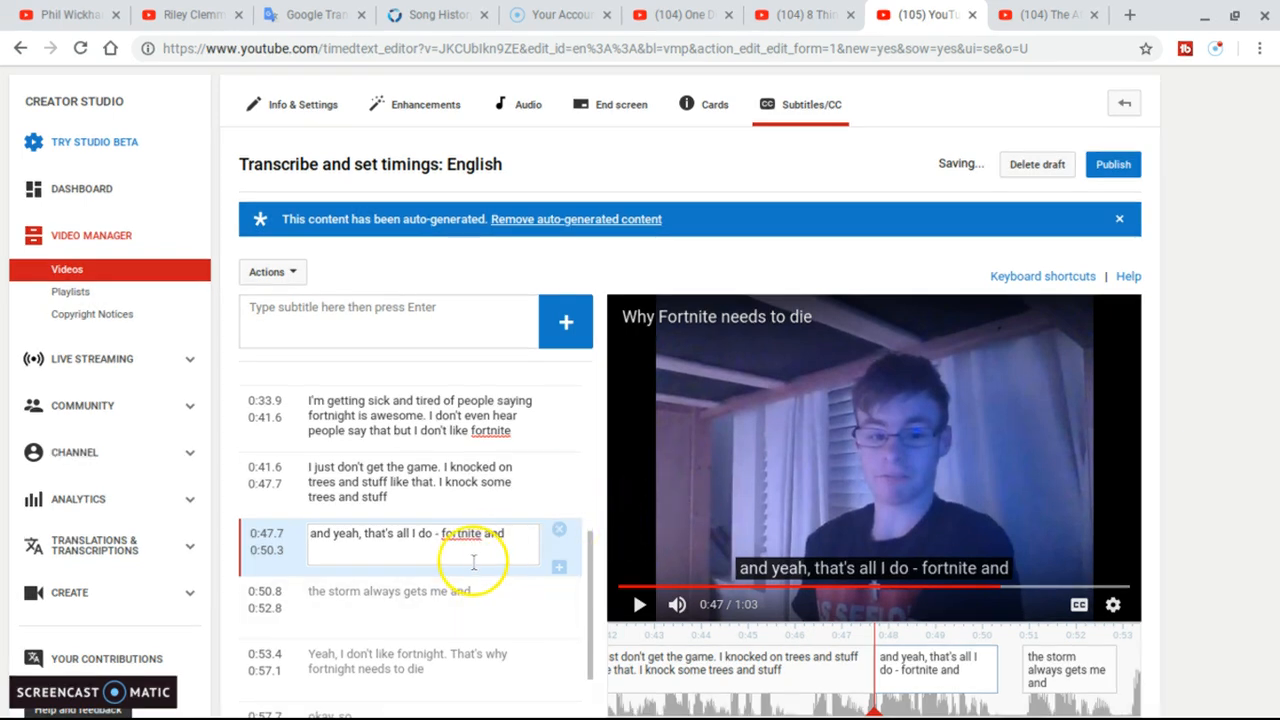
left_click(445, 537)
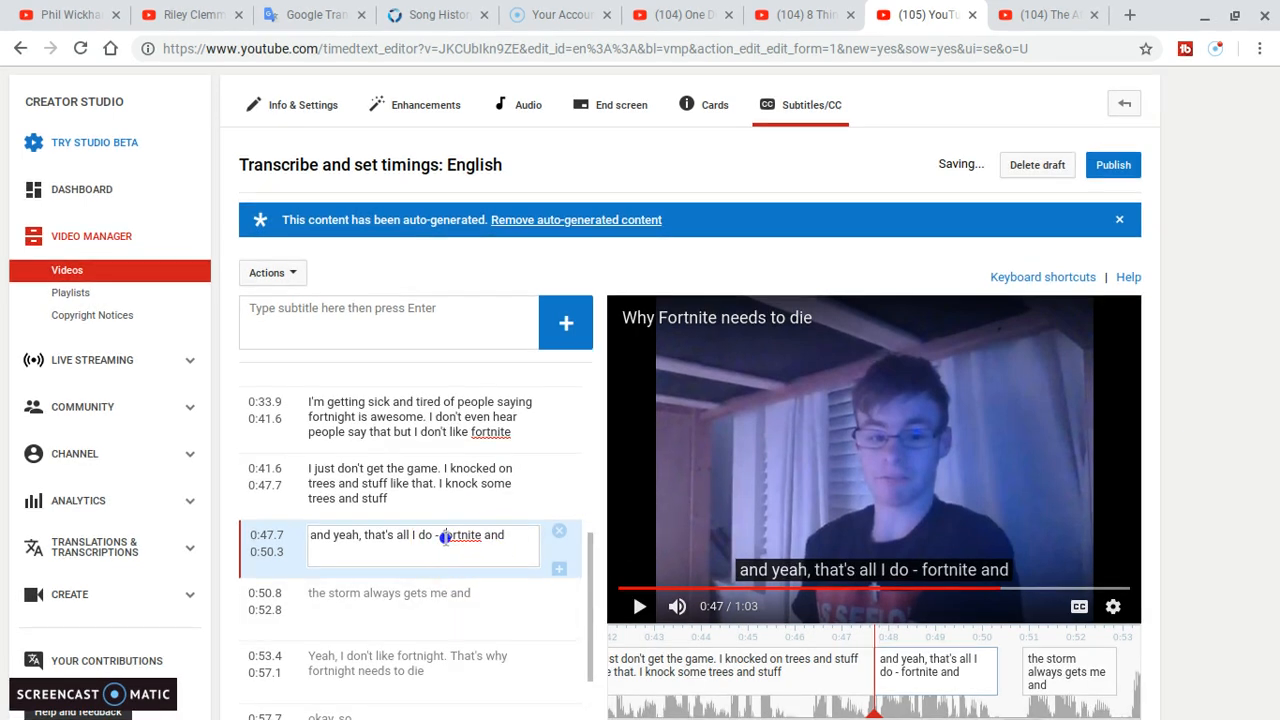
key("Delete")
type("F")
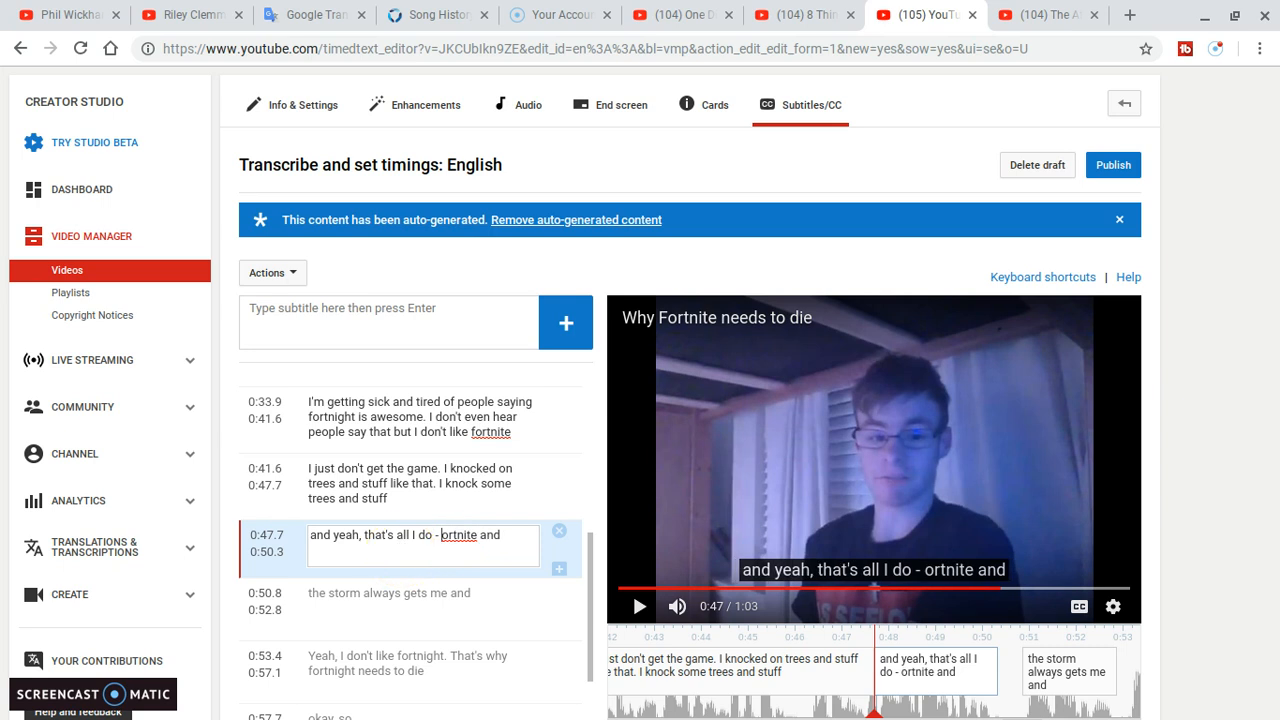
Replace the first "fortnight" with "Fortnite" in the caption starting at 0:53.4.
scroll(416, 541, "down", 2)
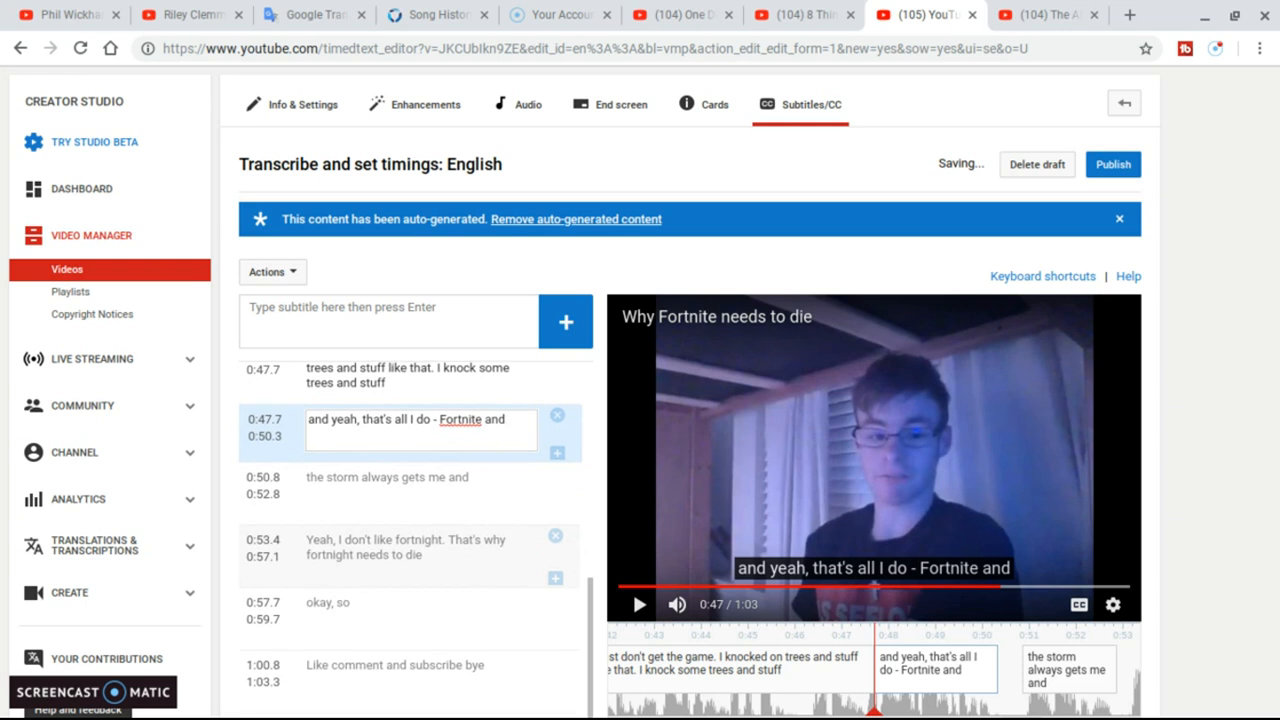
left_click(443, 541)
key("BackSpace")
key("BackSpace")
key("BackSpace")
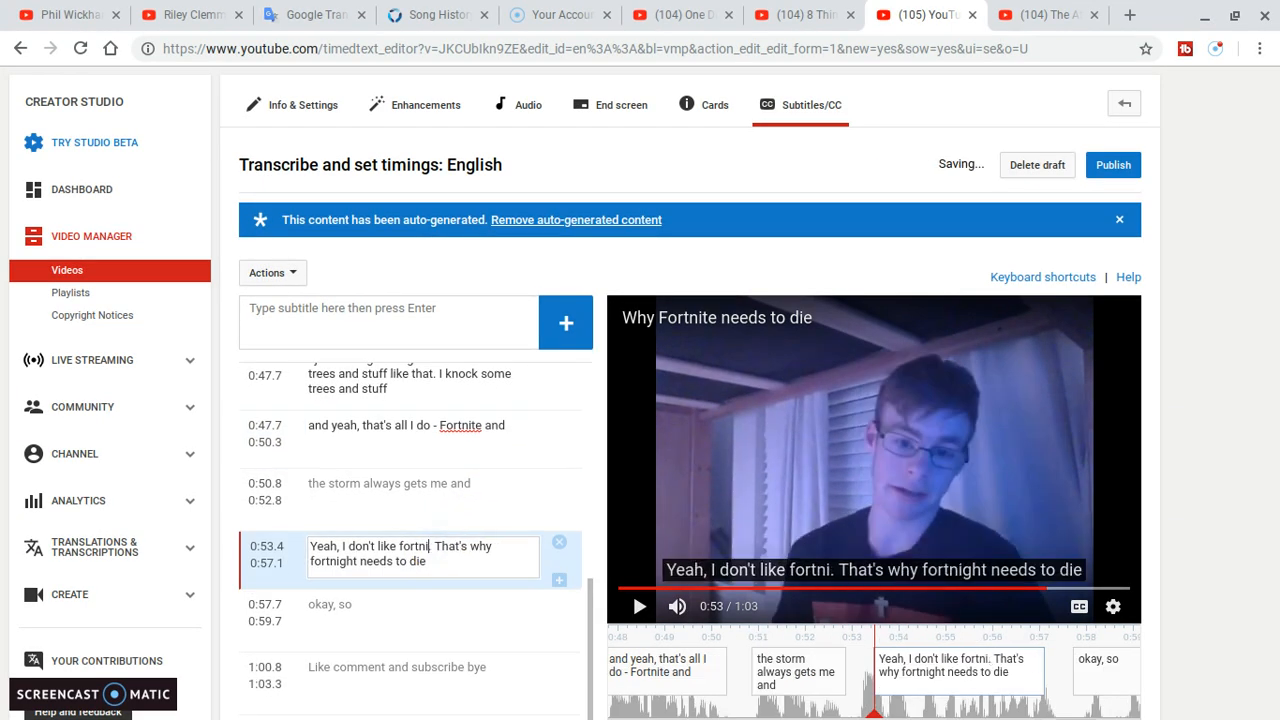
key("BackSpace")
key("BackSpace")
key("BackSpace")
key("BackSpace")
key("BackSpace")
key("BackSpace")
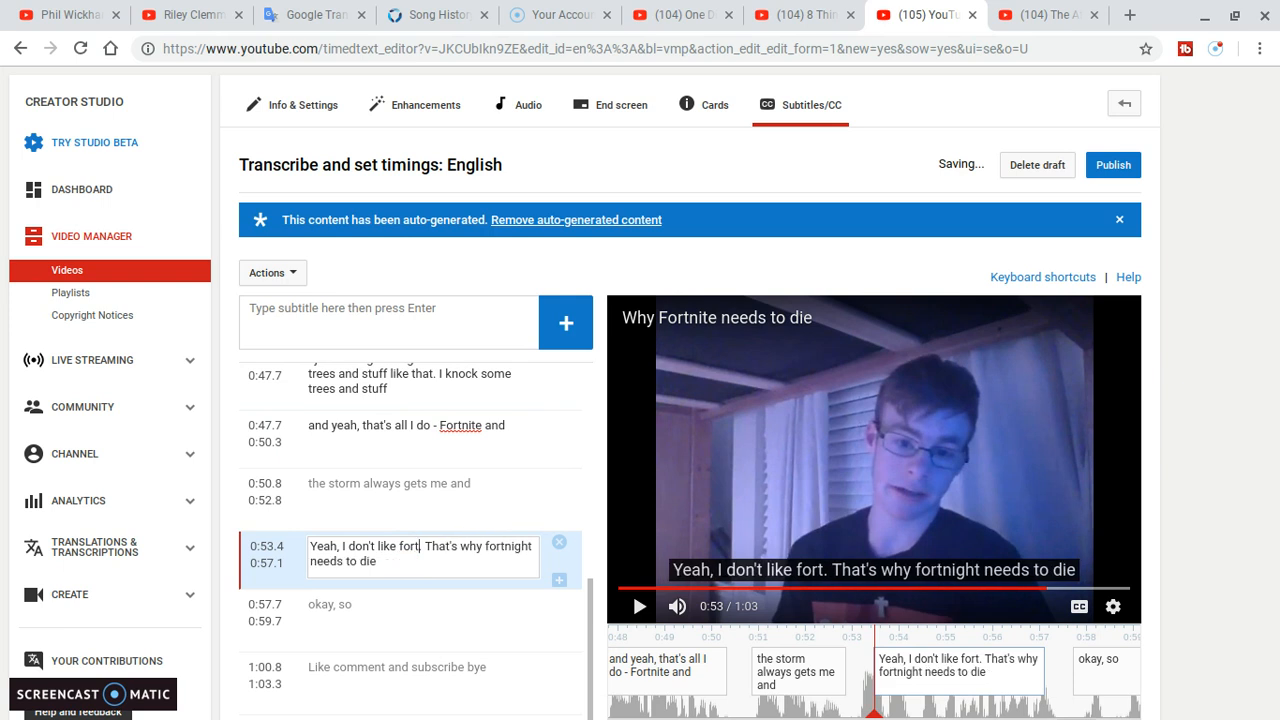
type("F")
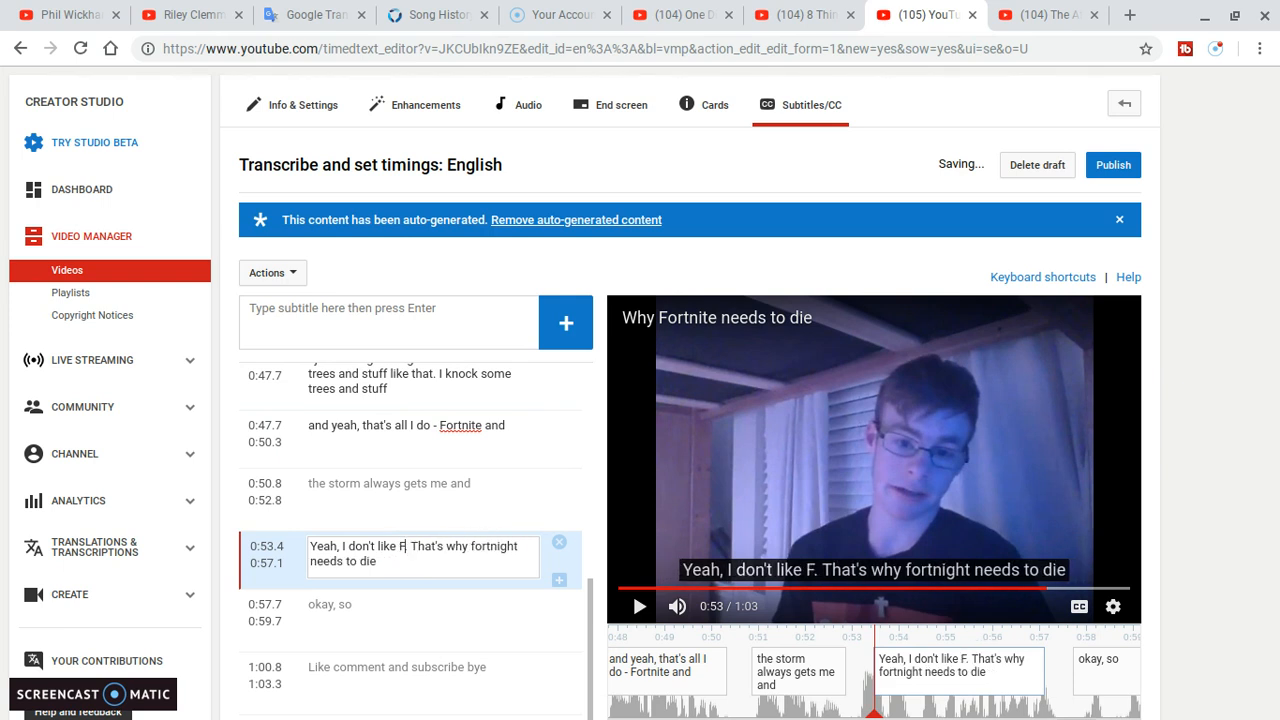
type("ortnite")
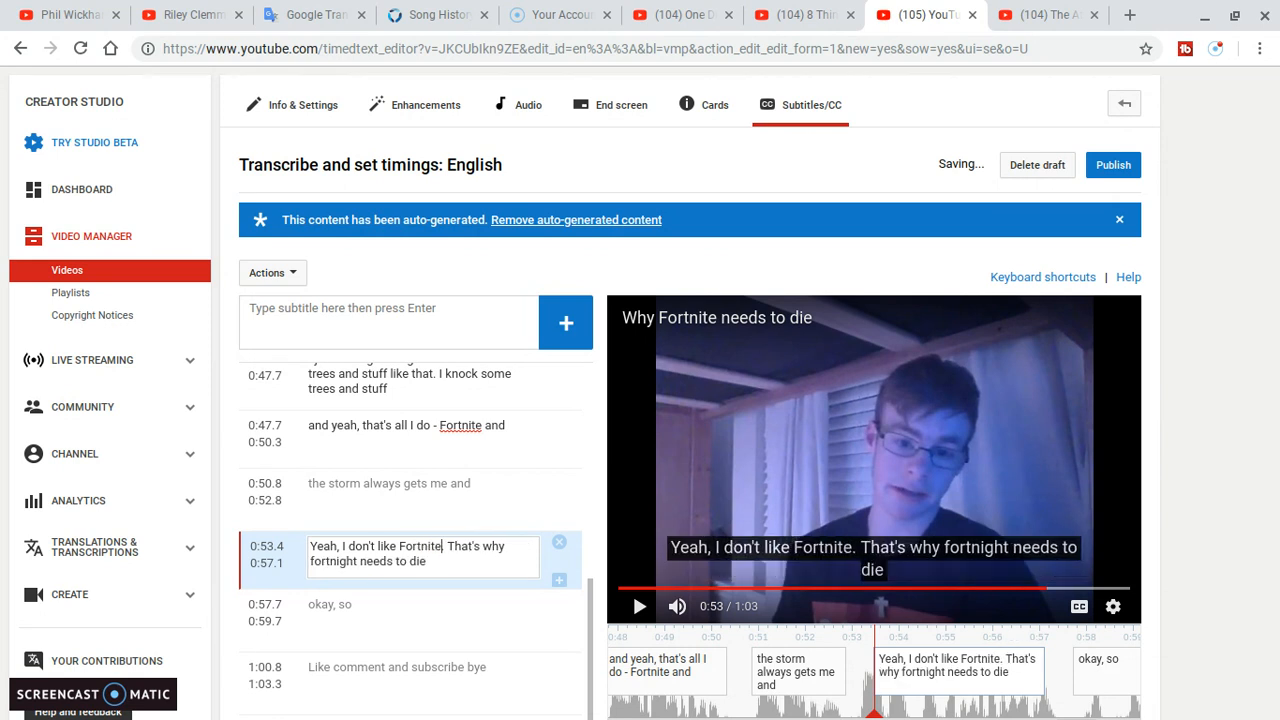
Play the video from the first caption, "Yo", into the second one to check the caption timing.
scroll(644, 392, "down", 2)
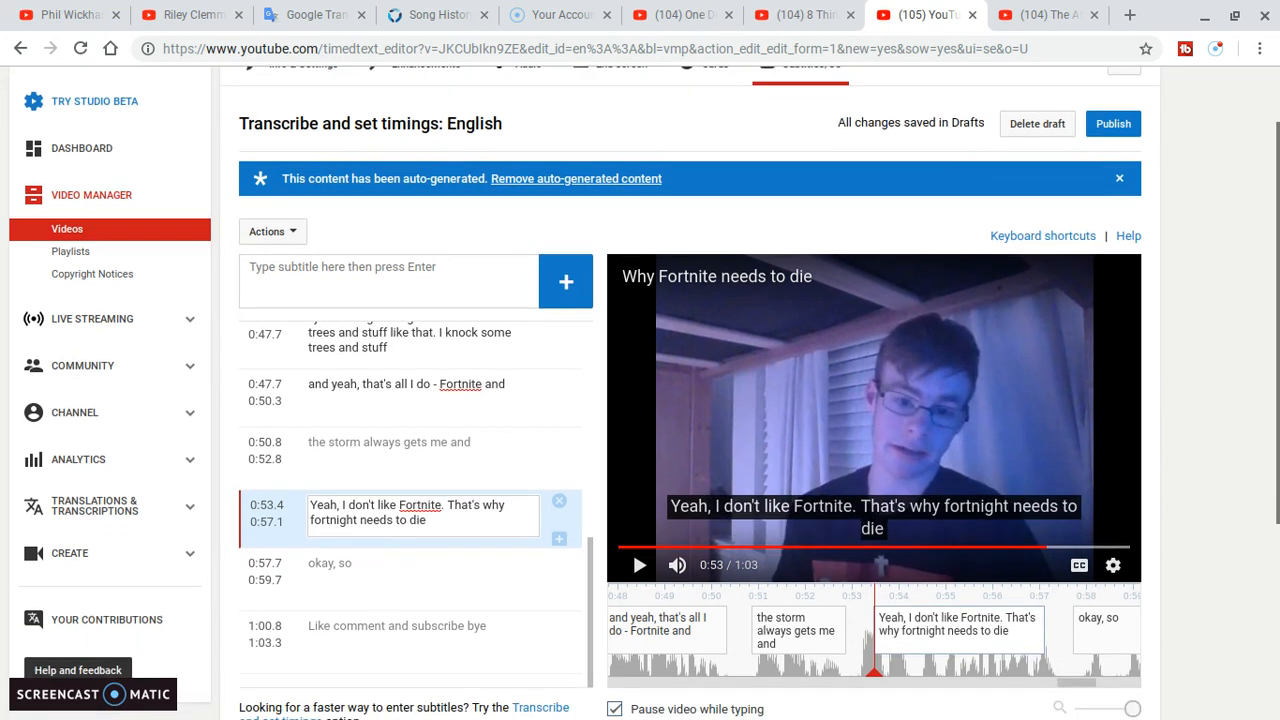
scroll(410, 450, "up", 10)
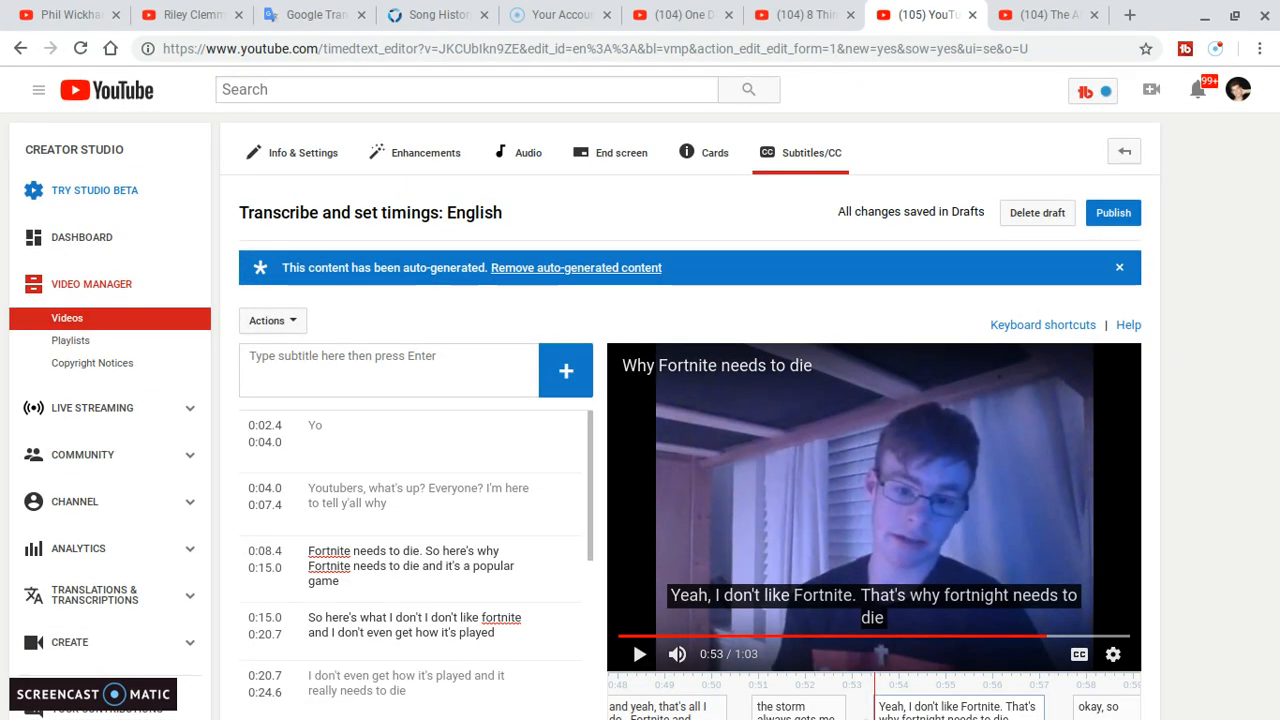
left_click(335, 446)
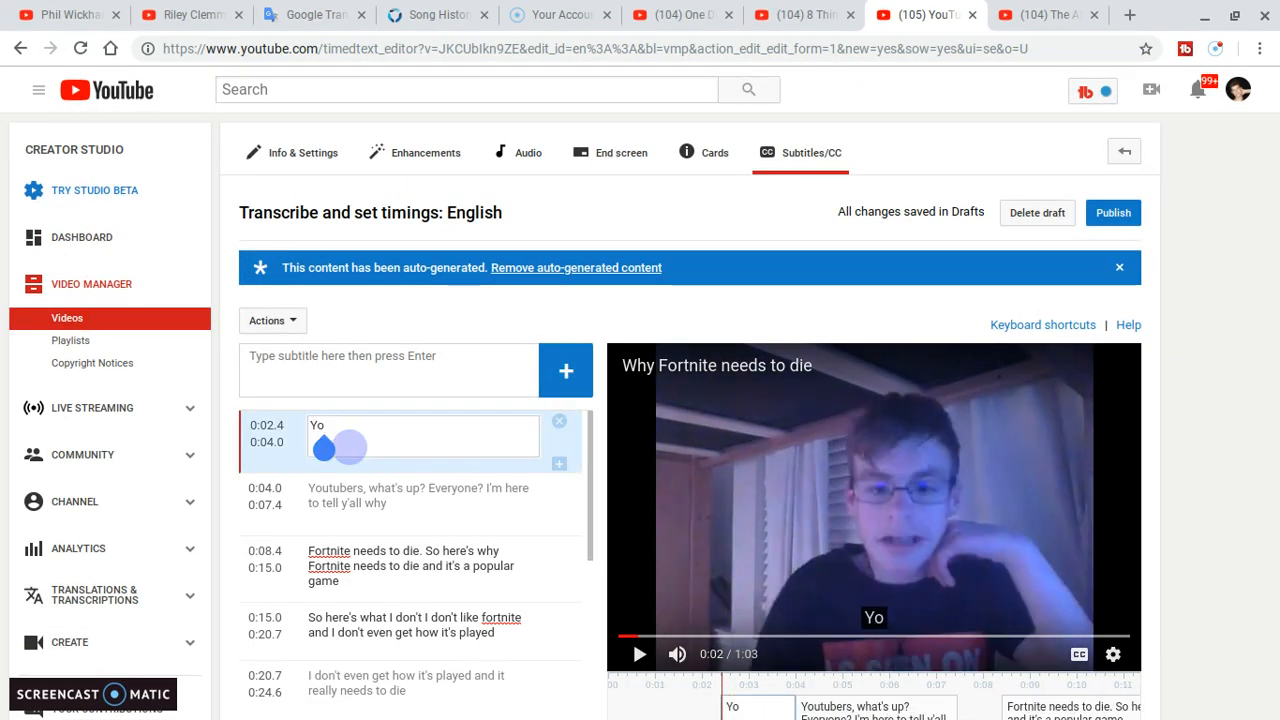
left_click(640, 654)
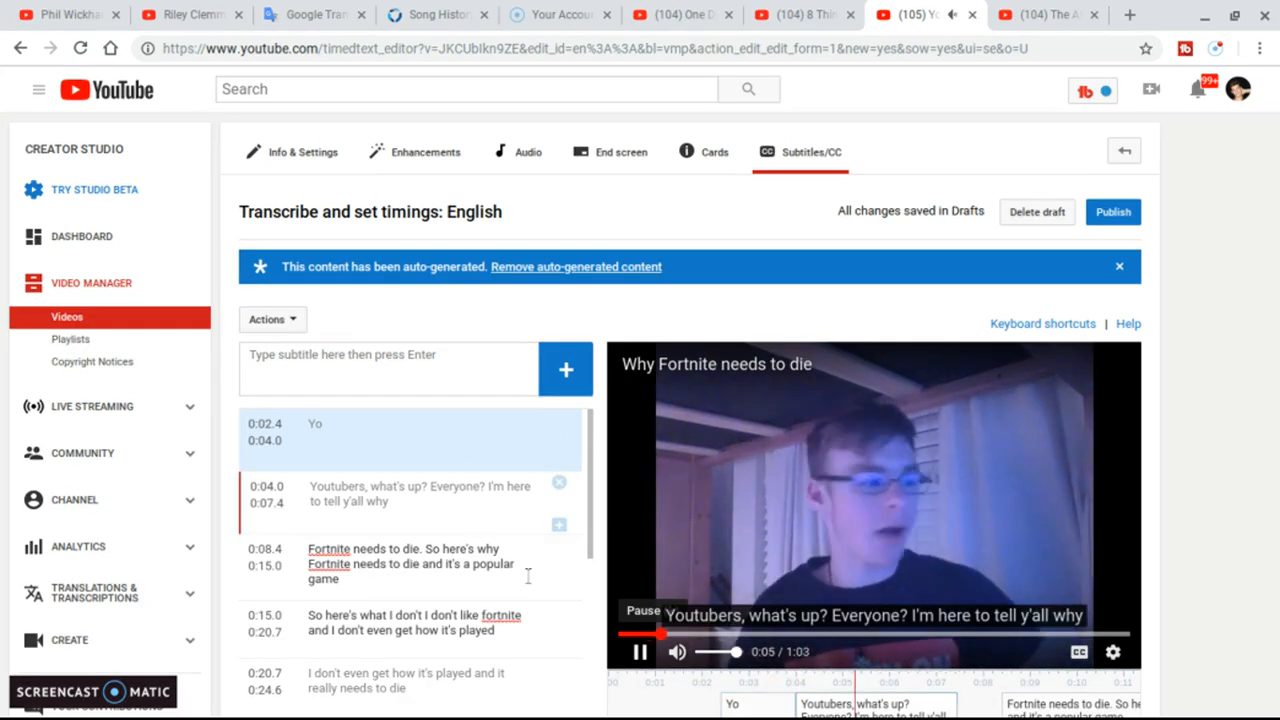
left_click(640, 651)
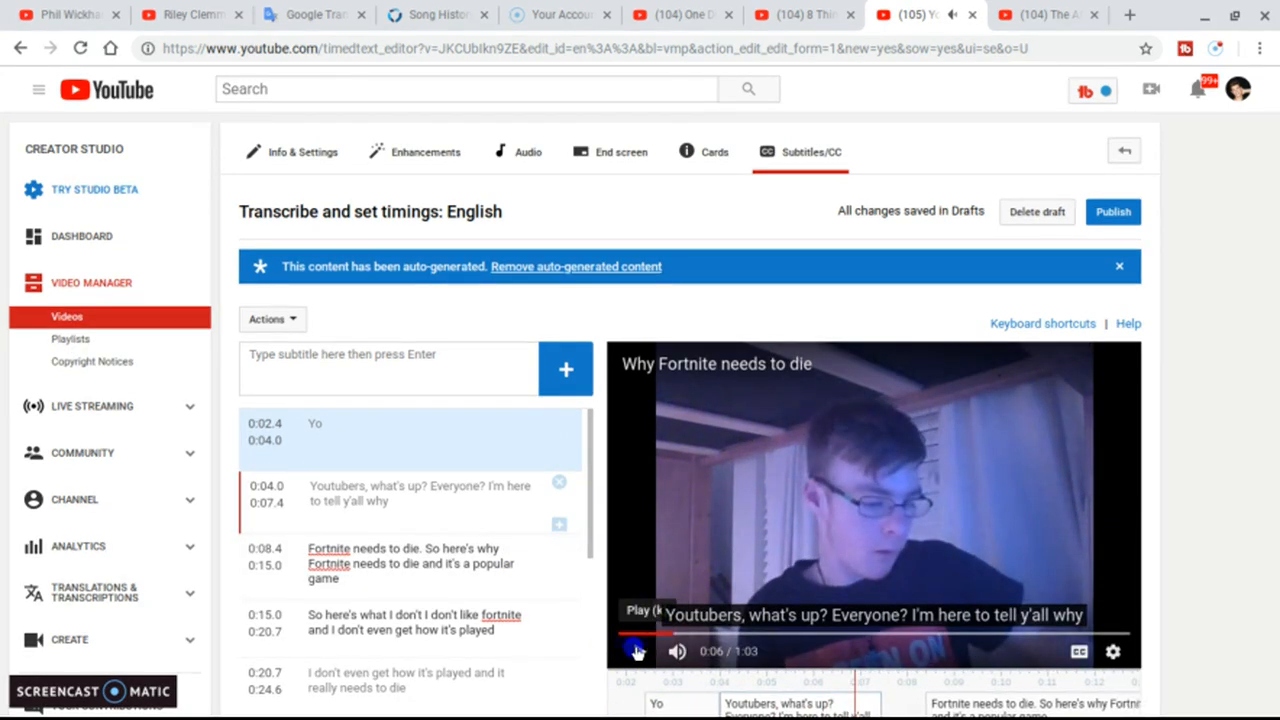
Move the boundary between the "Yo" caption and the "Youtubers, what's up?" caption to 0:03.4 on the timeline.
scroll(1265, 462, "down", 2)
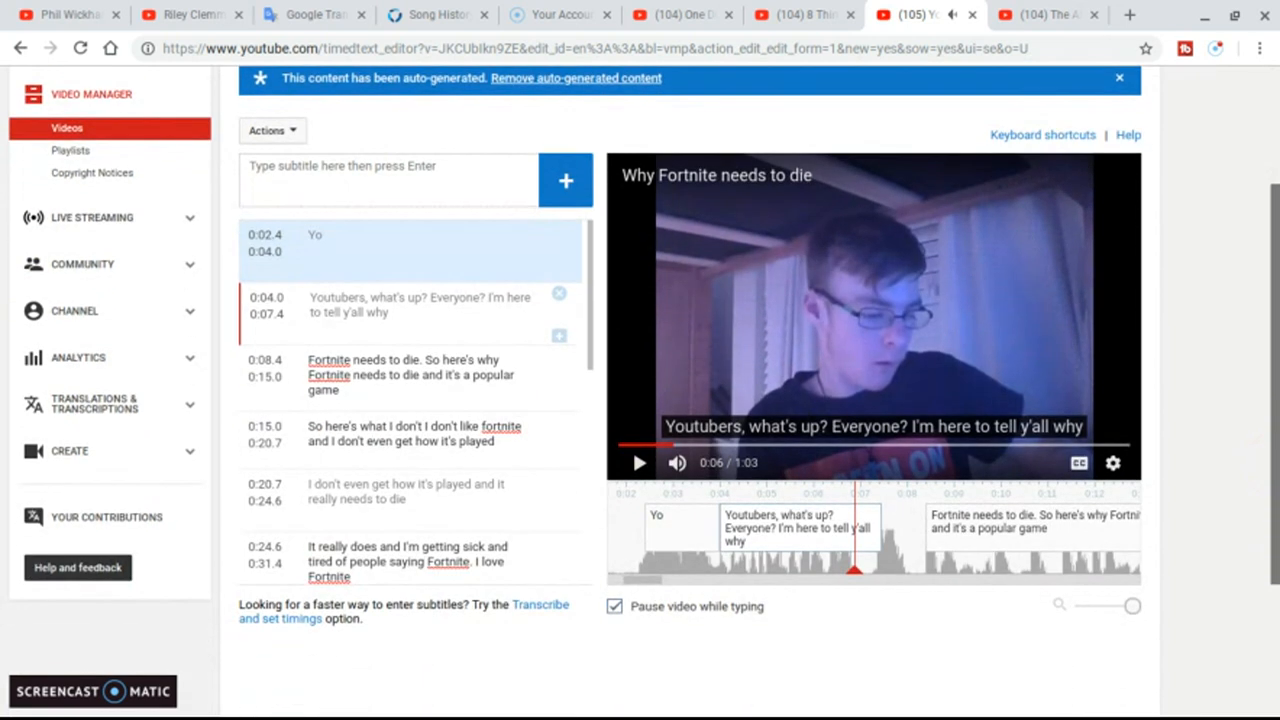
left_click(745, 522)
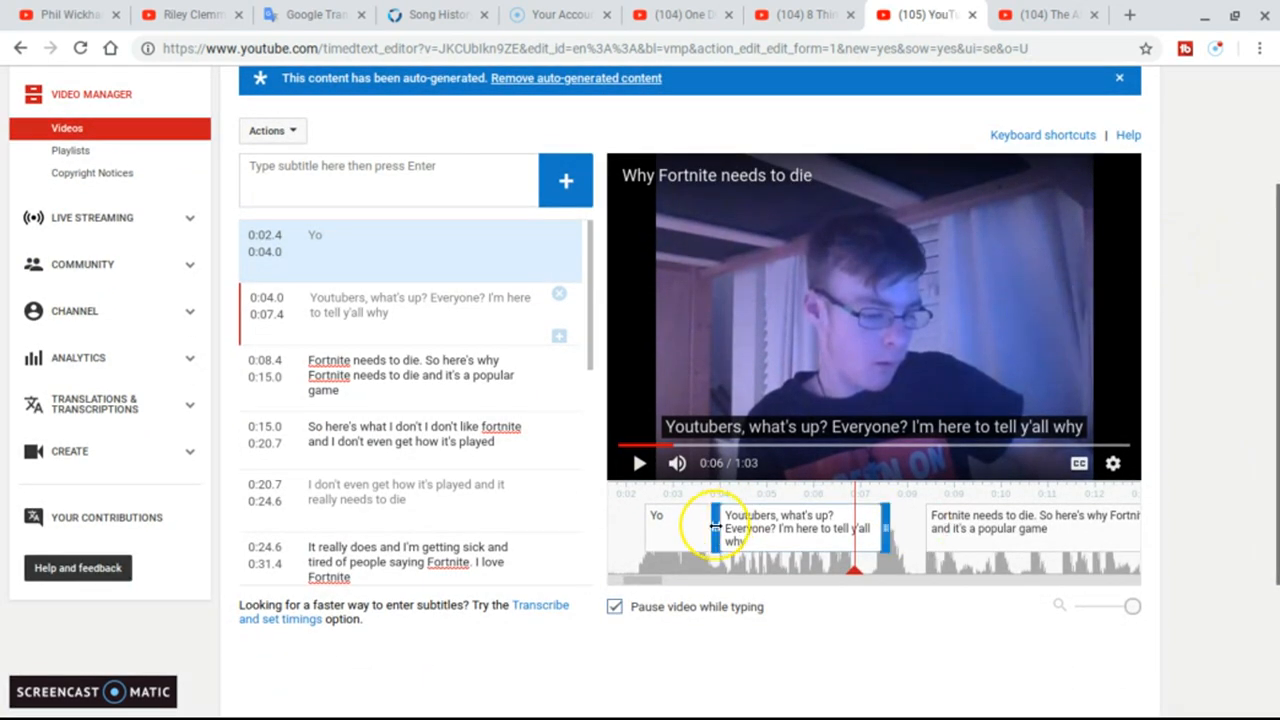
left_click_drag(714, 527, 697, 524)
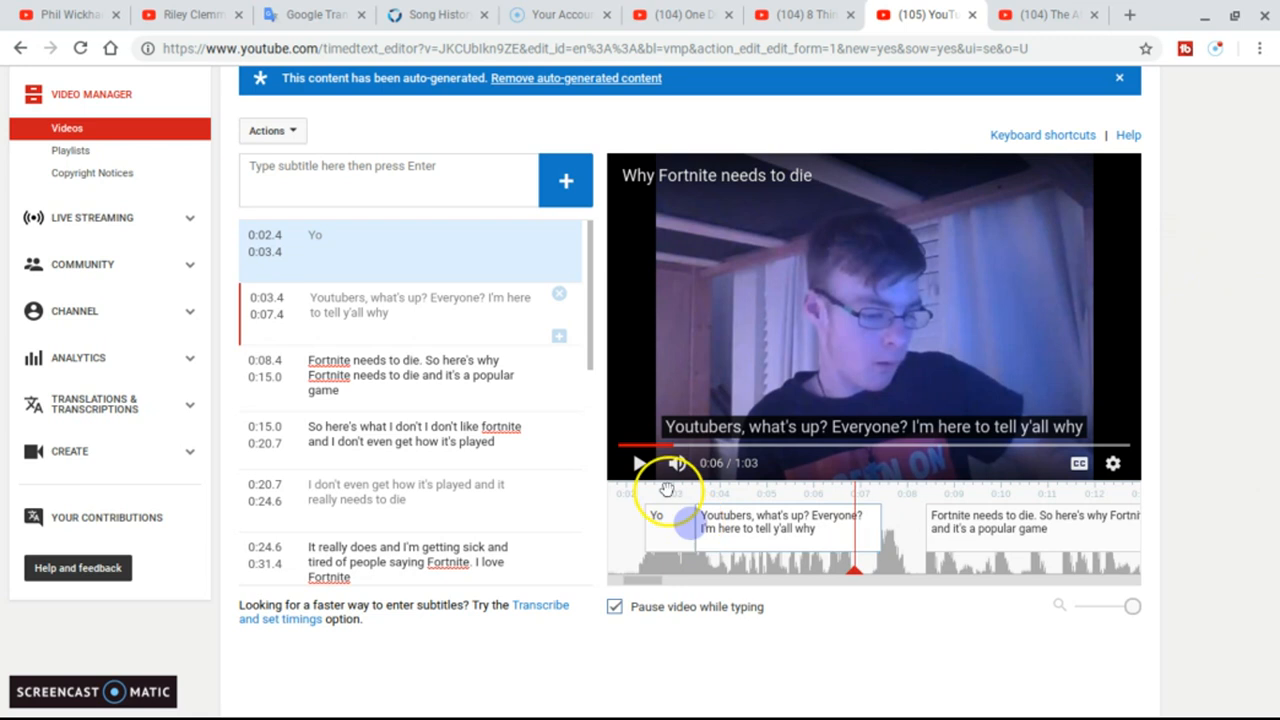
Play on into the third caption, "Fortnite needs to die", and set its start time to 0:07.8 on the timeline.
left_click(639, 463)
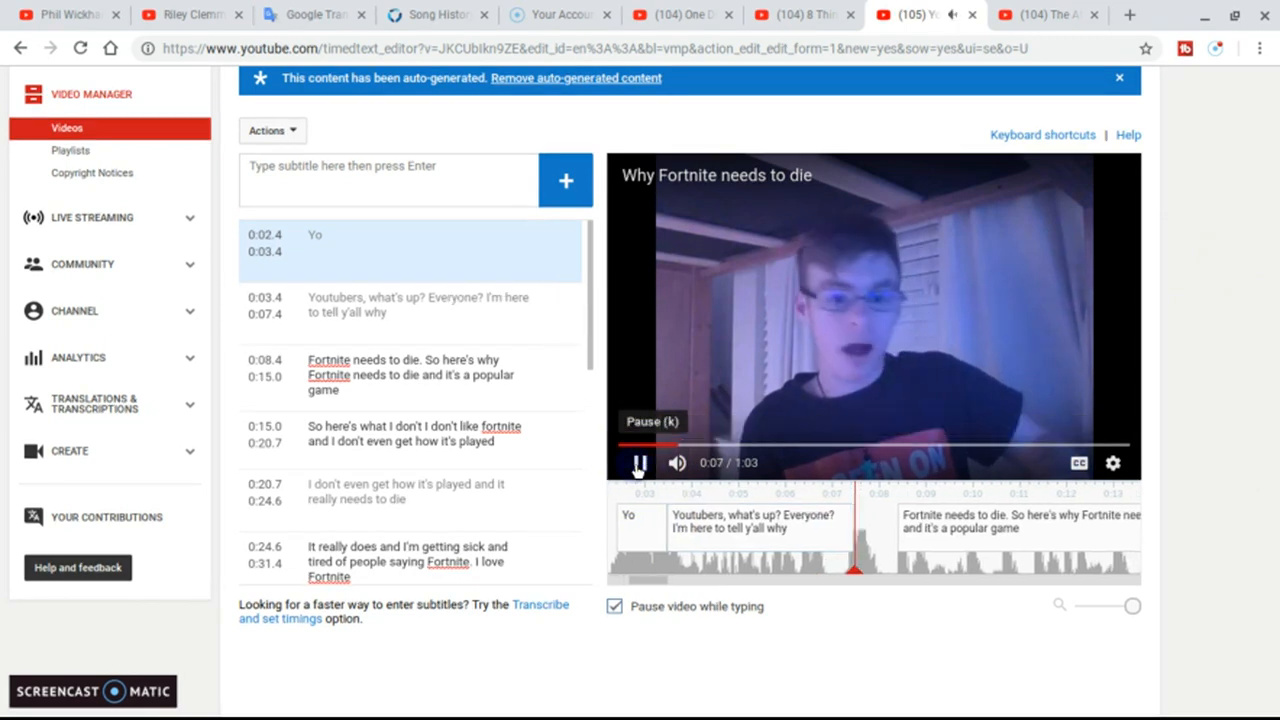
left_click(639, 463)
left_click(815, 522)
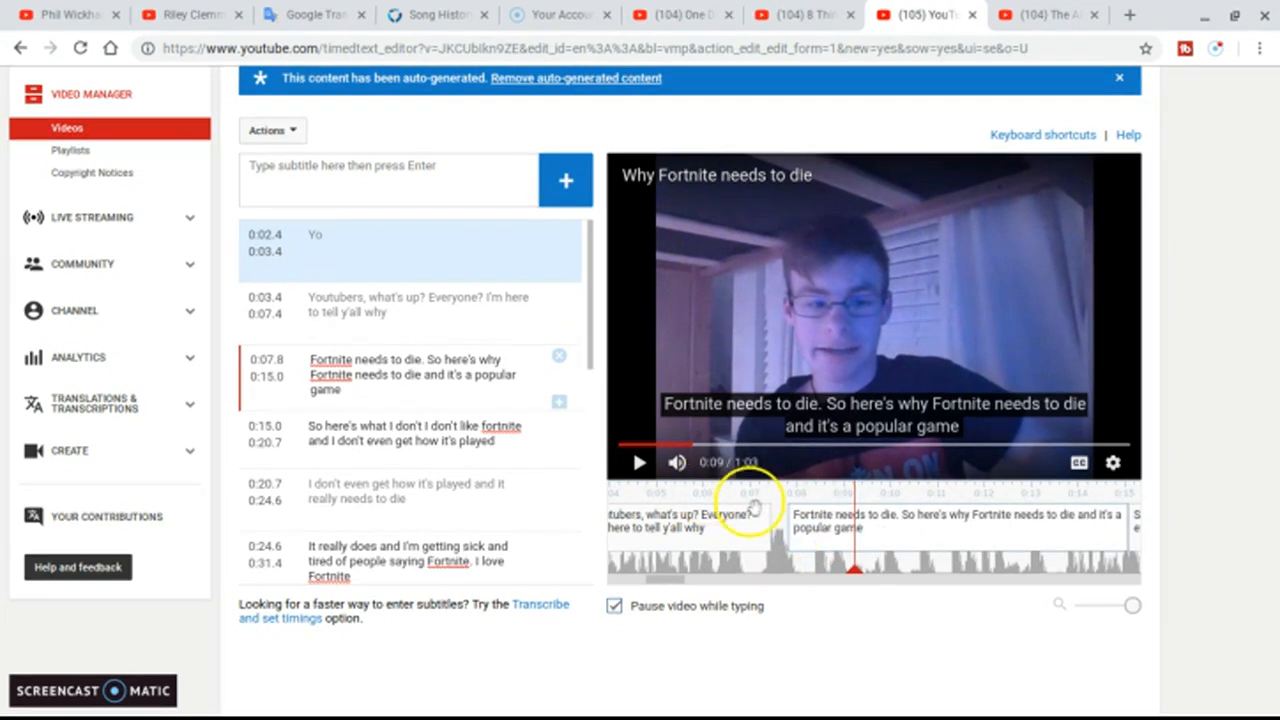
left_click(815, 502)
Play the video from the third caption through to the one starting at 0:33.9 to check the caption timing.
left_click(625, 470)
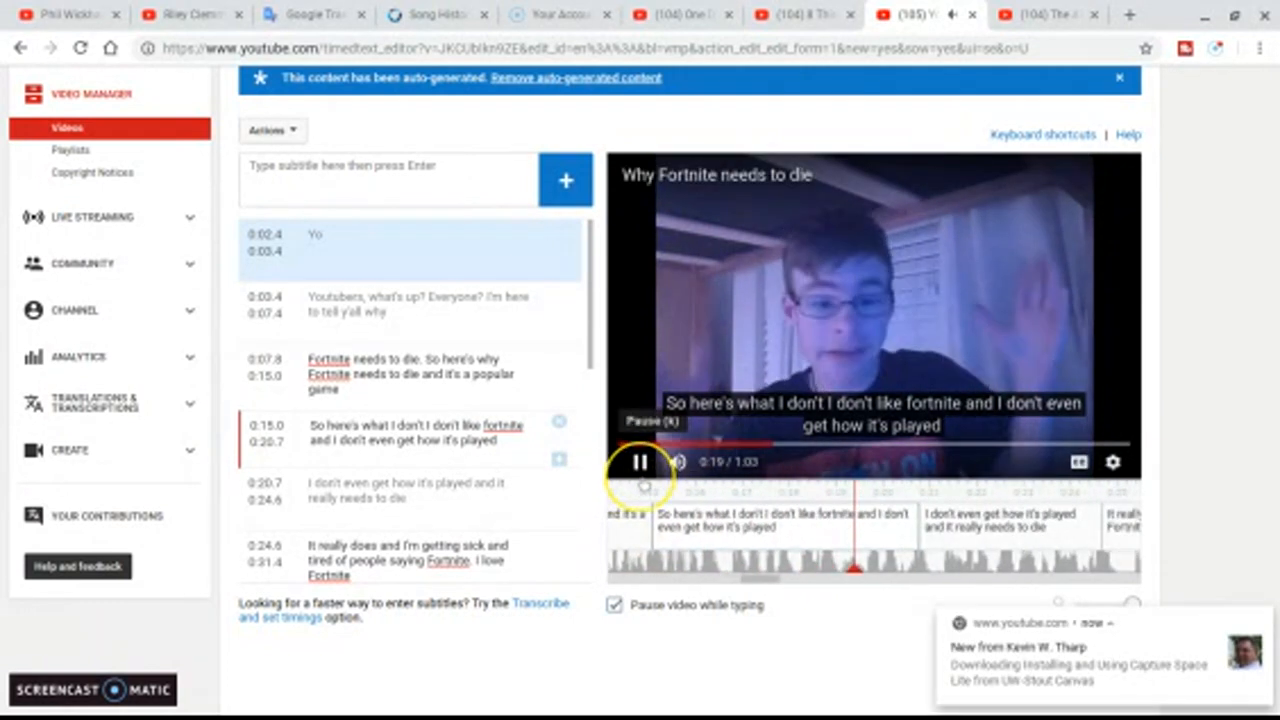
left_click(641, 470)
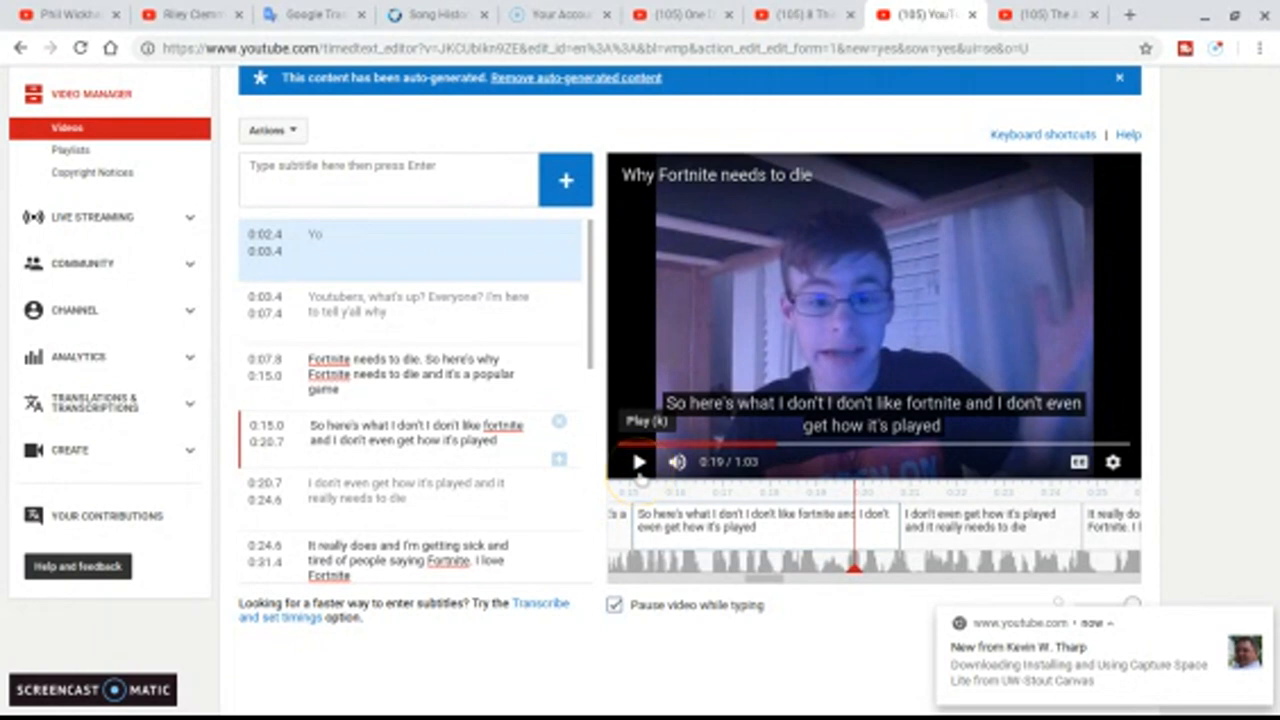
left_click(638, 465)
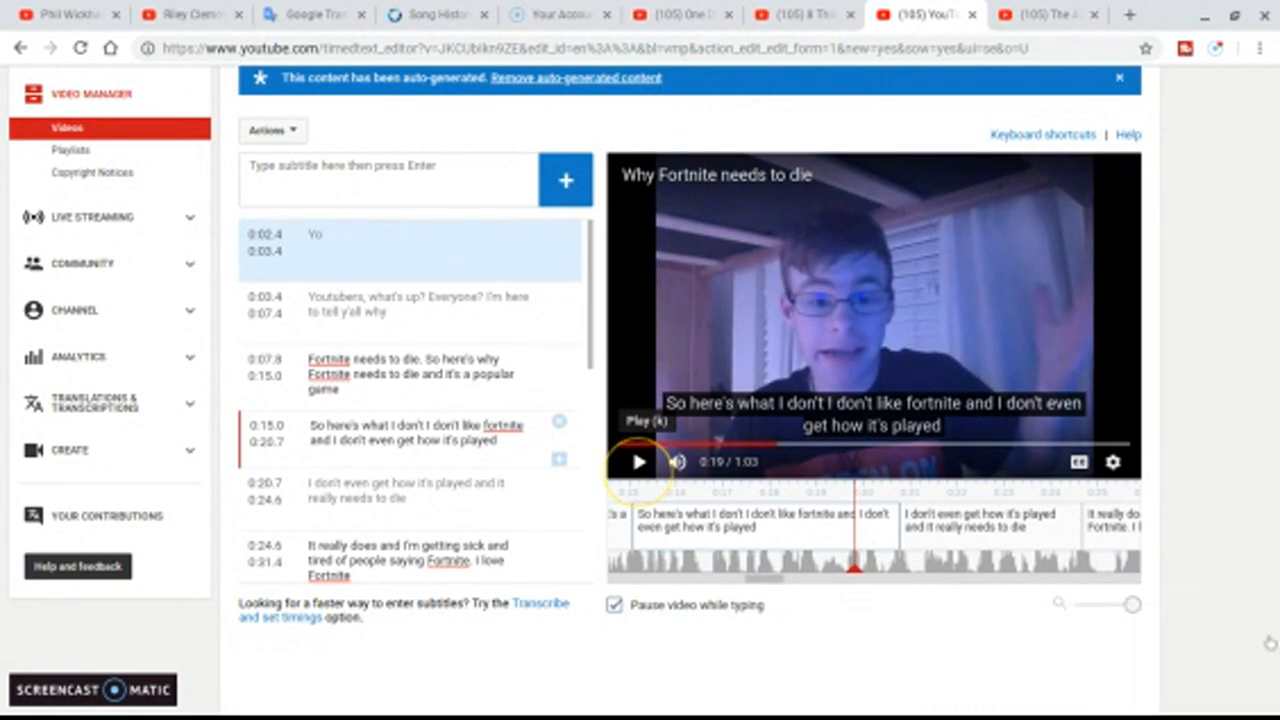
left_click(639, 463)
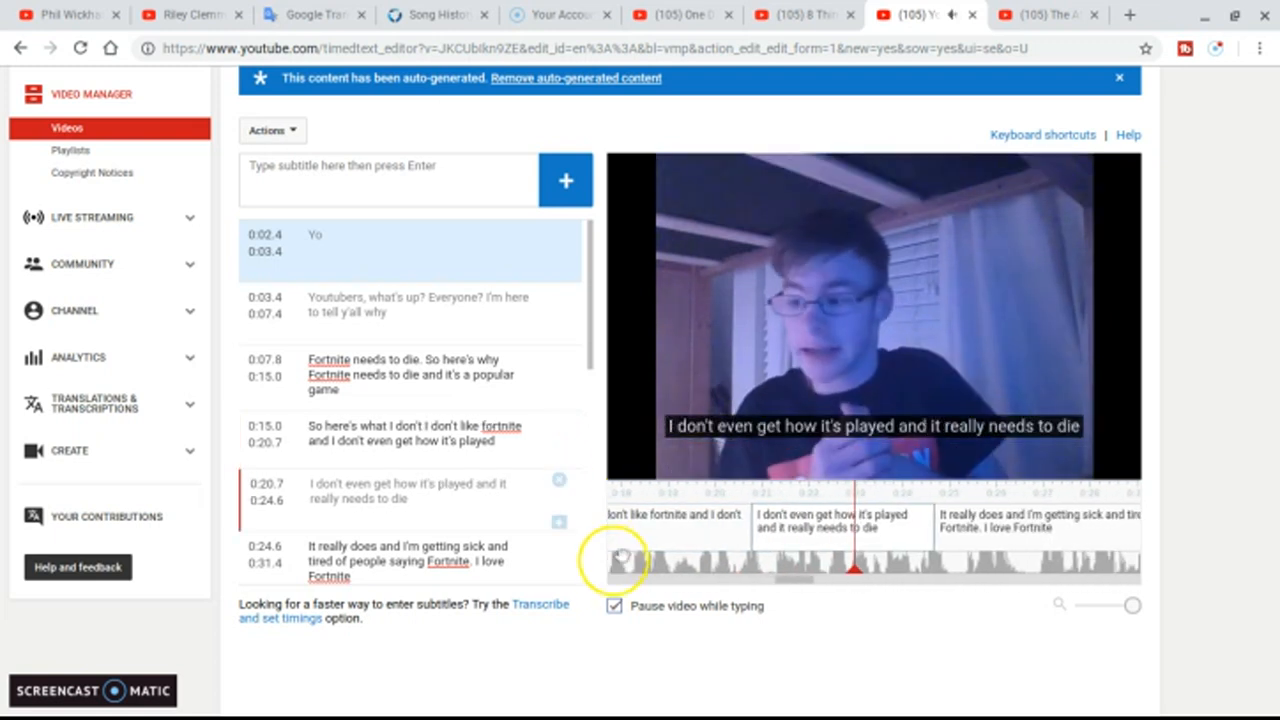
mouse_move(640, 473)
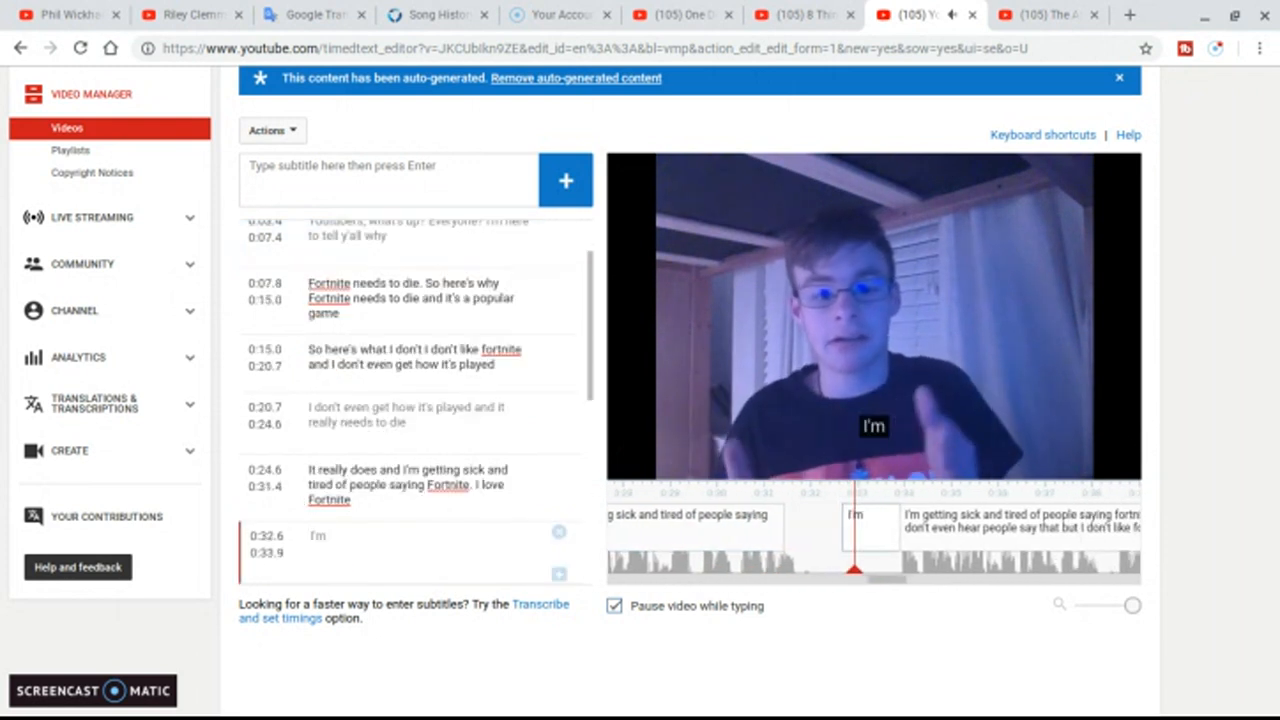
left_click(640, 467)
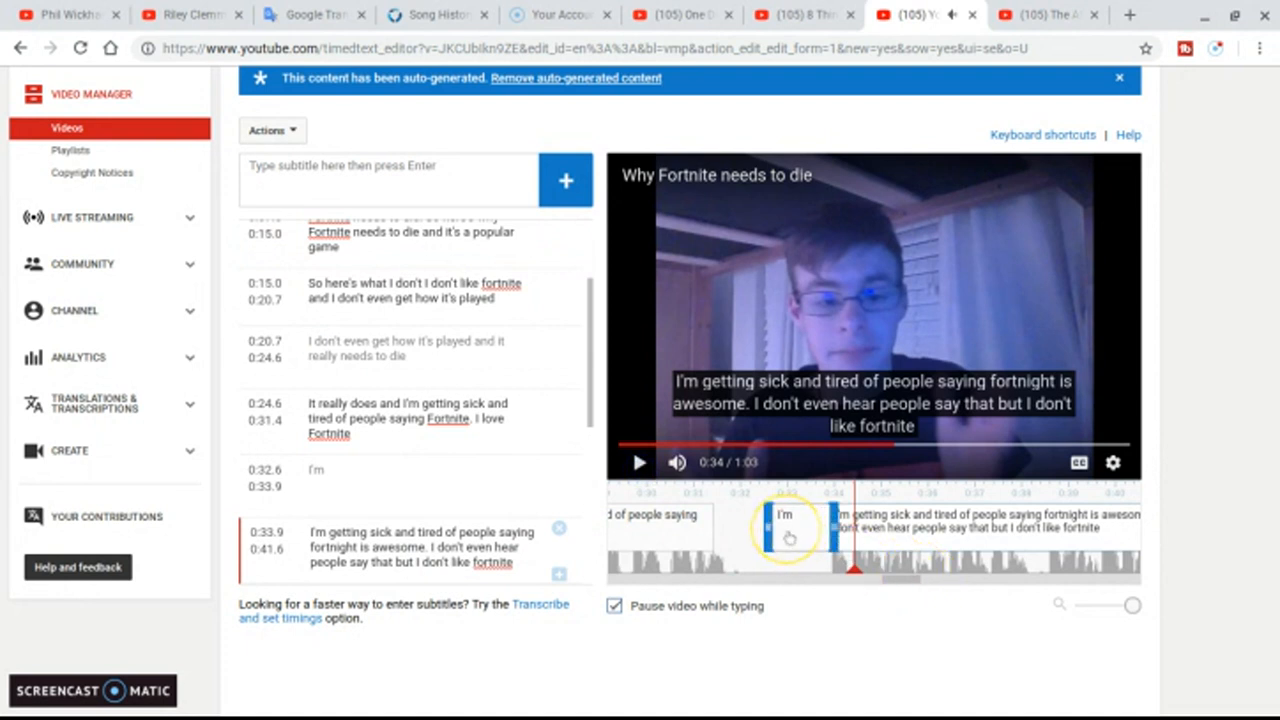
Shift the "I'm" caption to 0:33.1–0:34.4, start the following caption at 0:34.4, and resume playback to check the timing.
left_click(820, 541)
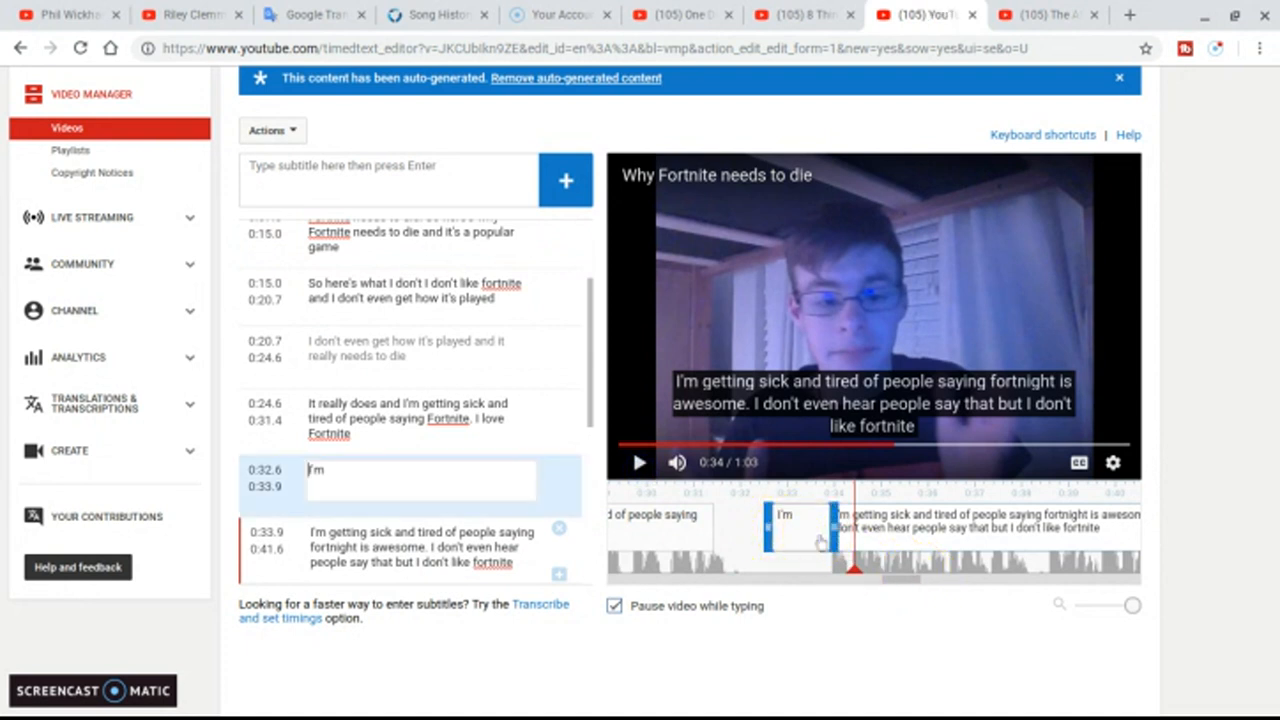
left_click_drag(843, 537, 840, 532)
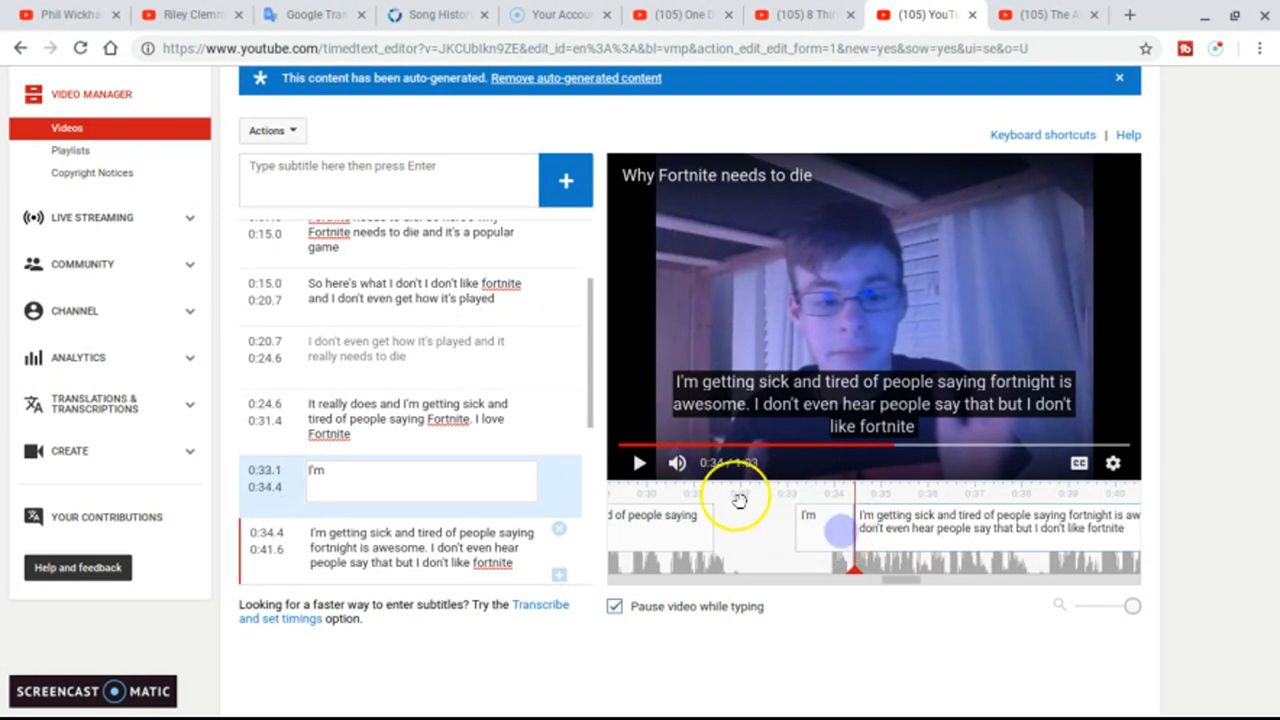
left_click(634, 460)
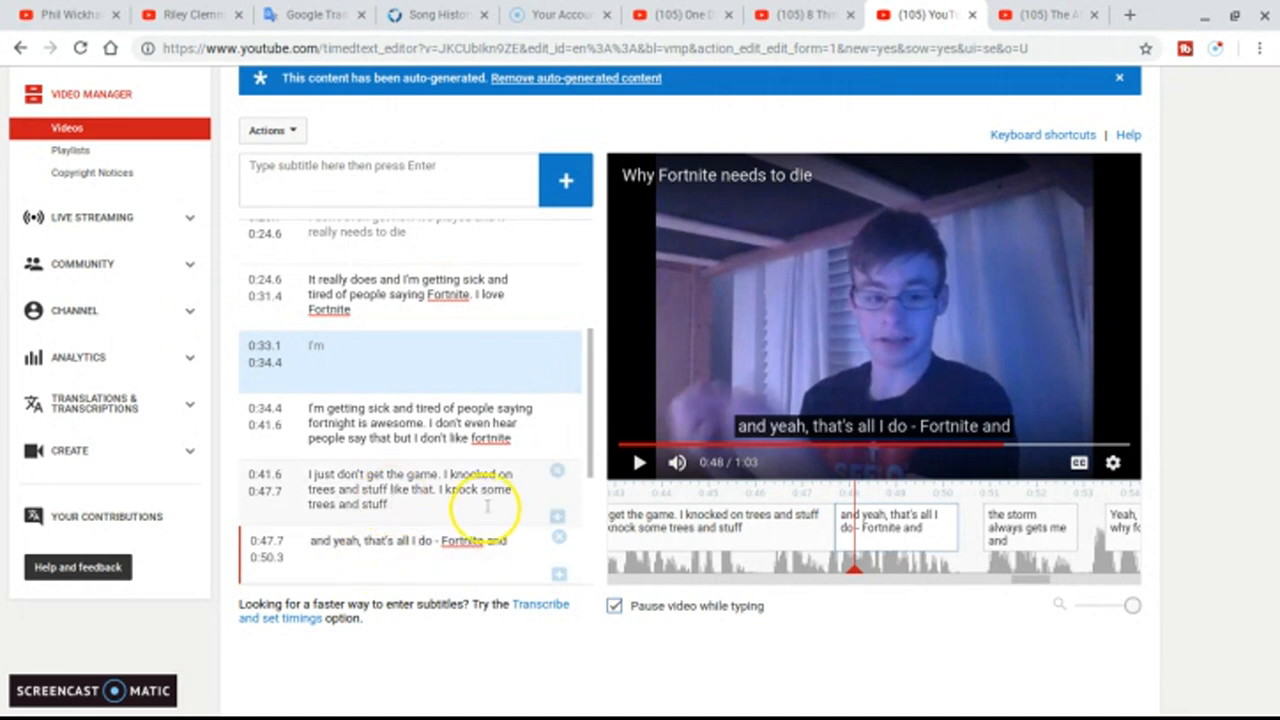
Correct "I knock some trees" to "I knock down trees" in the caption starting at 0:41.6.
left_click(519, 492)
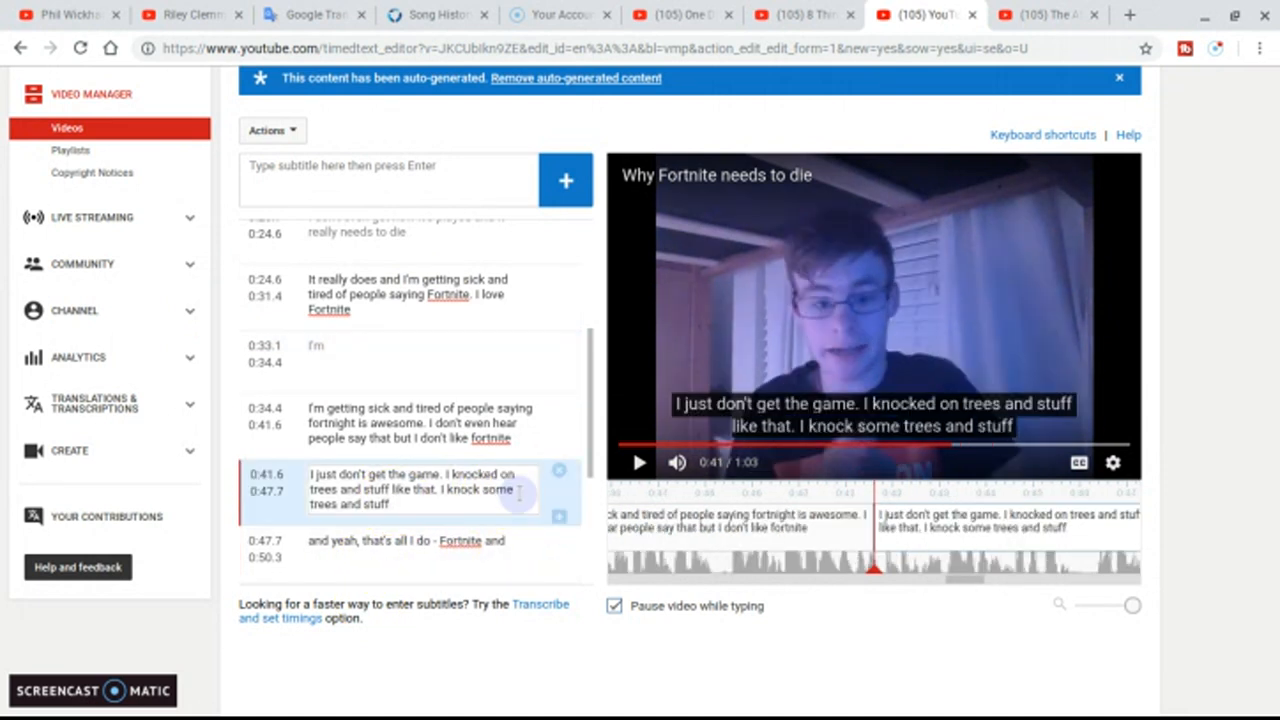
key("BackSpace")
key("BackSpace")
key("BackSpace")
key("BackSpace")
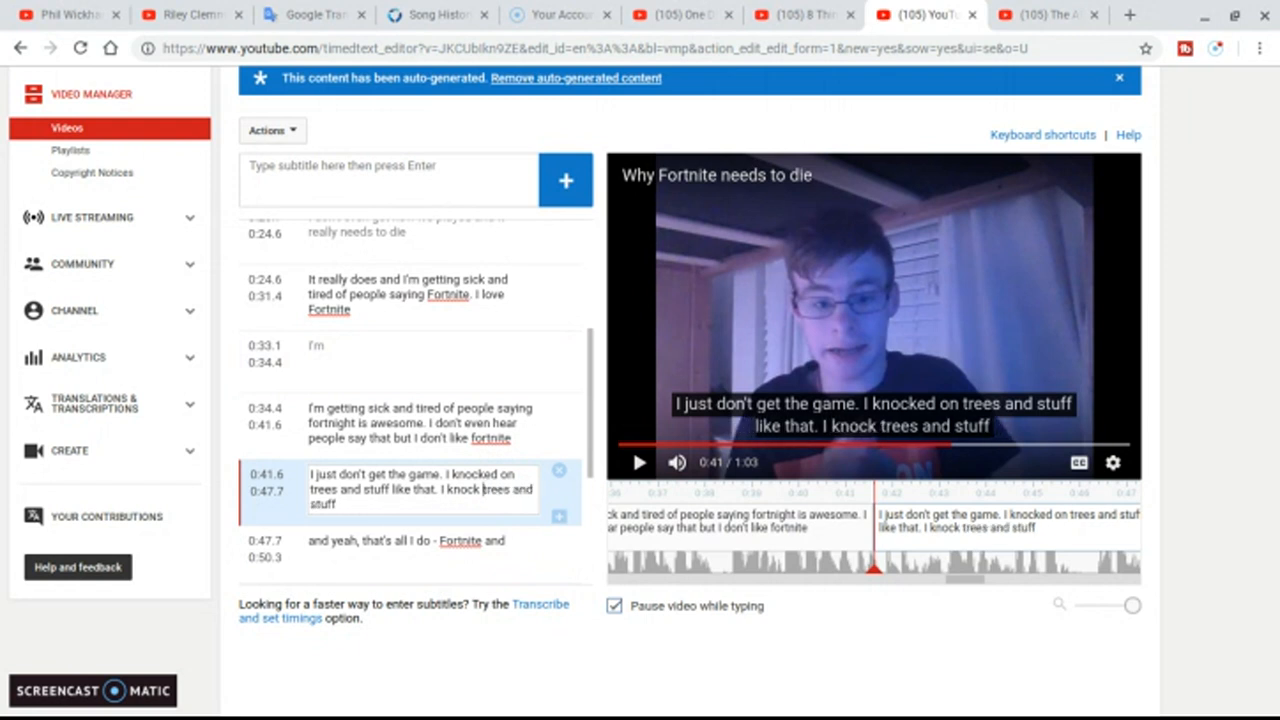
type("dpo")
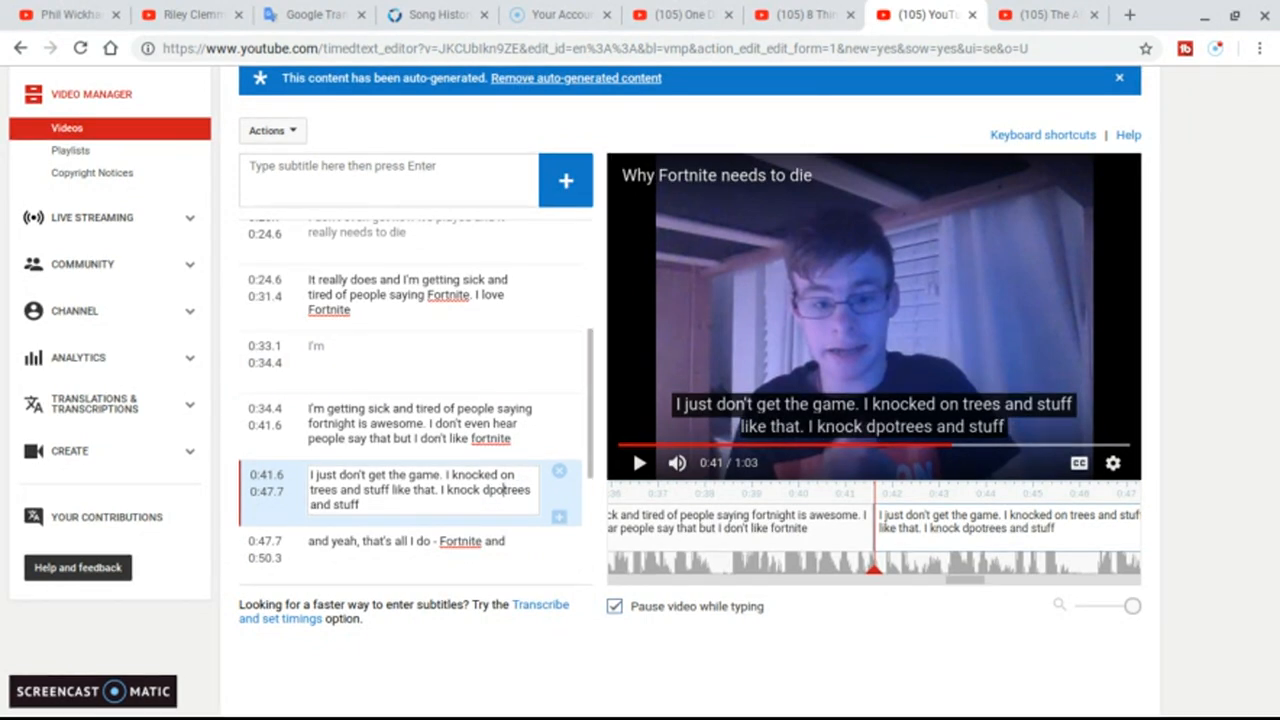
key("BackSpace")
key("BackSpace")
type("ow")
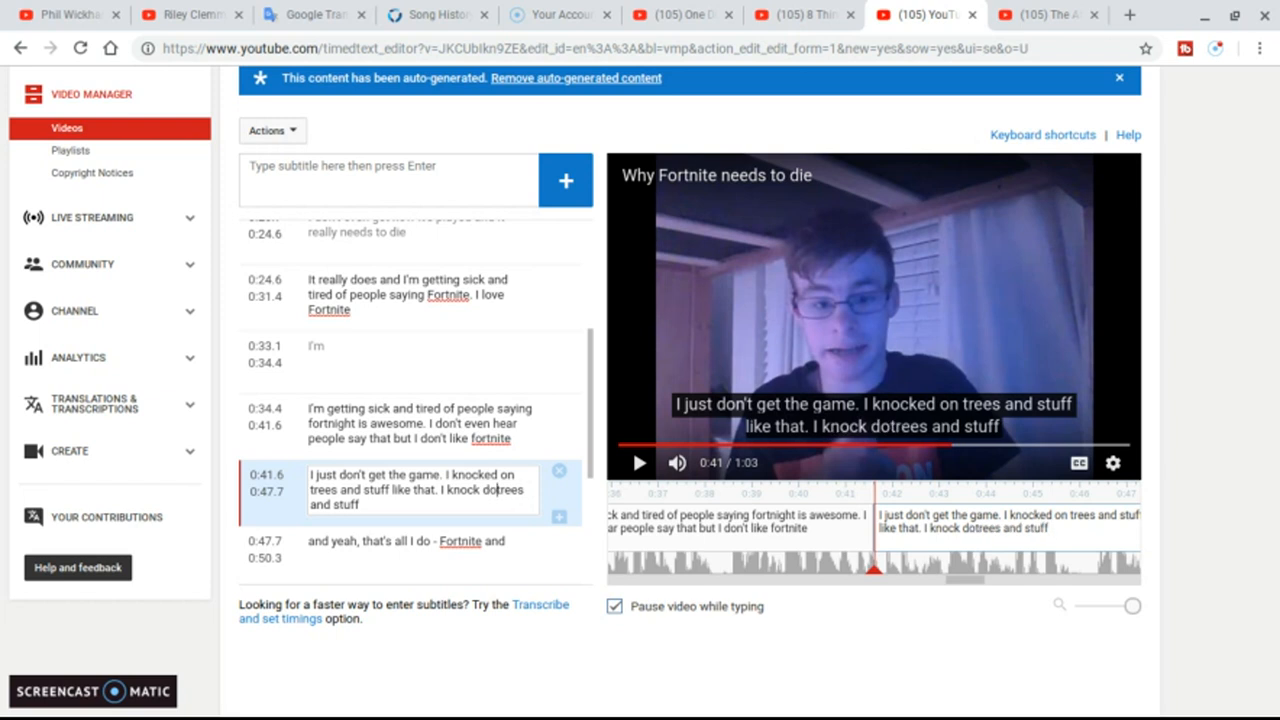
type("n")
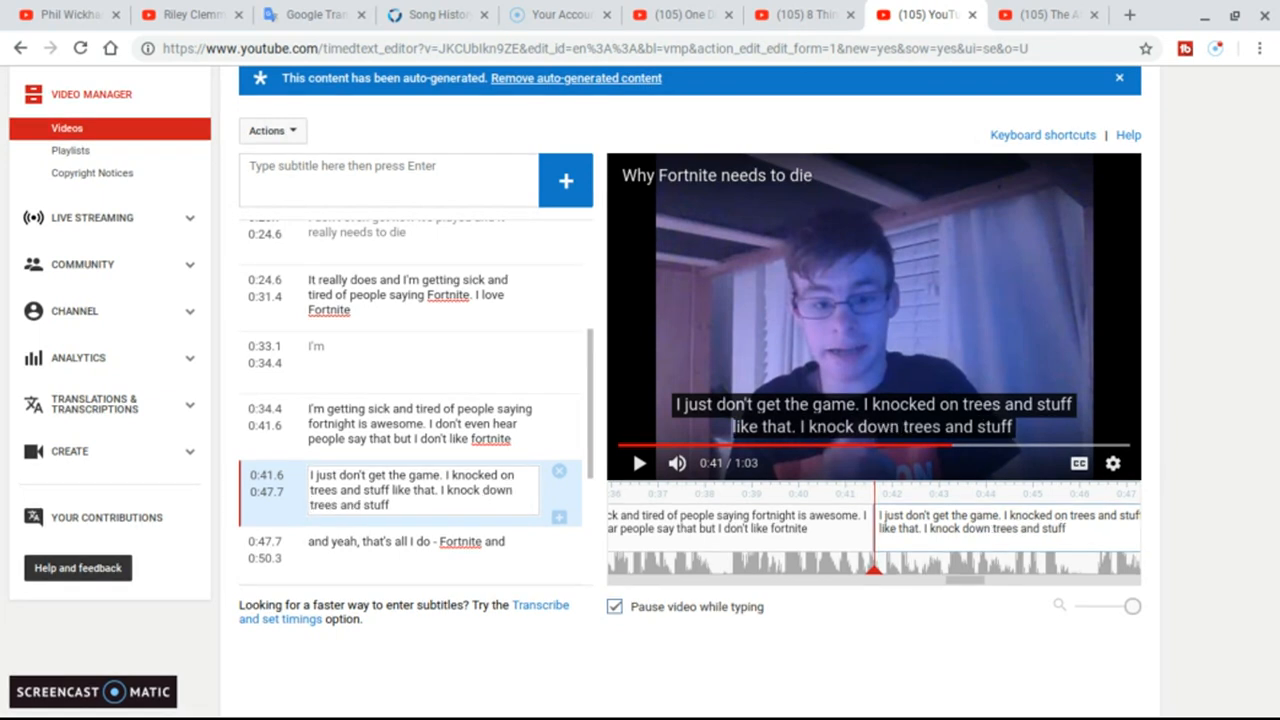
Play on through the captions, extending "the storm always gets me and" to 0:53.5 and starting the following caption there.
left_click(638, 462)
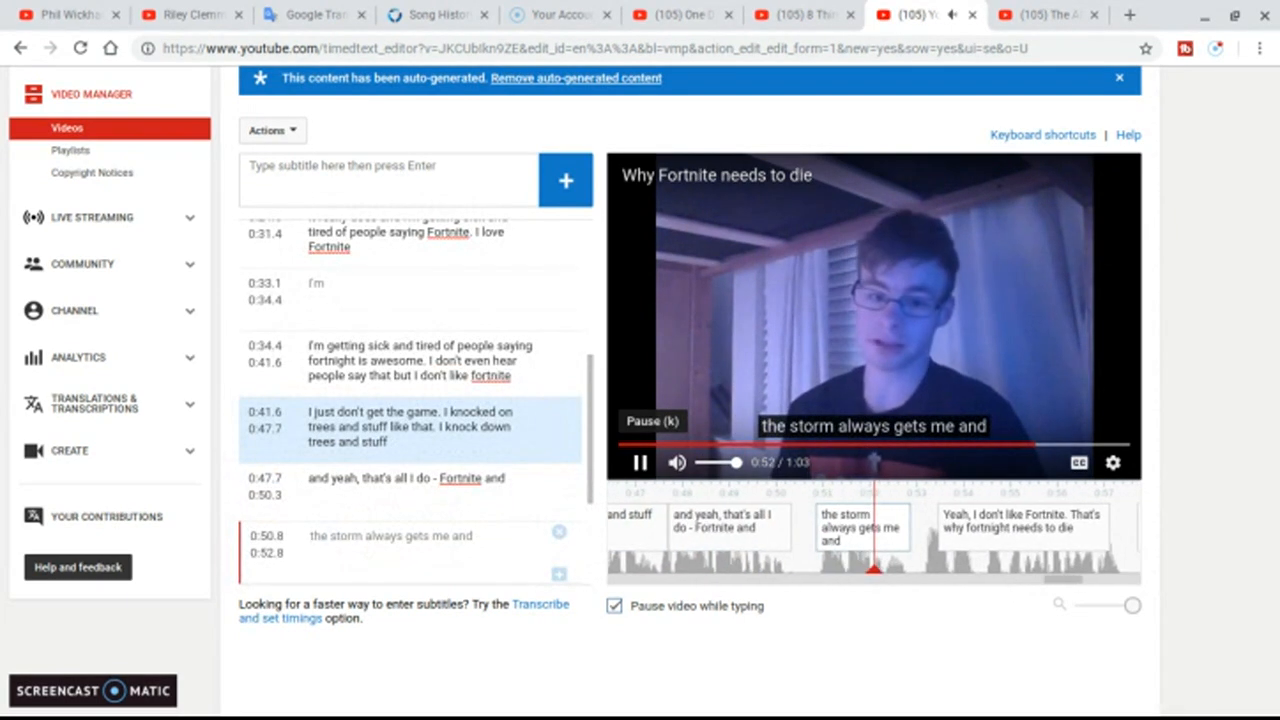
left_click(640, 462)
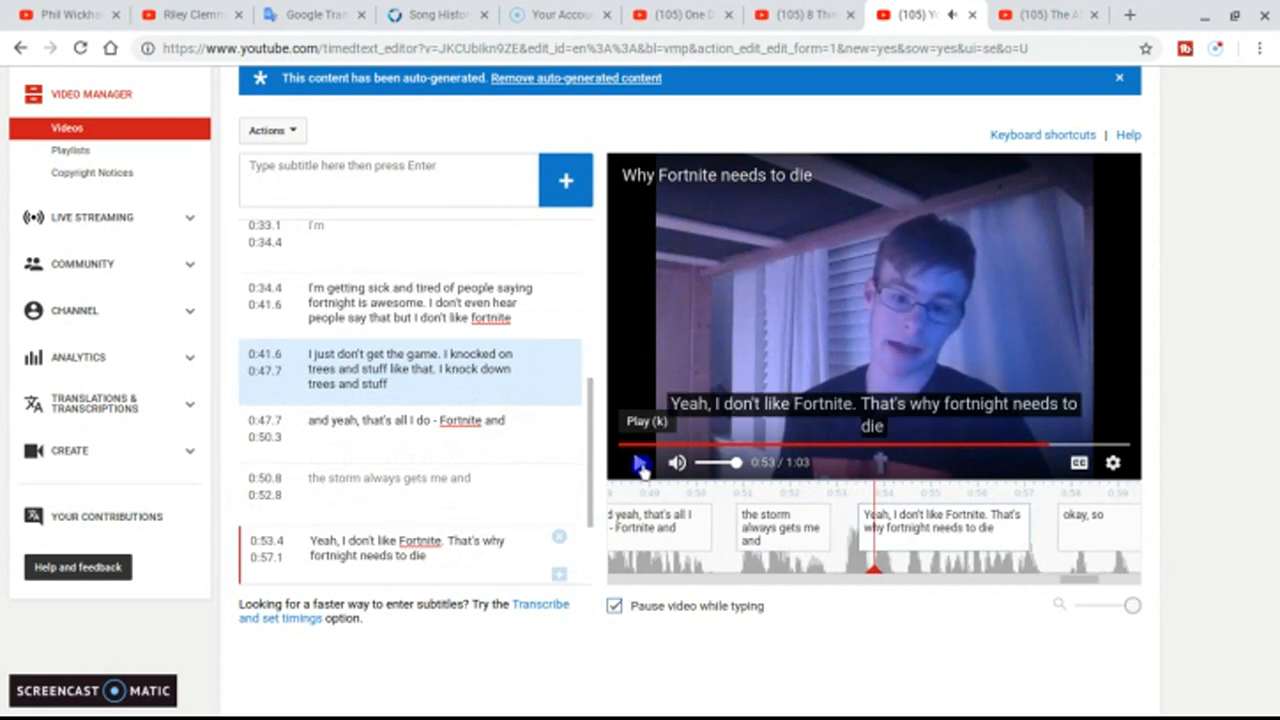
left_click(768, 515)
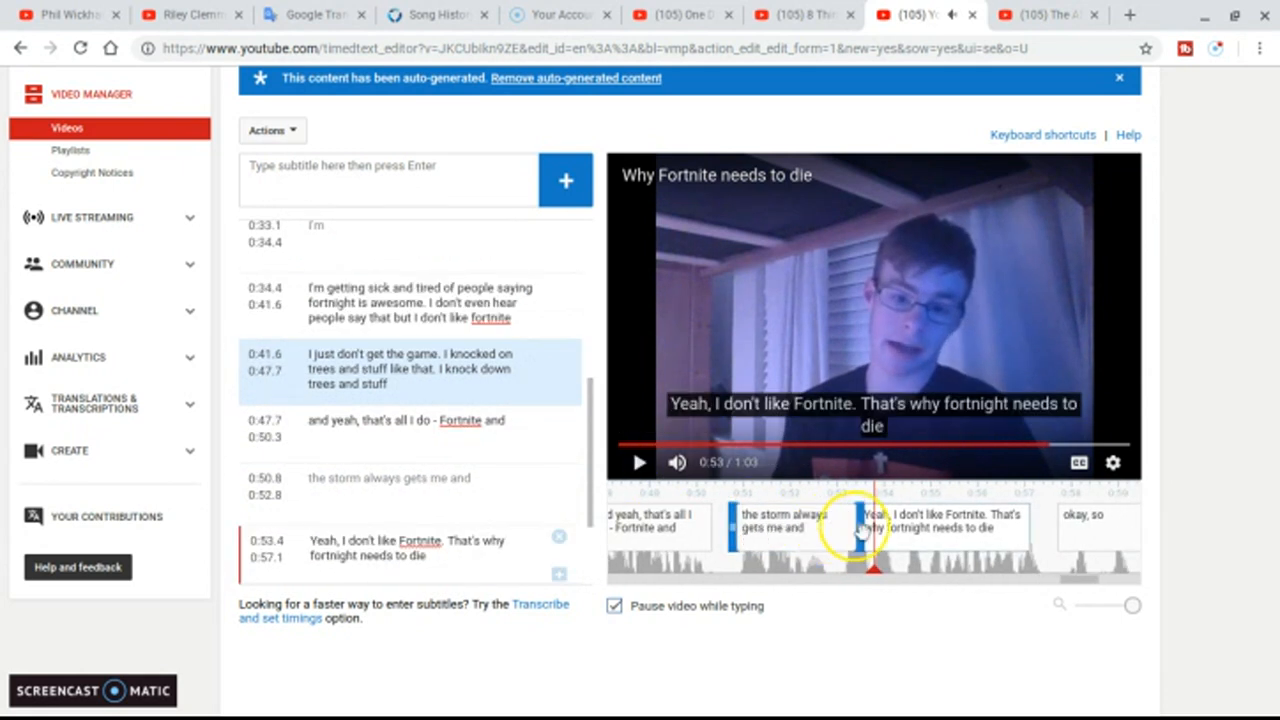
left_click(641, 462)
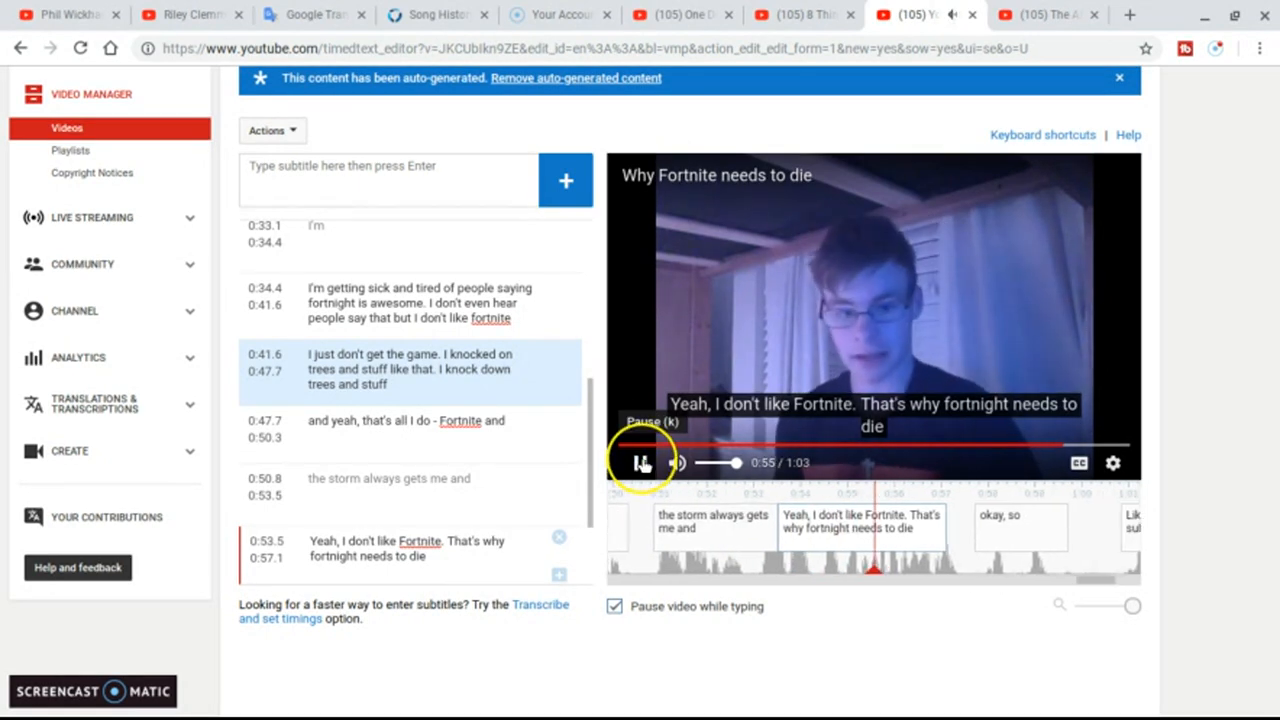
left_click(641, 462)
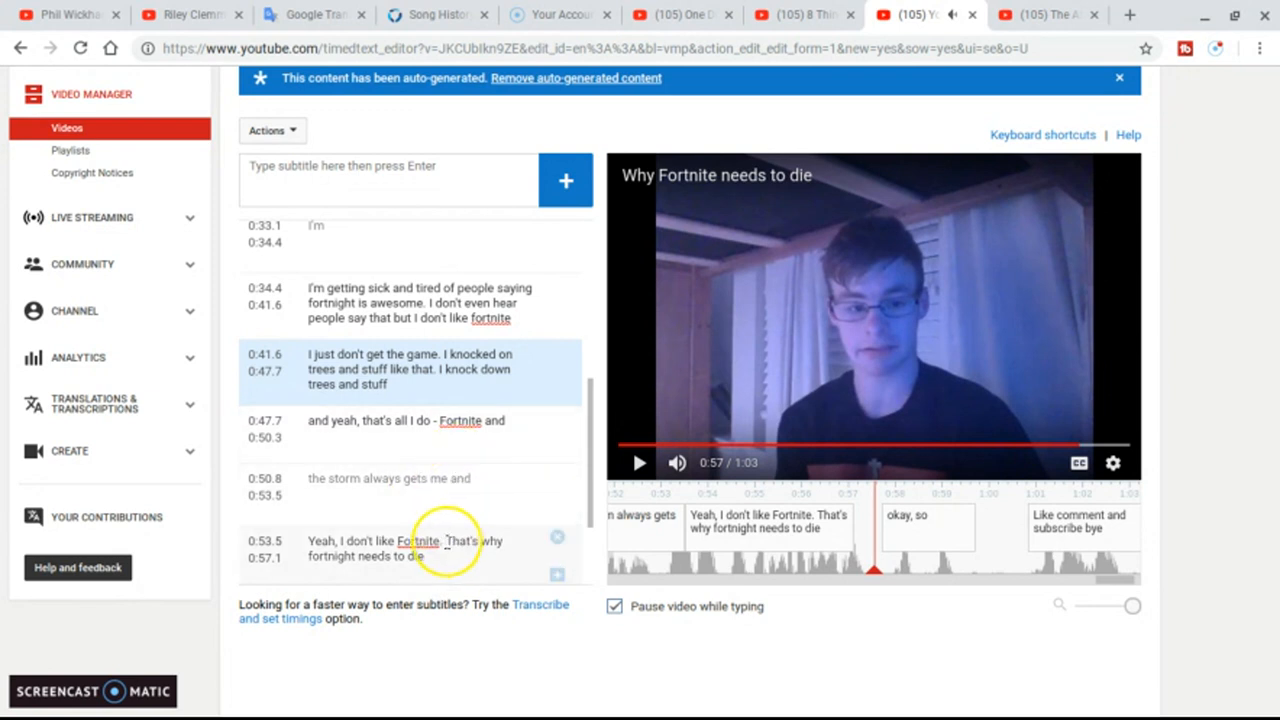
Replace the misheard "fortnight" with "Fortnite" in the caption starting at 0:53.5.
scroll(440, 540, "down", 1)
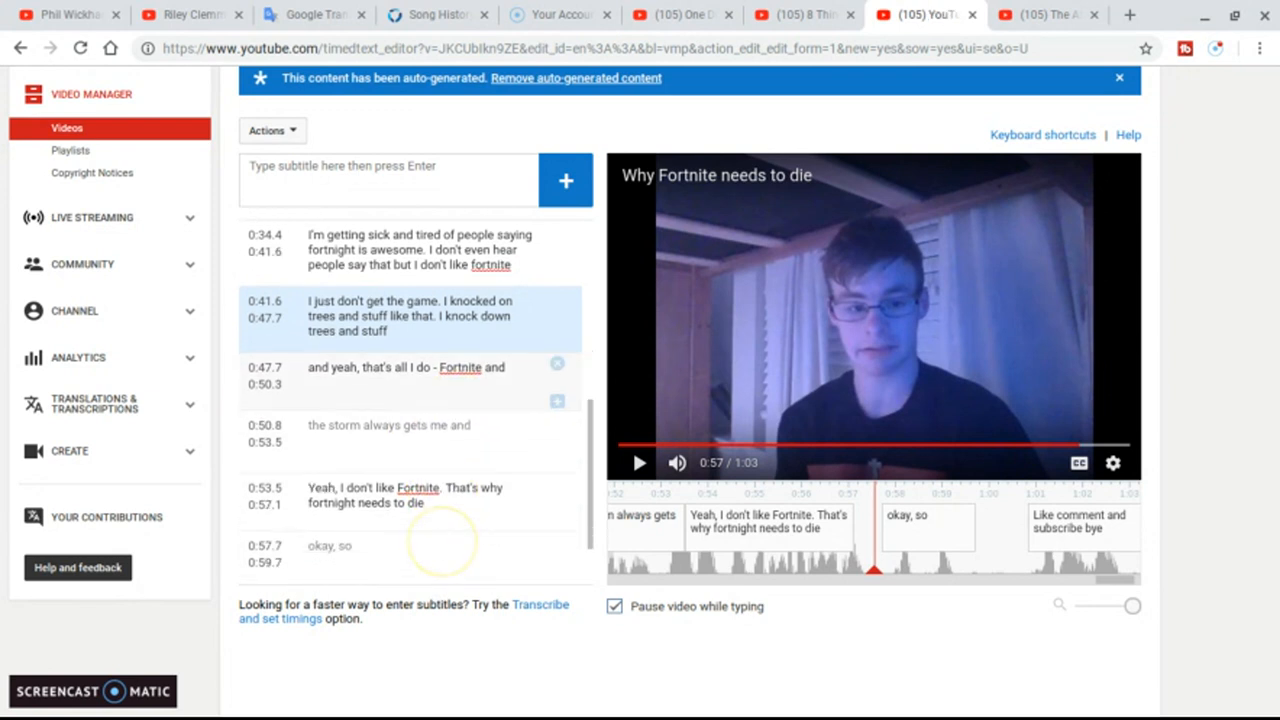
left_click(331, 500)
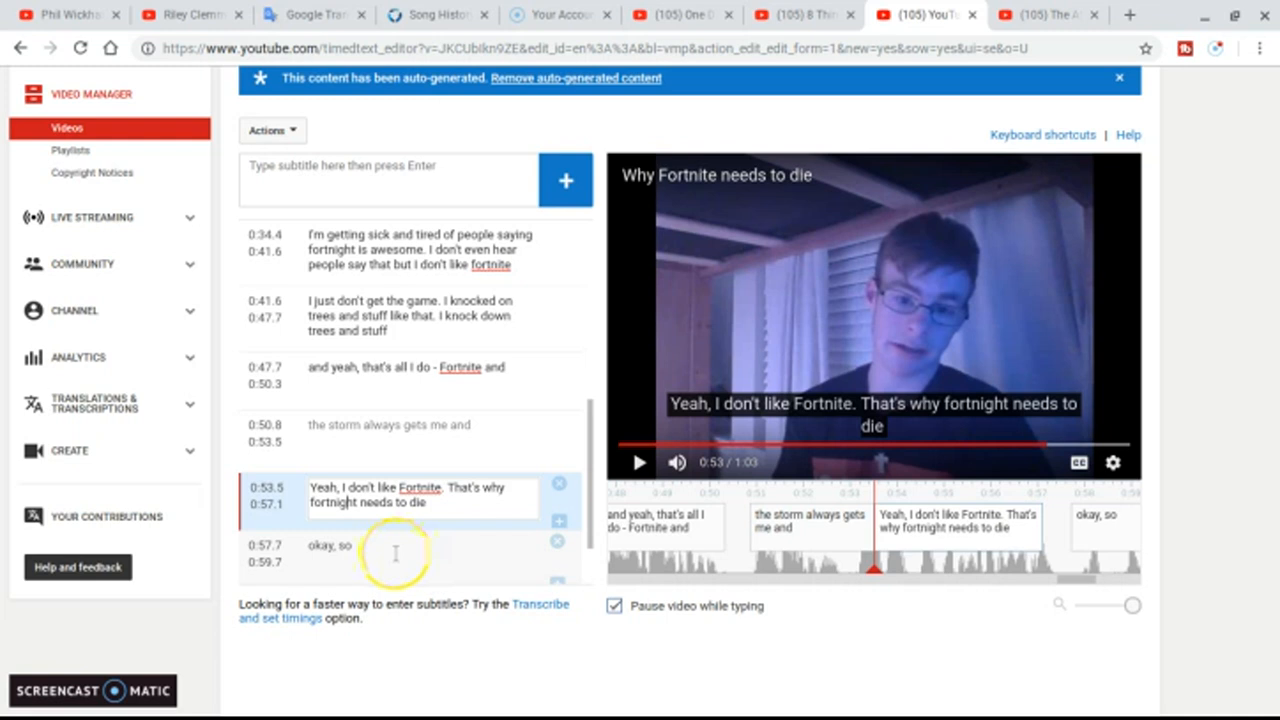
key("BackSpace")
key("BackSpace")
key("BackSpace")
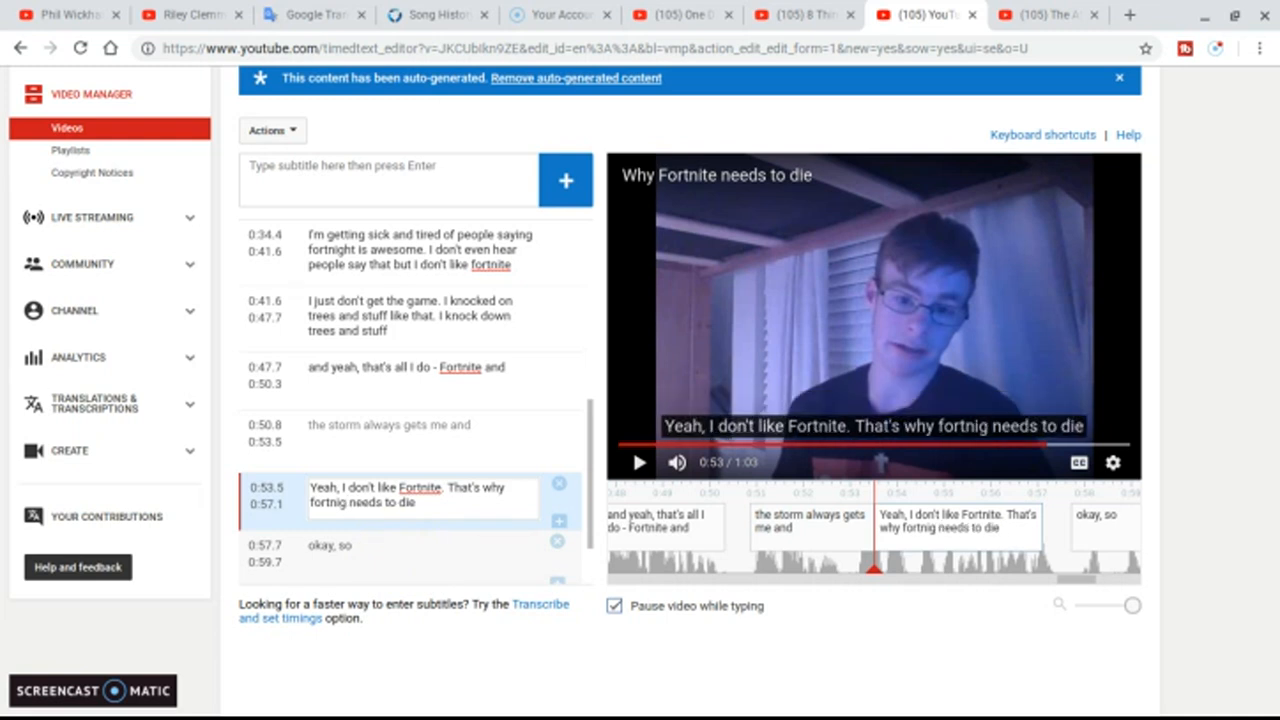
key("BackSpace")
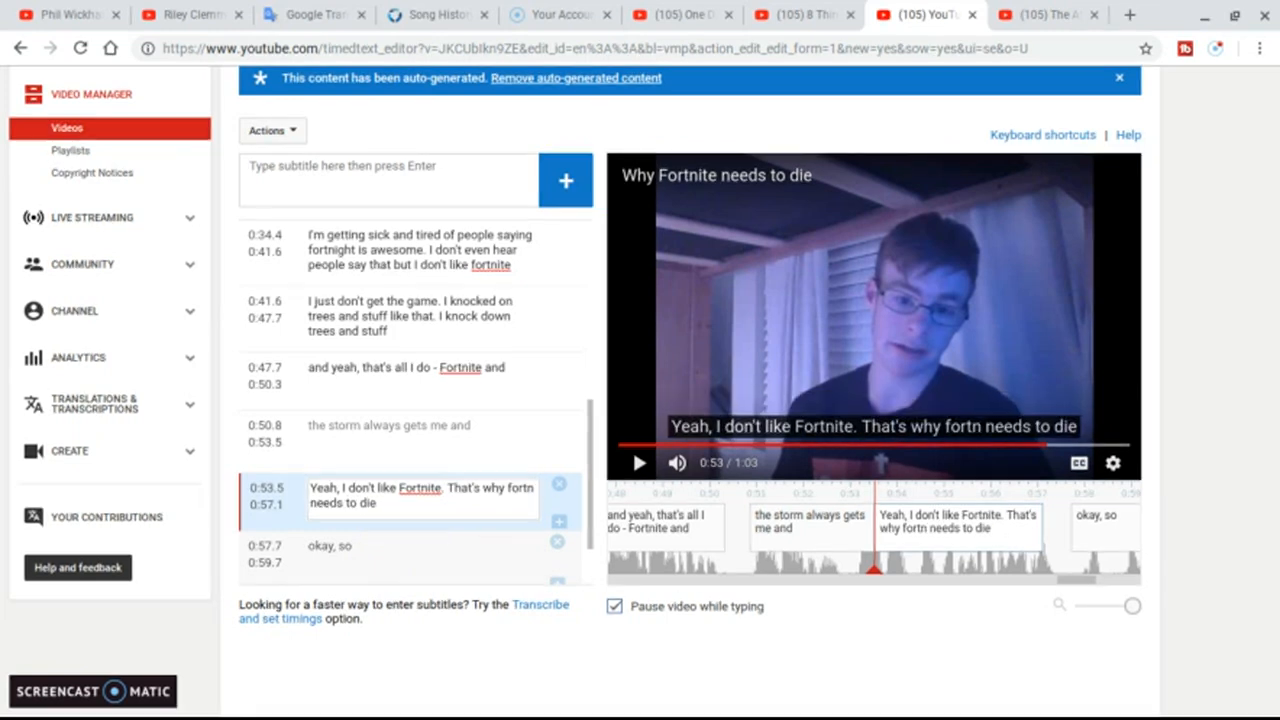
key("BackSpace")
key("BackSpace")
key("BackSpace")
key("BackSpace")
key("BackSpace")
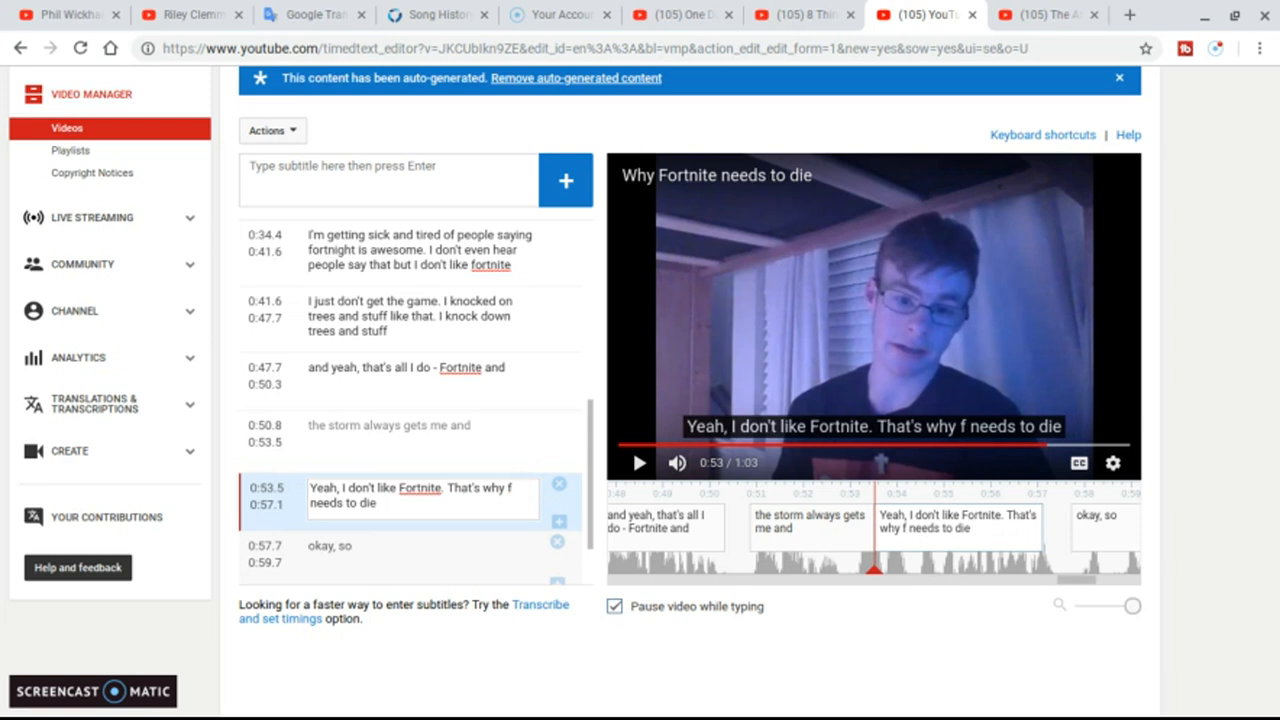
type("Fo")
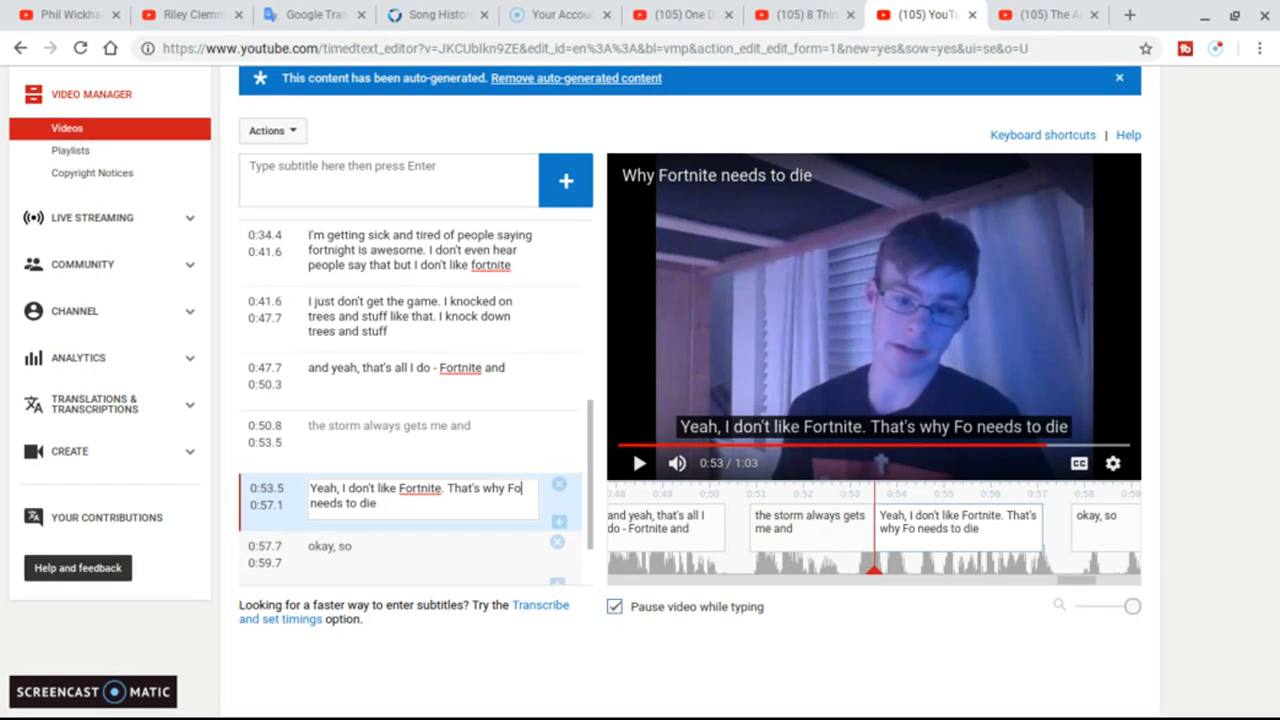
type("rtnit")
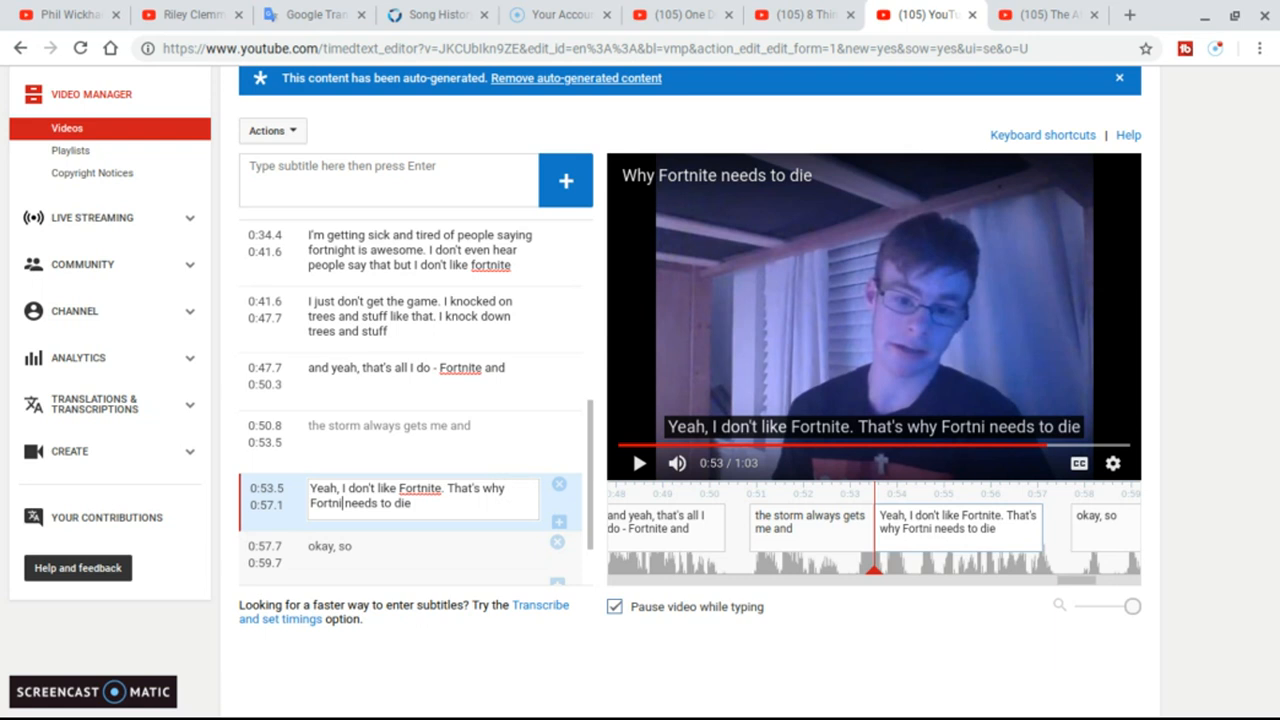
type("e")
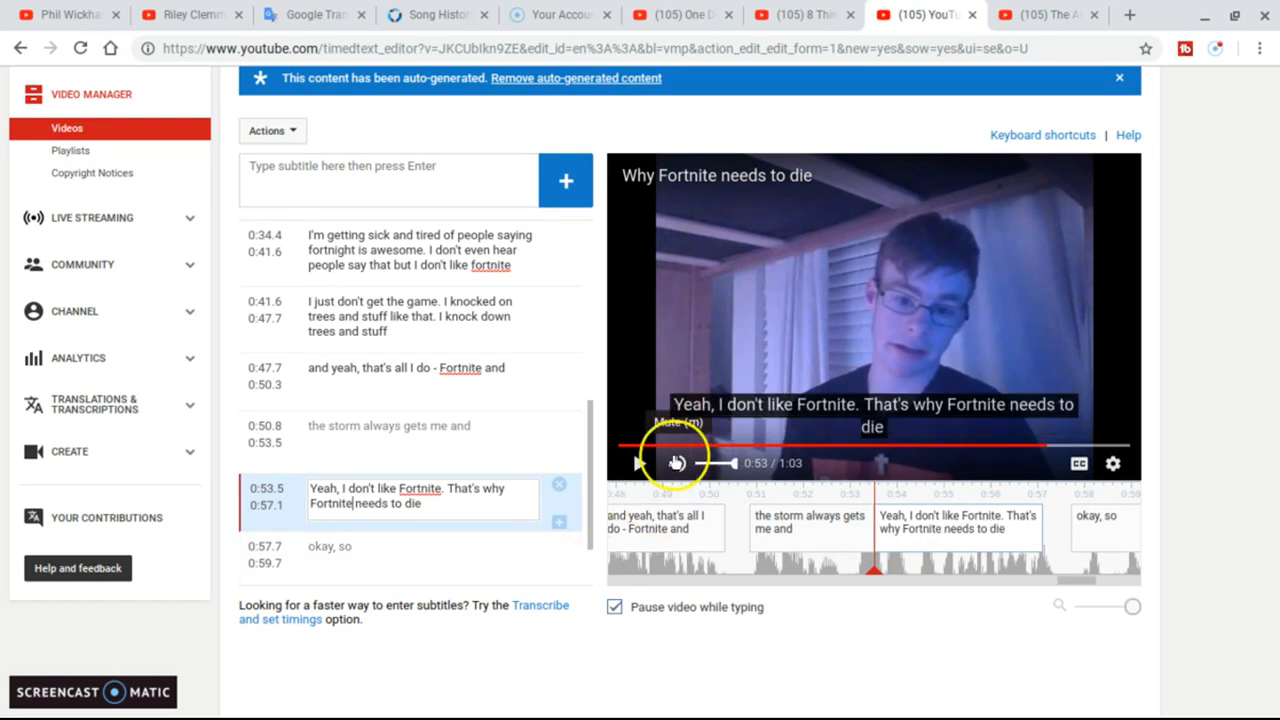
Play the video through to its end to check the last captions and publish the English subtitles.
left_click(640, 464)
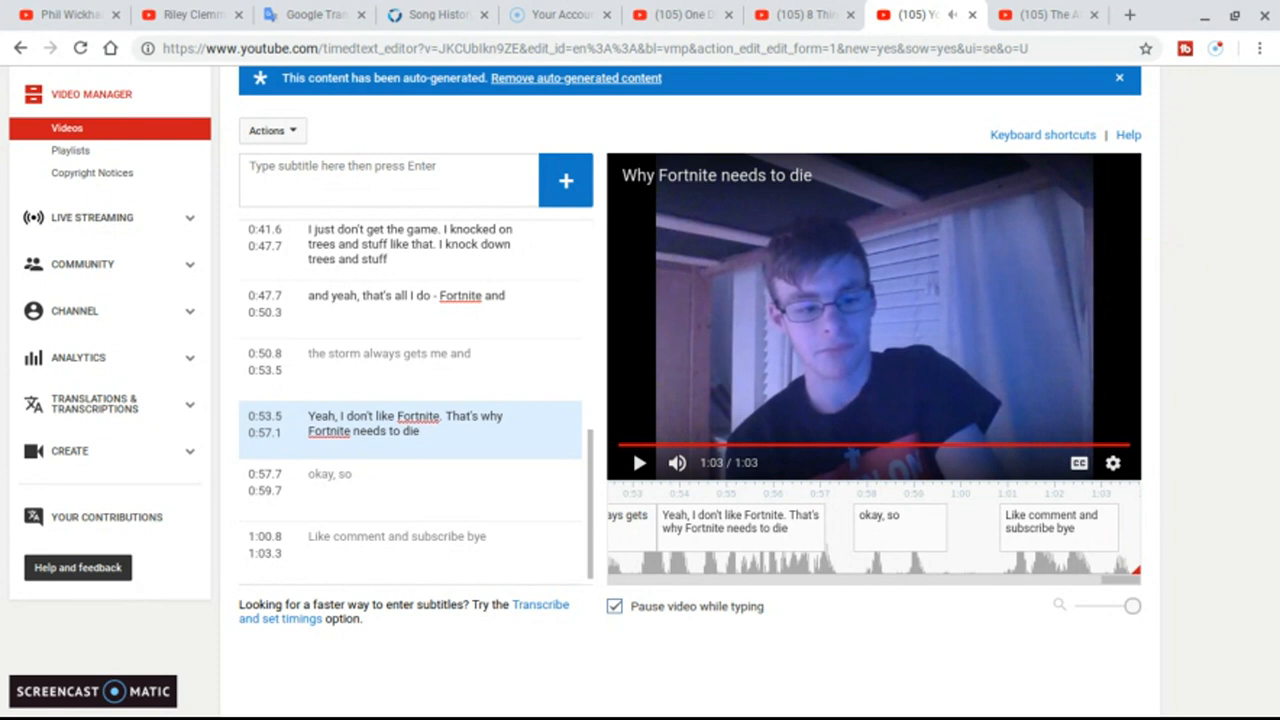
scroll(690, 400, "up", 2)
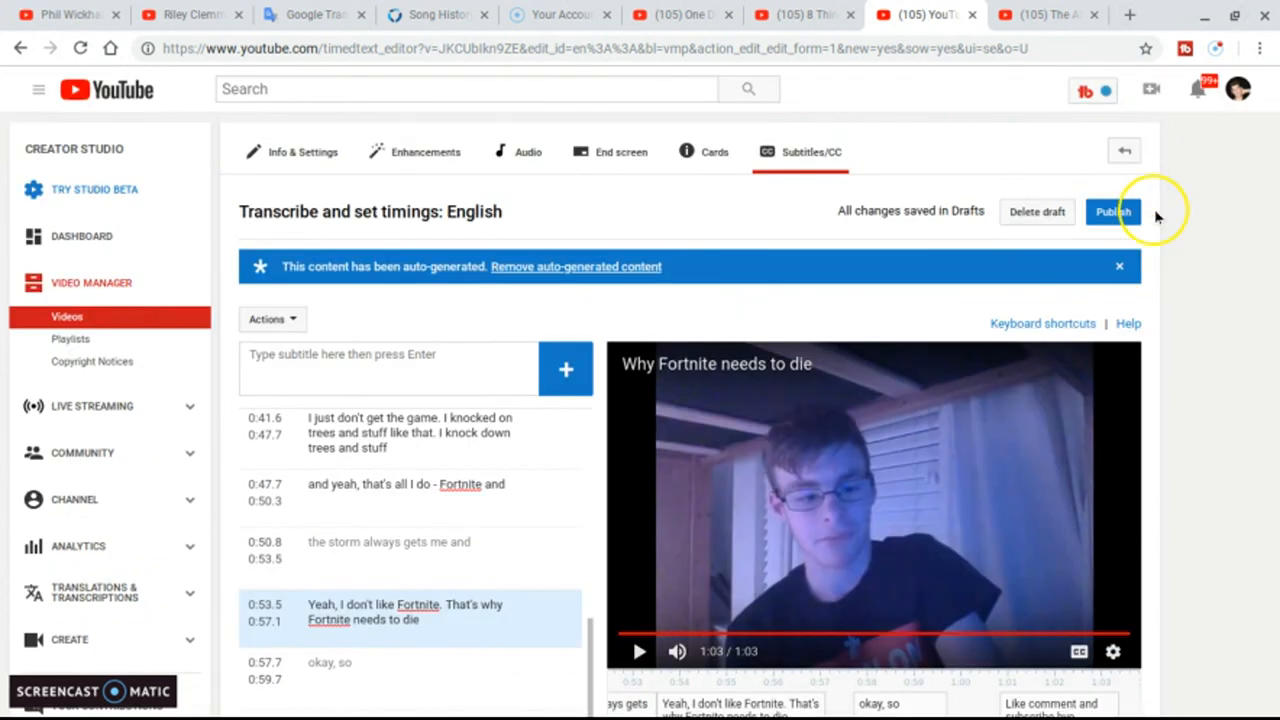
left_click(1123, 213)
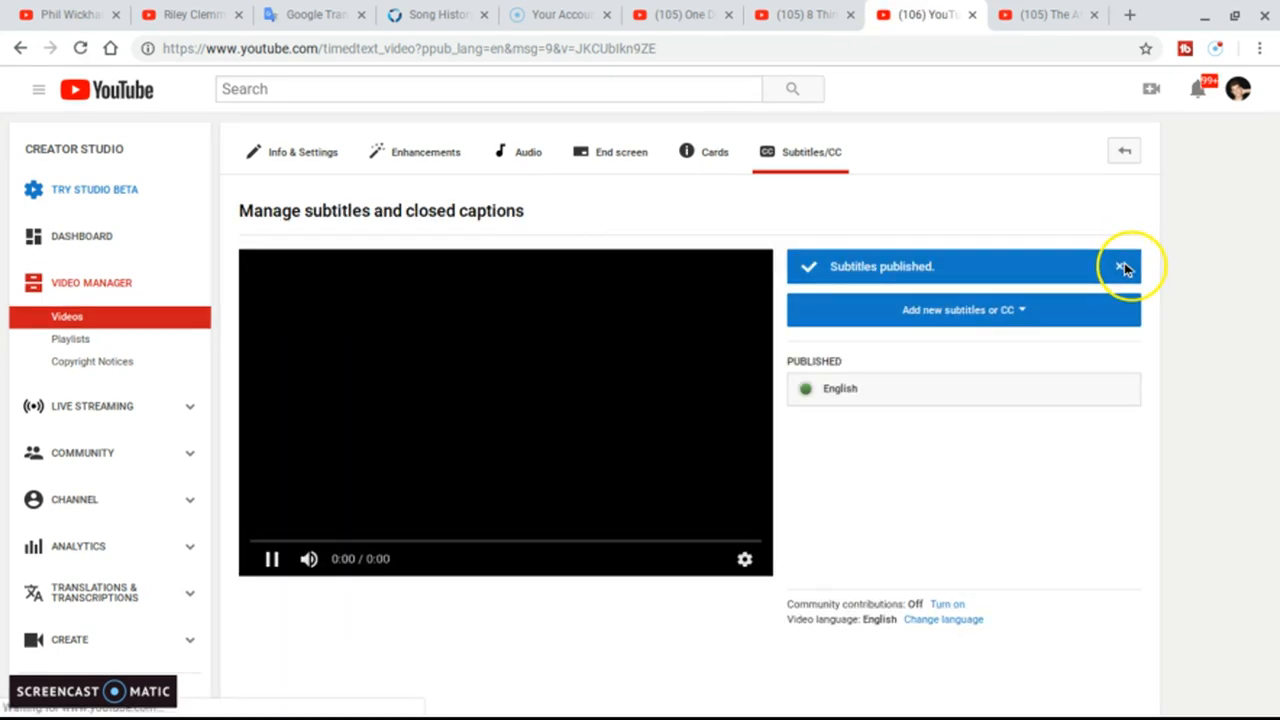
Dismiss the publishing notice and add French as a new subtitle language for the video.
left_click(1123, 265)
left_click(1110, 269)
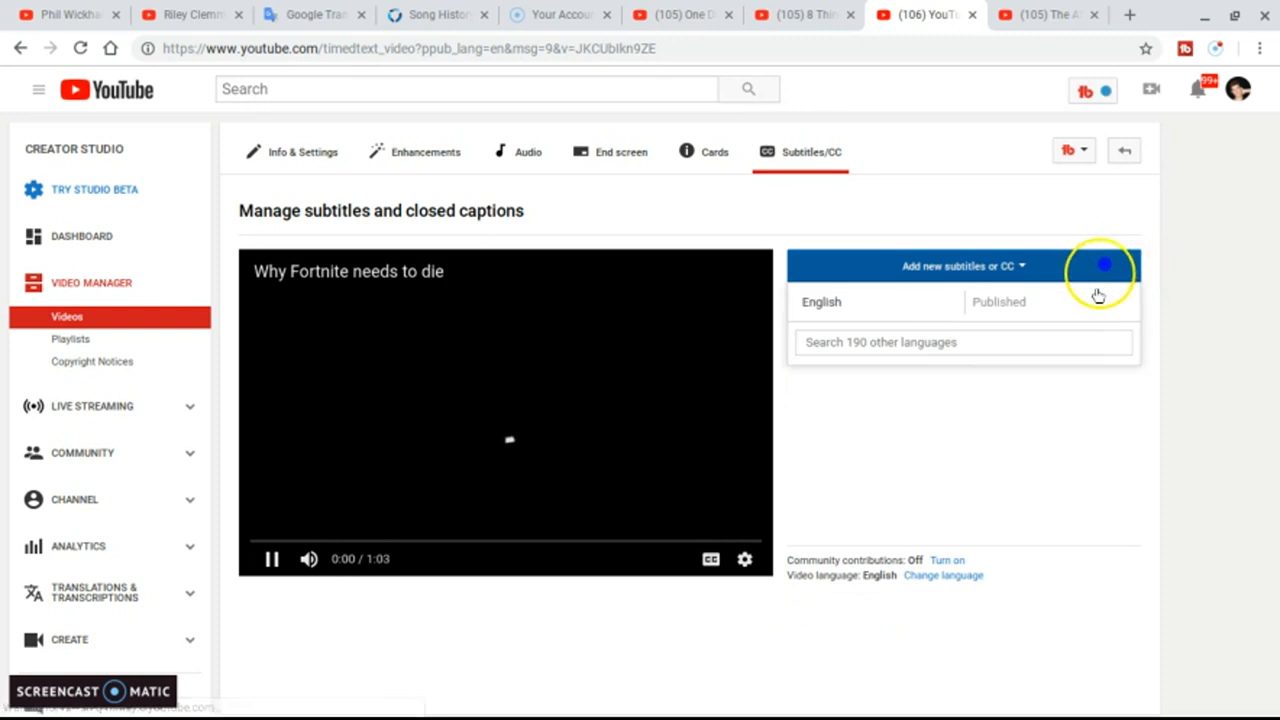
left_click(1067, 338)
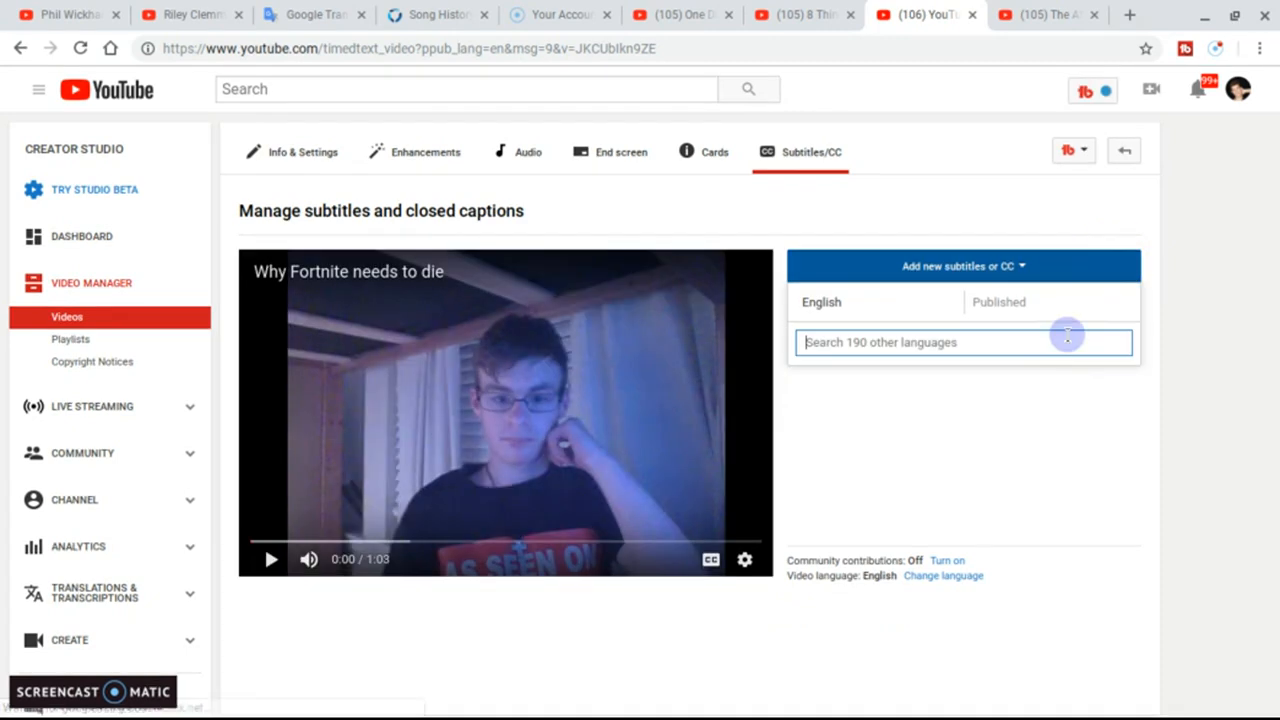
type("f")
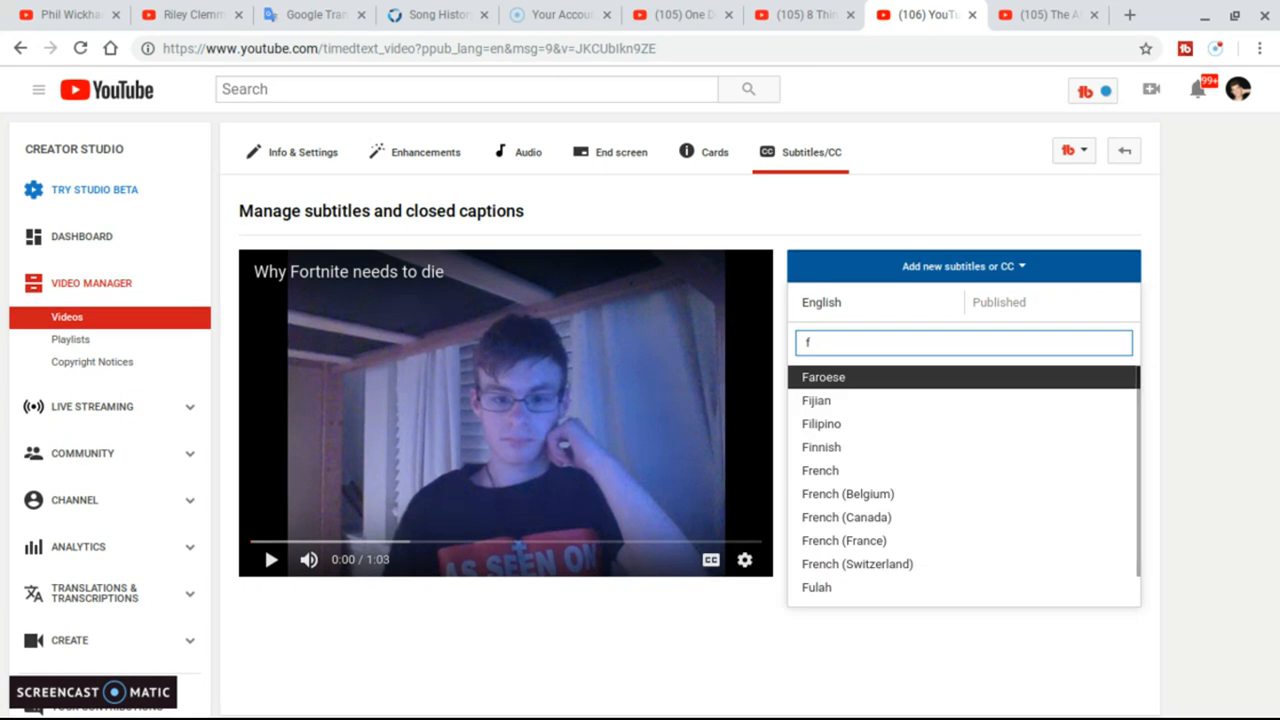
type("r")
key("Return")
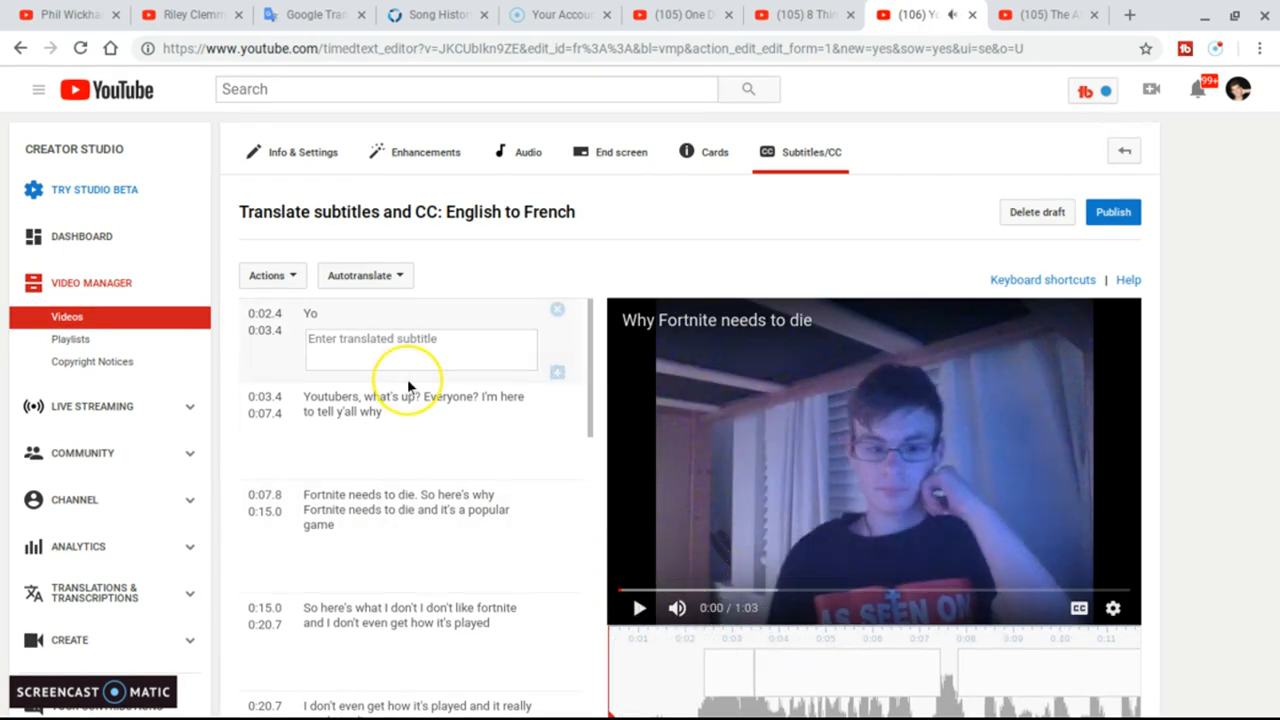
Autotranslate all the English captions into French and publish the French subtitles.
left_click(346, 283)
left_click(358, 310)
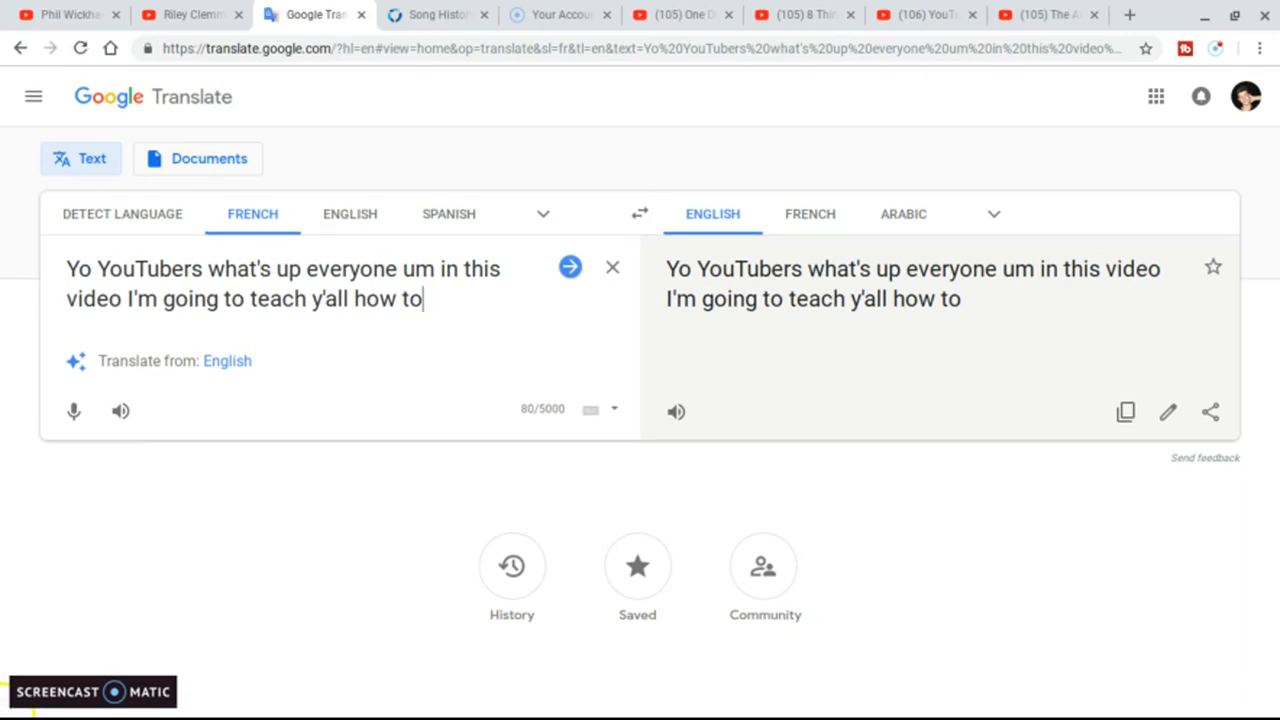
key("ctrl+9")
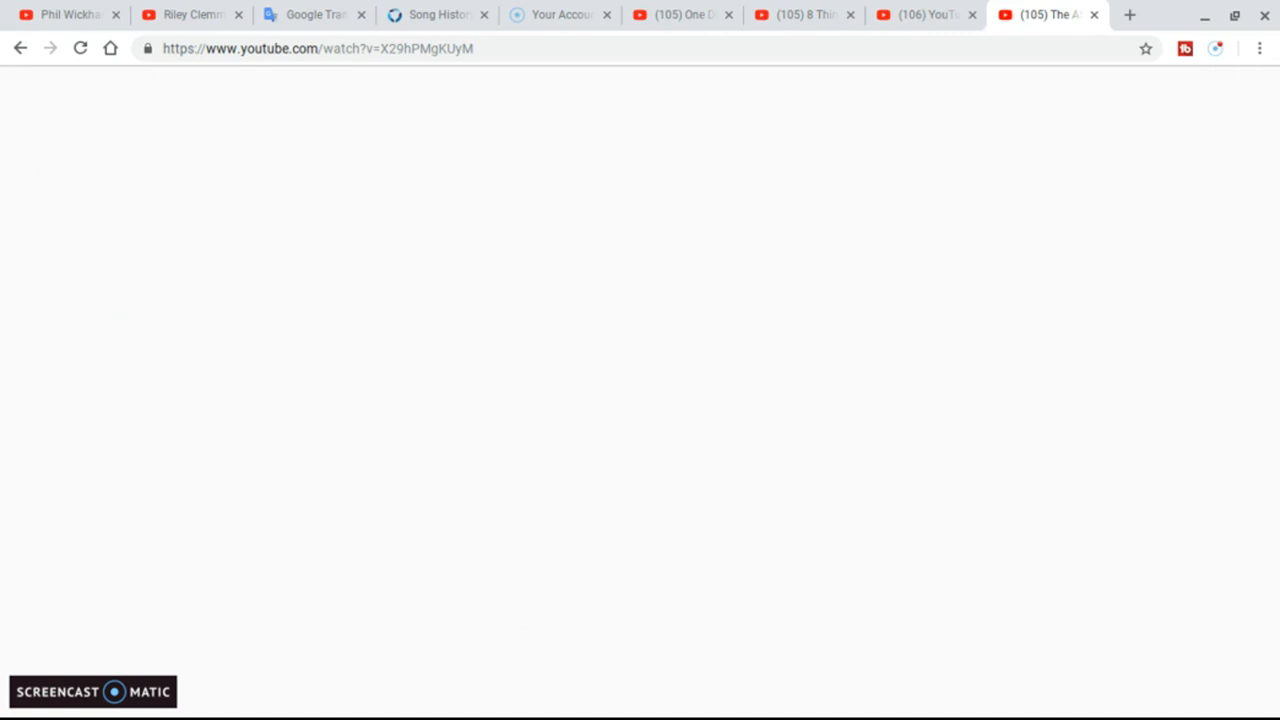
key("ctrl+shift+Tab")
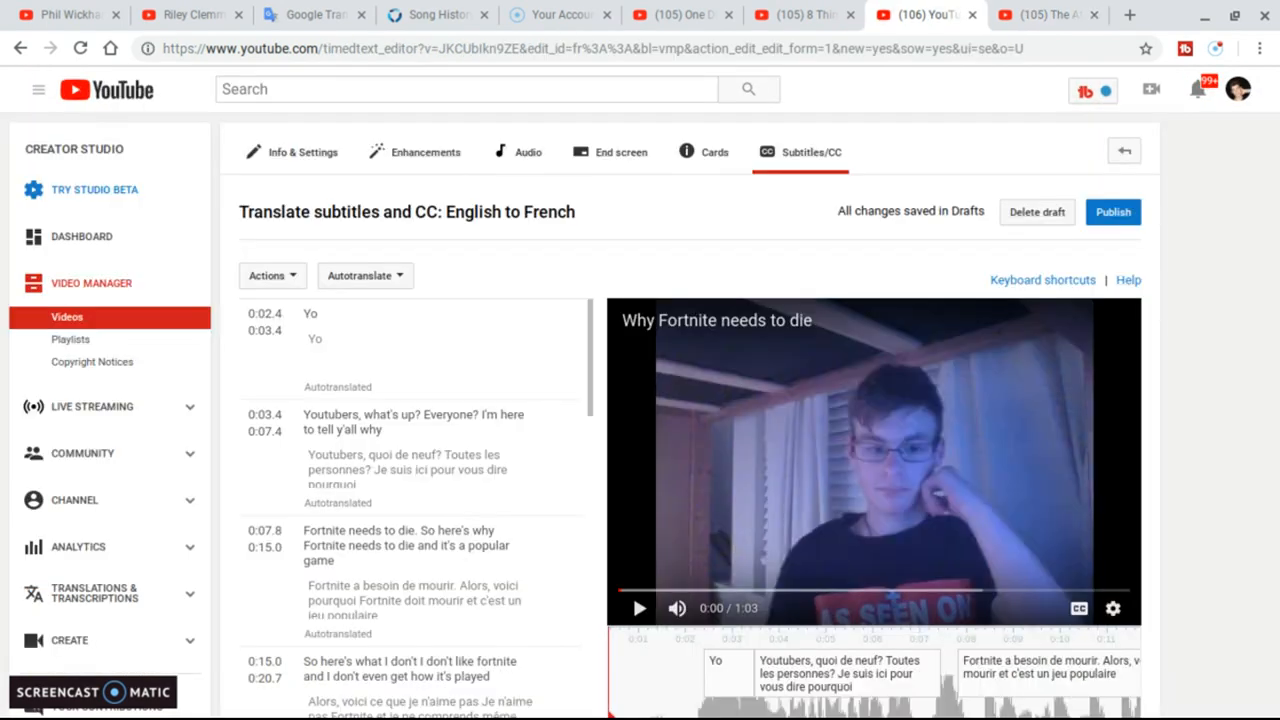
left_click(1116, 218)
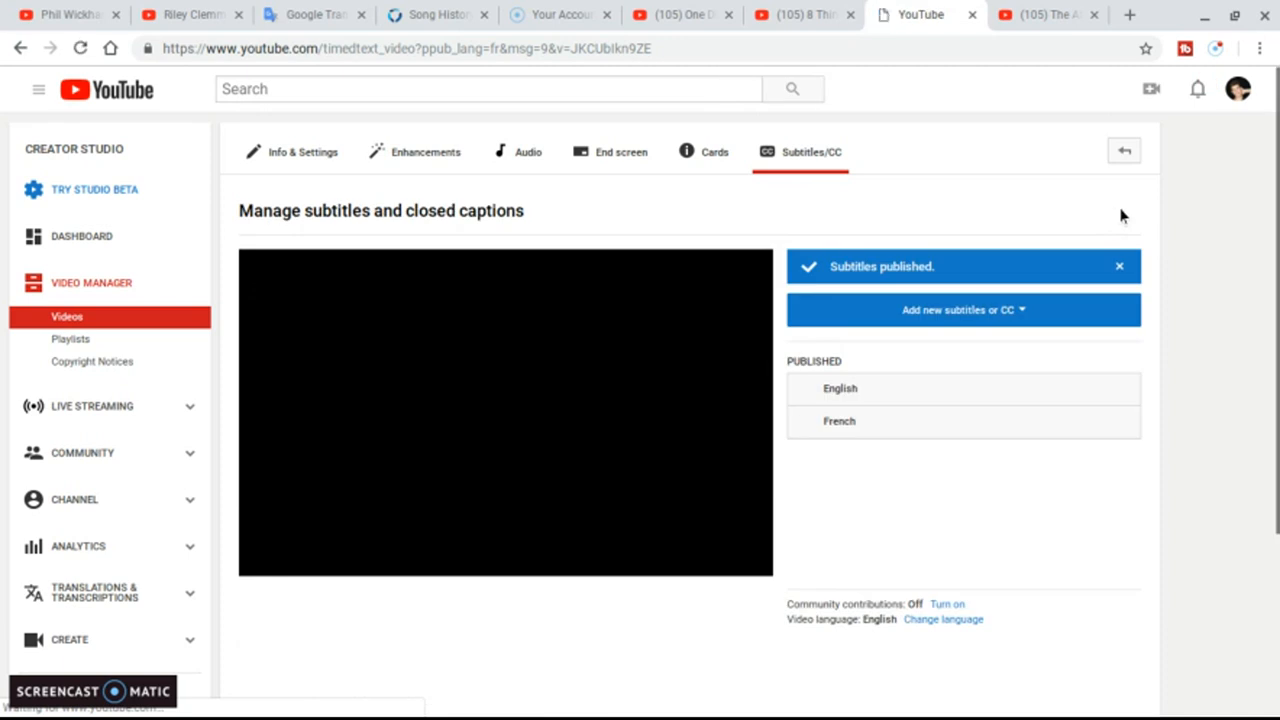
Dismiss the publishing notice, add German as a subtitle language, and choose to create new subtitles for it.
left_click(1137, 264)
left_click(1119, 268)
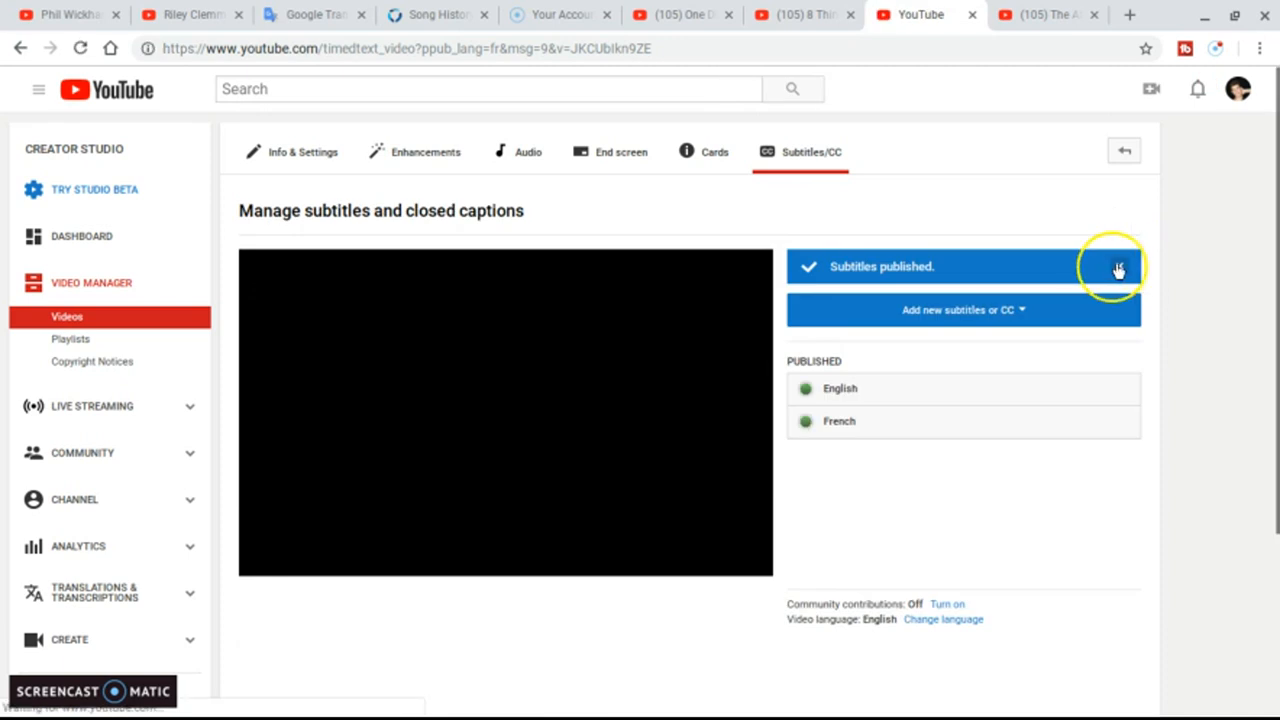
left_click(1008, 268)
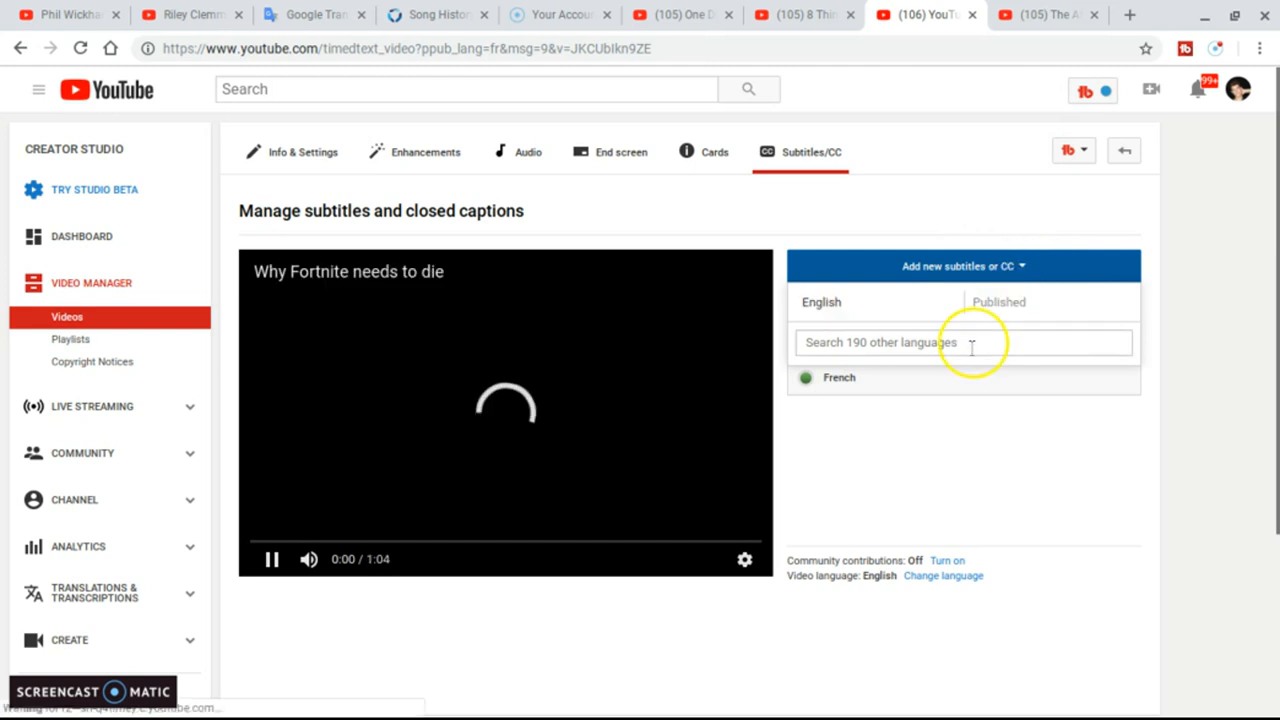
left_click(970, 344)
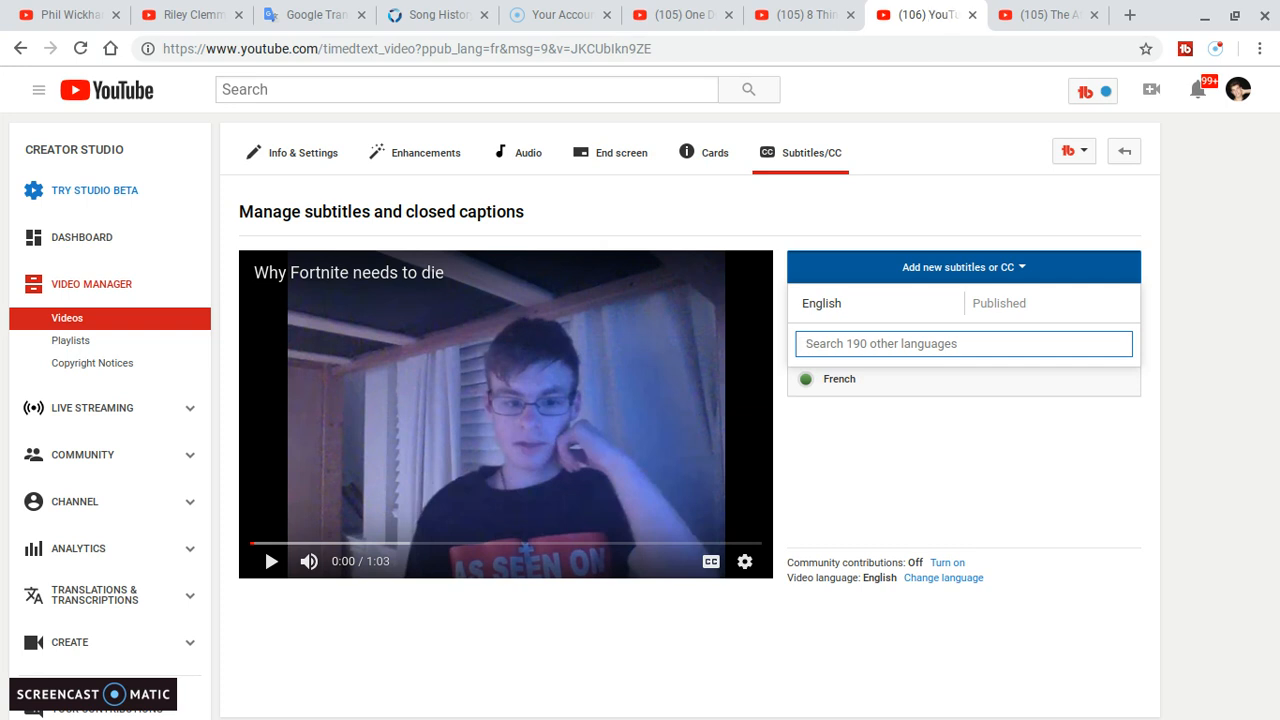
type("ger")
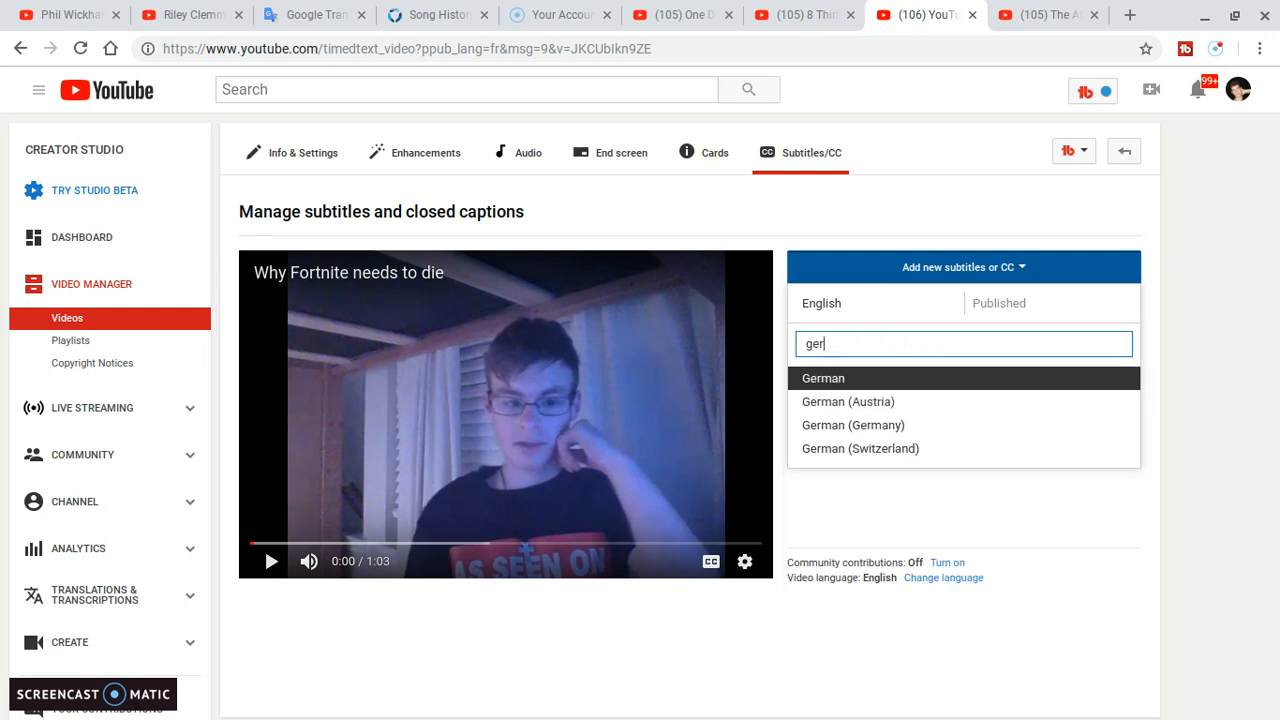
key("Return")
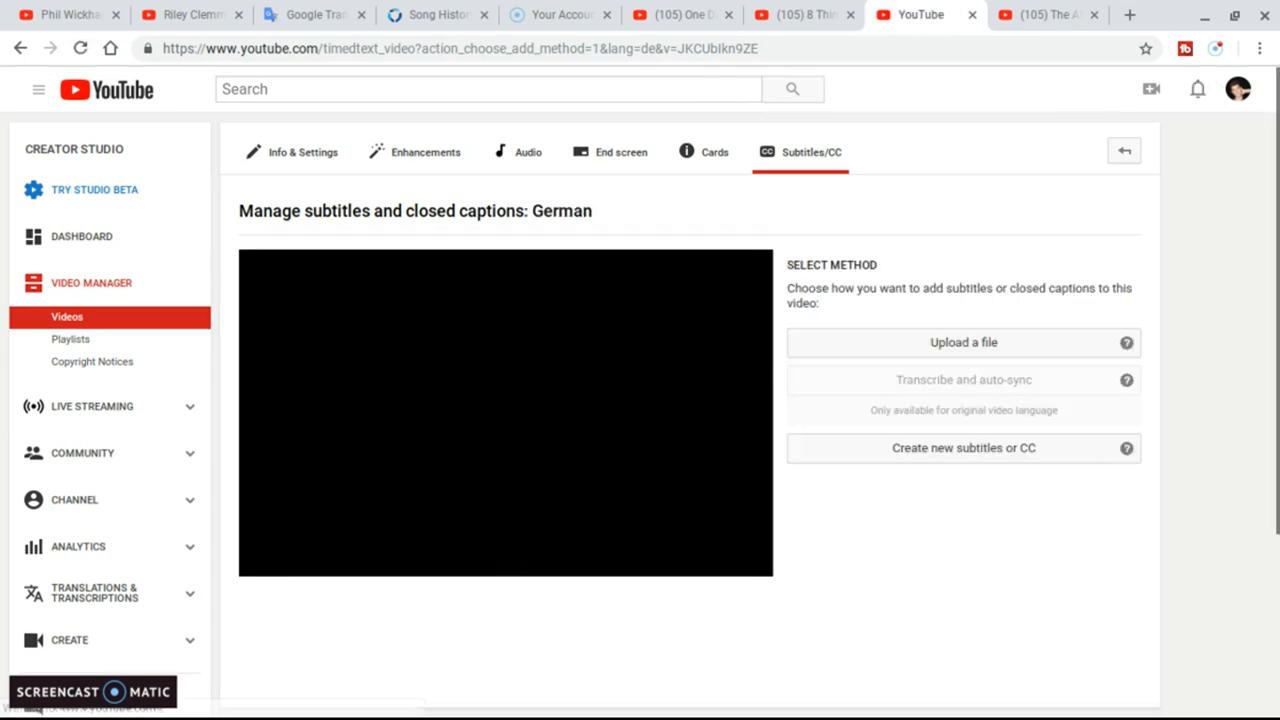
left_click(948, 450)
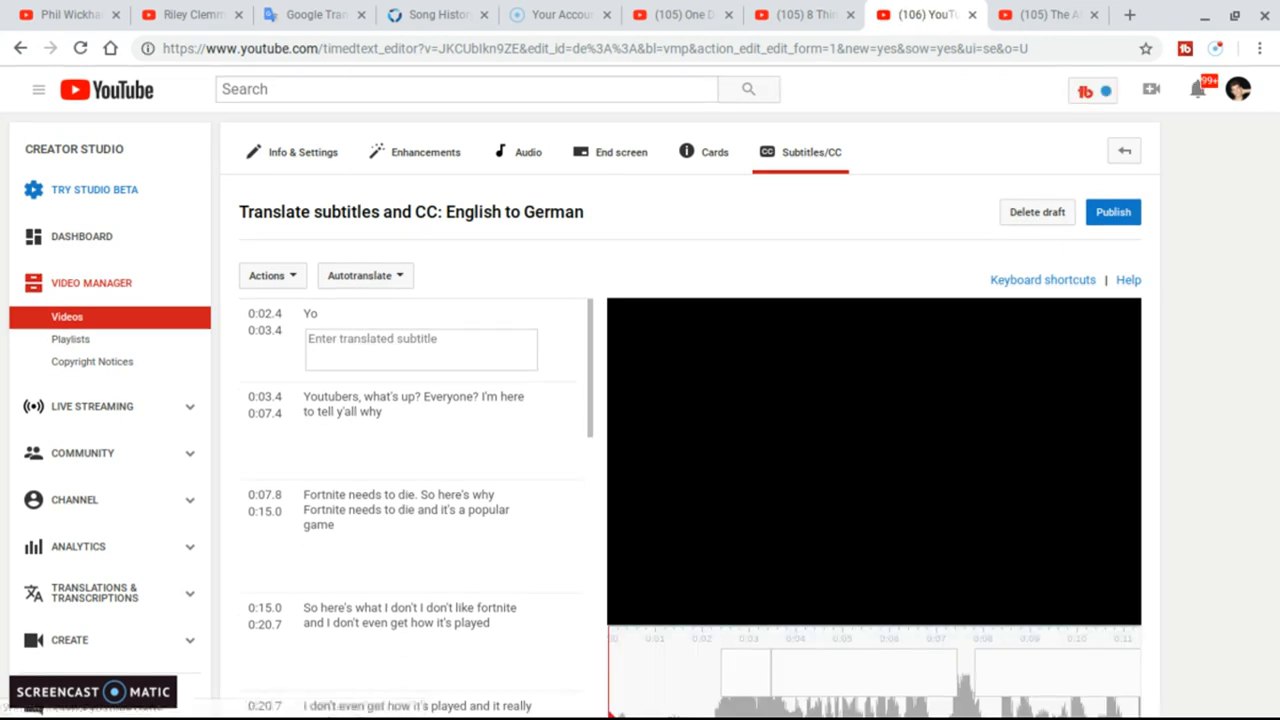
Autotranslate all the English captions into German, publish the German subtitles, and dismiss the publishing notice.
left_click(517, 364)
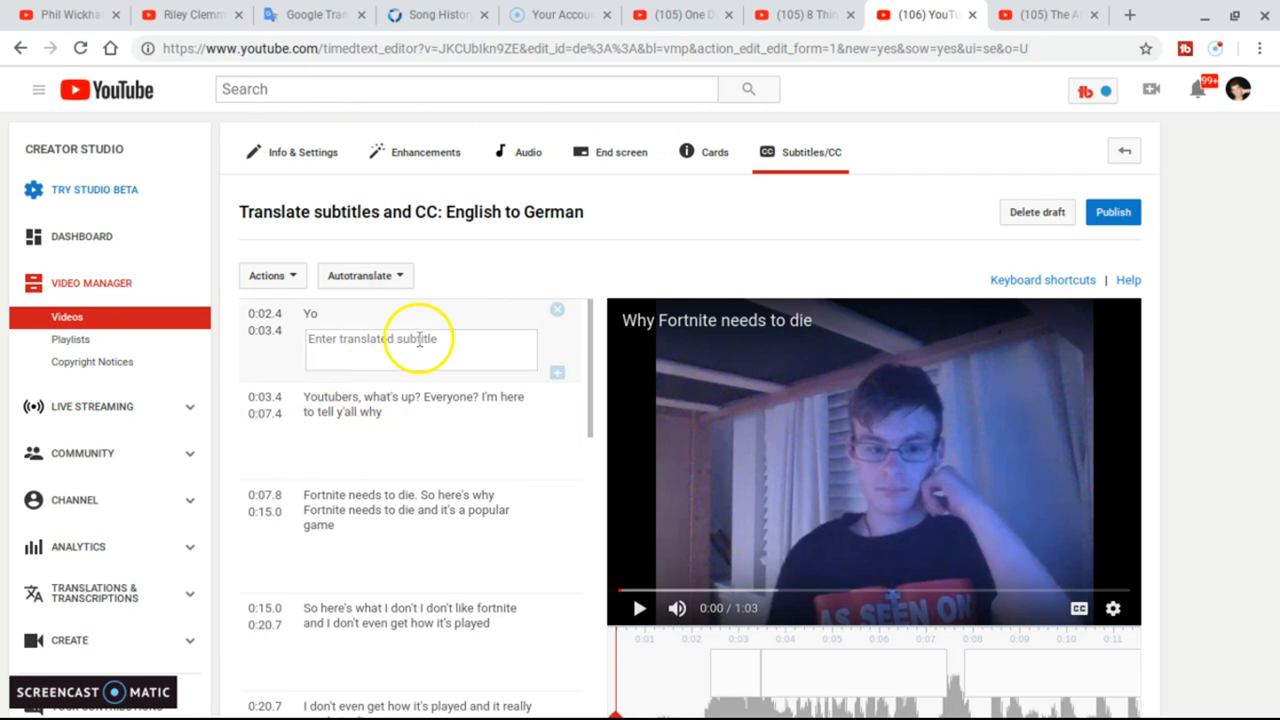
left_click(357, 280)
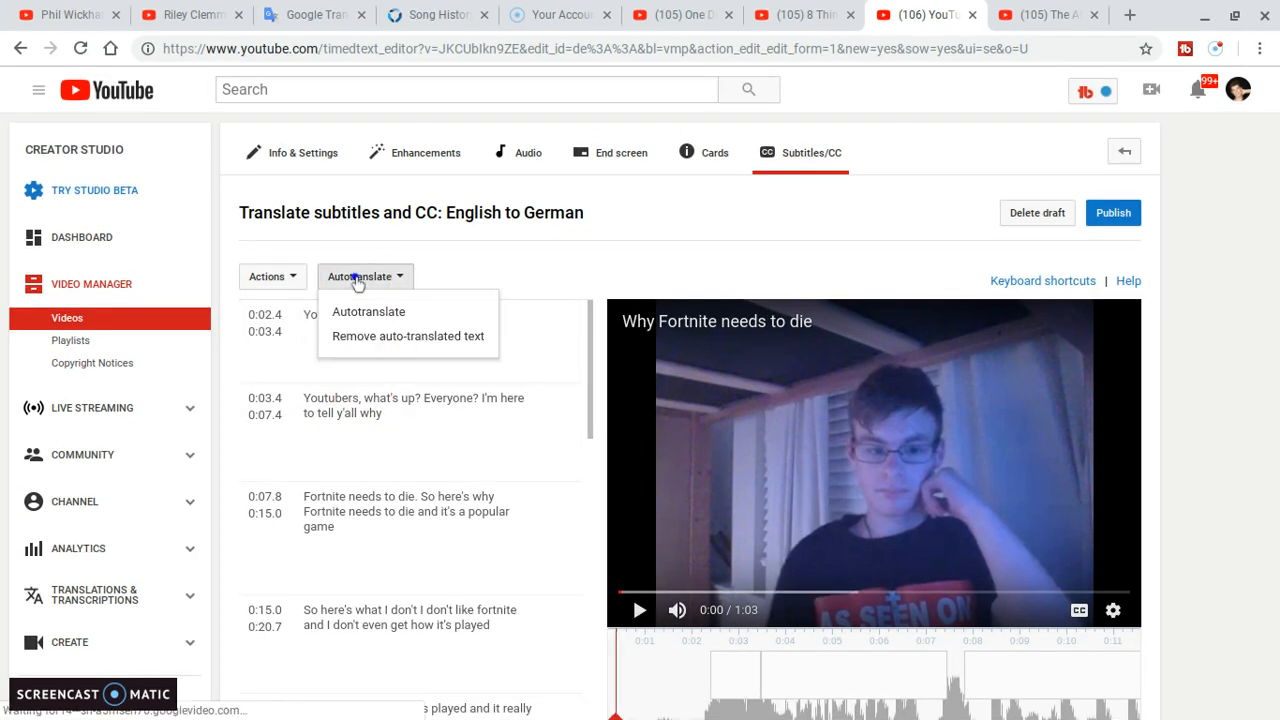
left_click(350, 312)
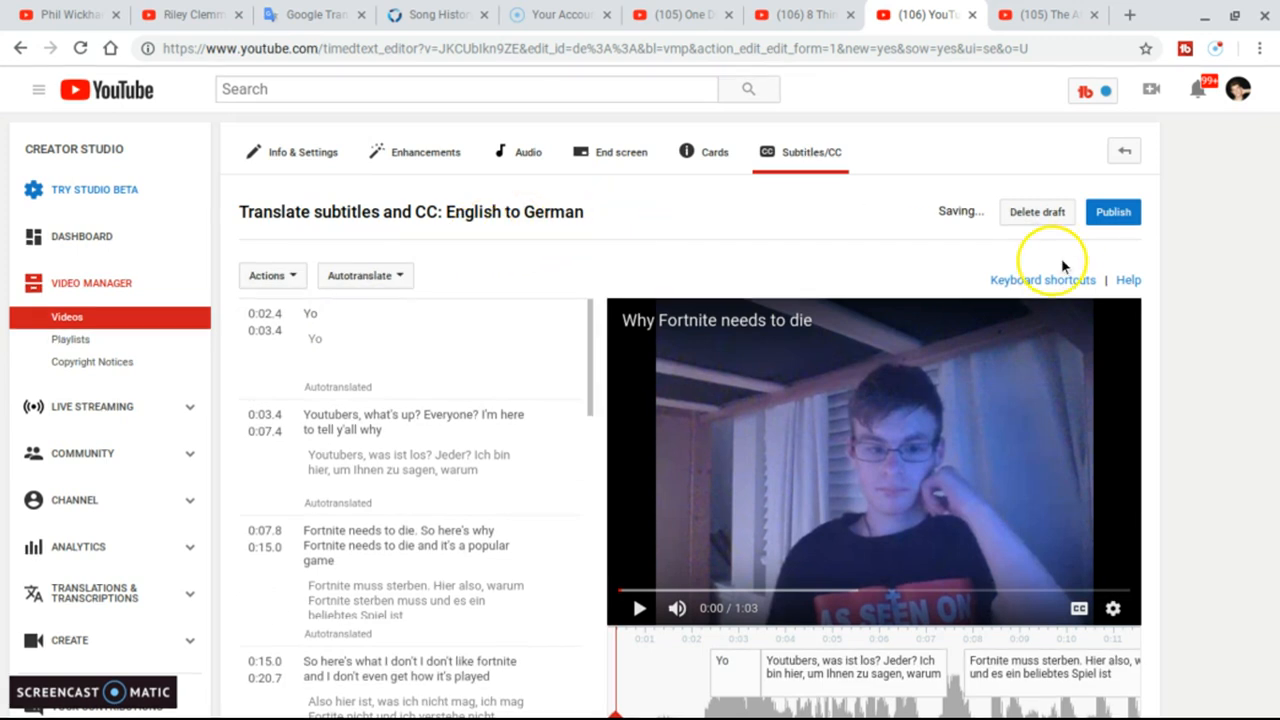
left_click(1114, 215)
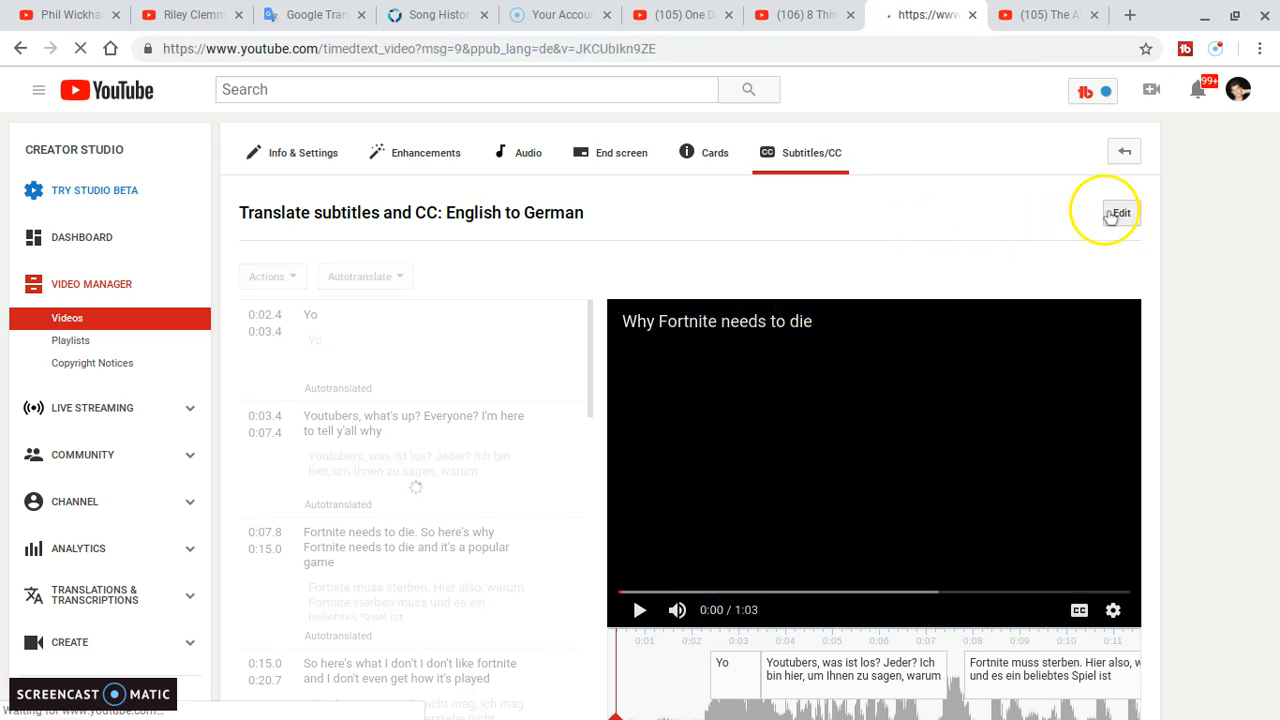
left_click(1118, 214)
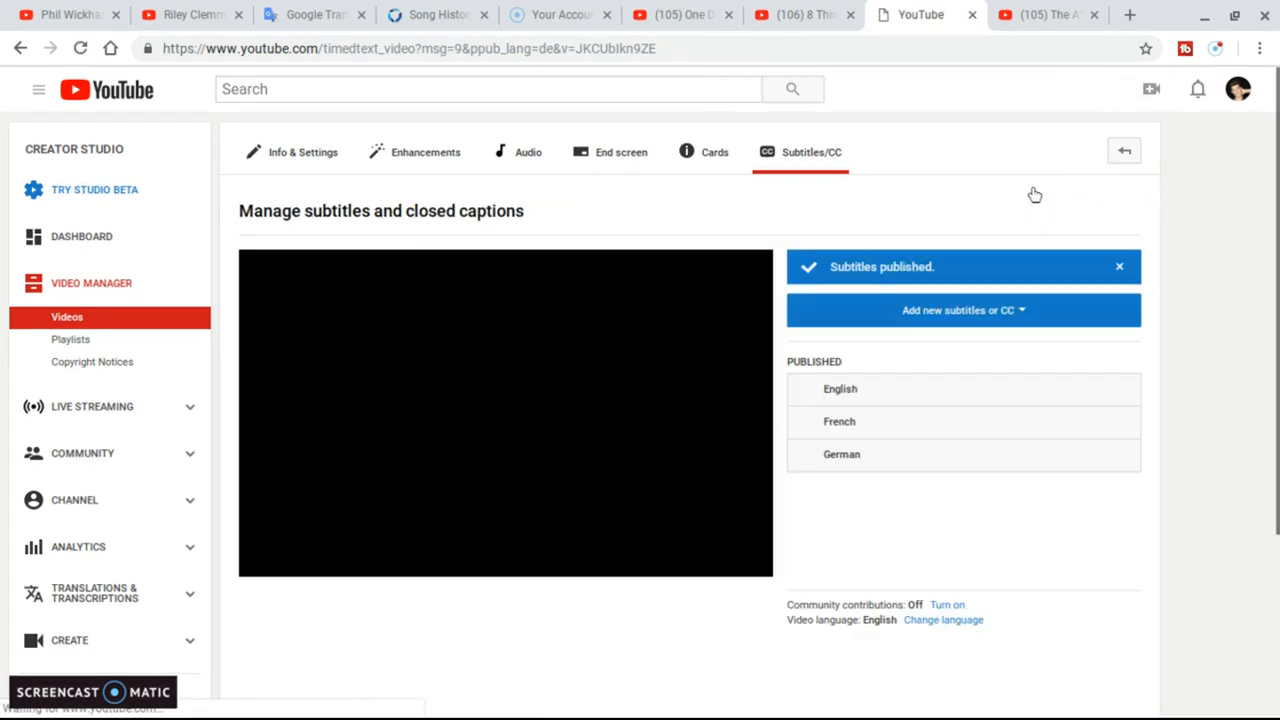
left_click(1117, 266)
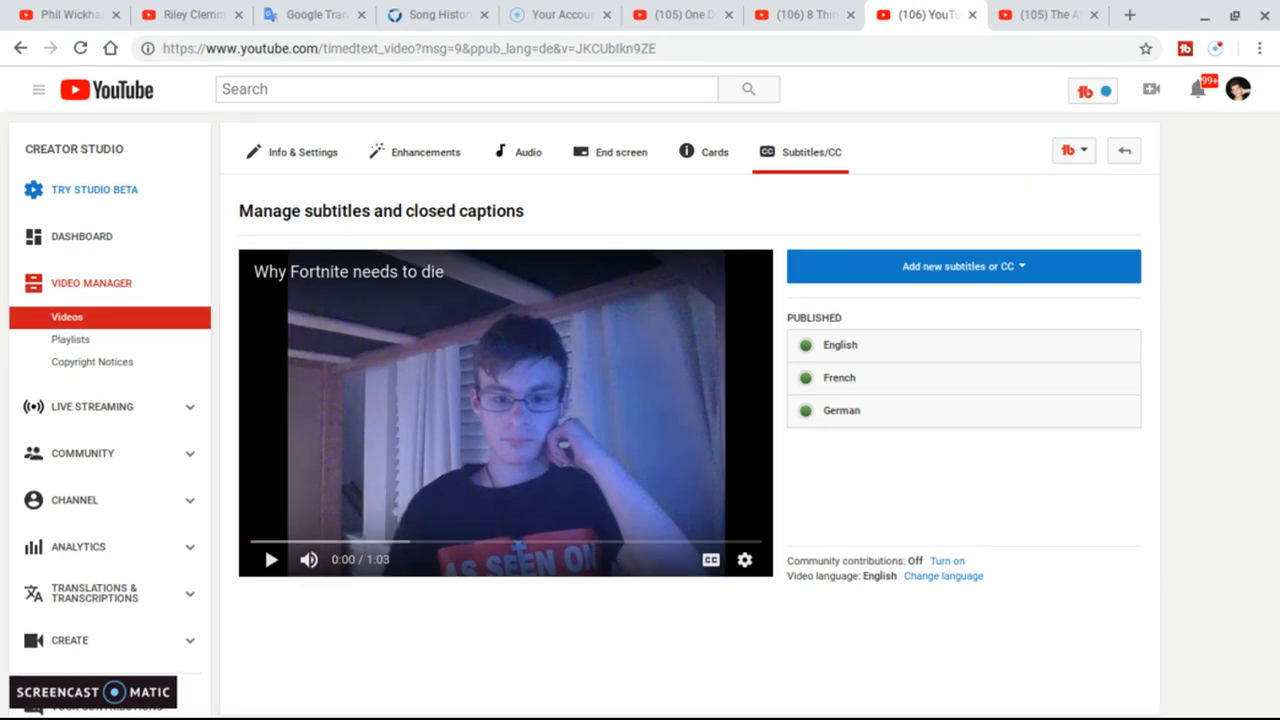
mouse_move(790, 717)
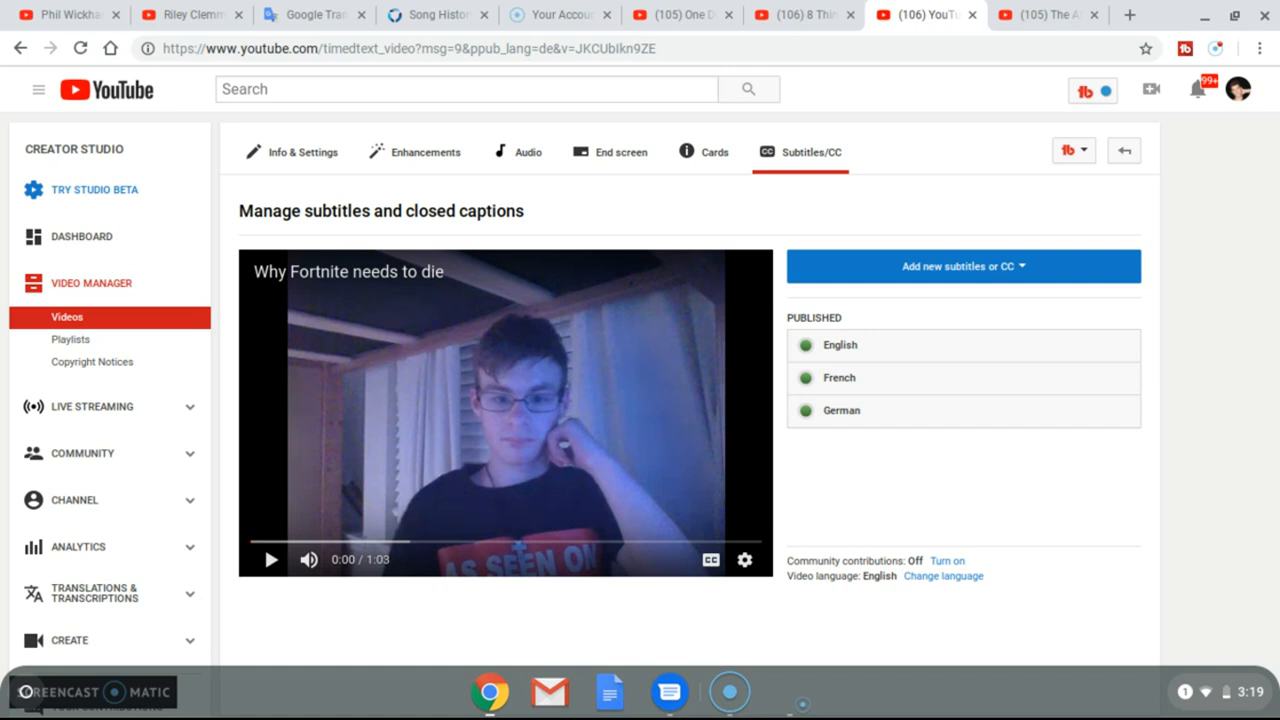